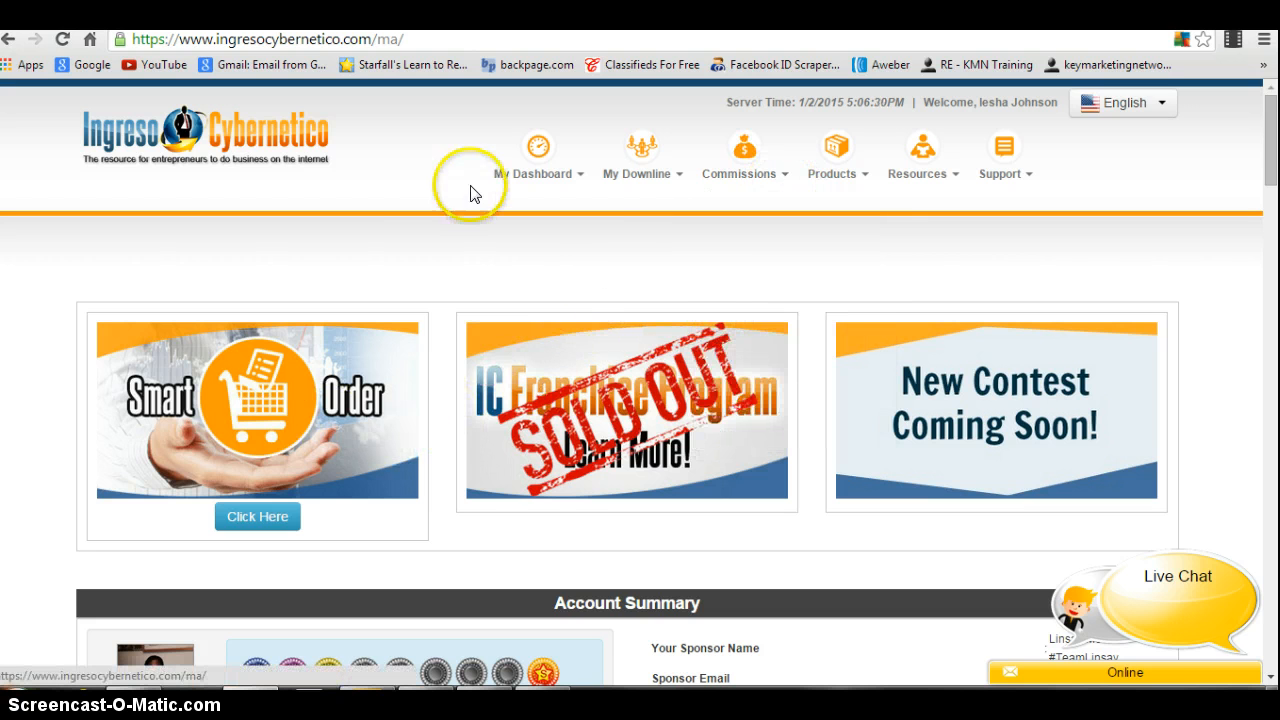
- Go to My Dashboard > My Referral Links and scroll down to the Your Funnel URL section
{"action": "mouse_move", "coordinate": [531, 171]}
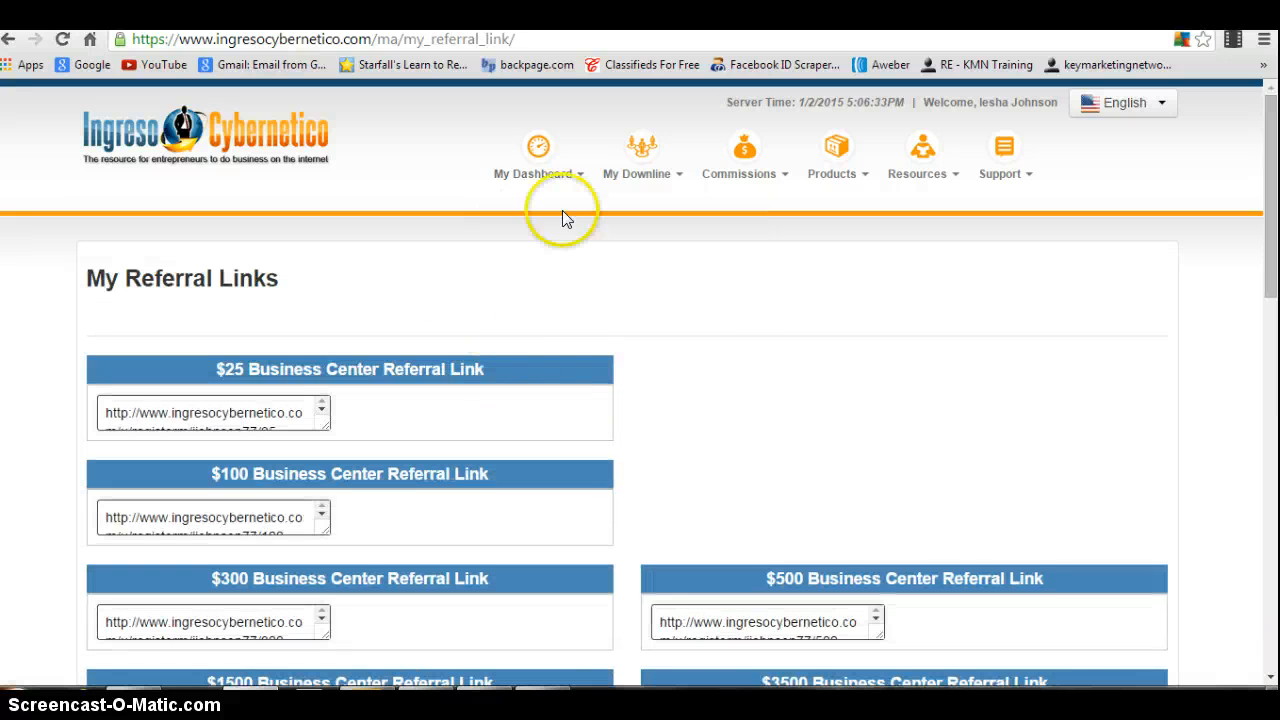
{"action": "mouse_move", "coordinate": [560, 205]}
{"action": "scroll", "coordinate": [386, 395], "scroll_direction": "down", "scroll_amount": 7}
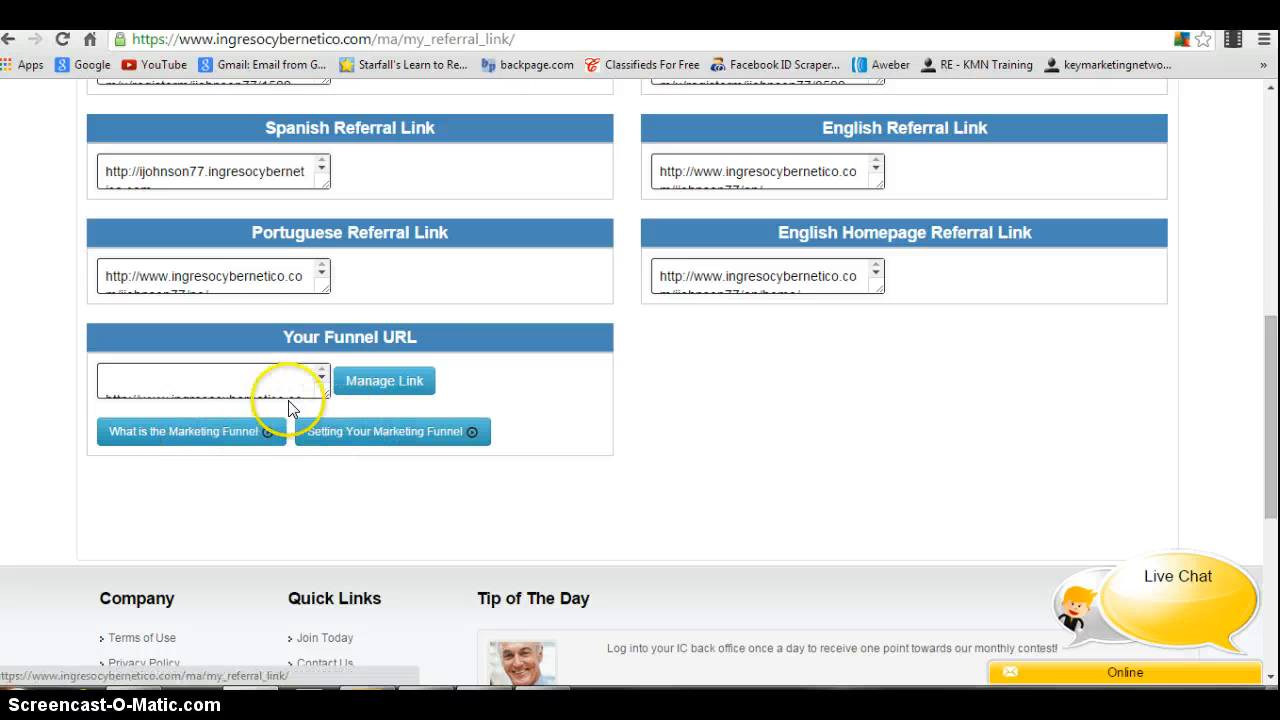
- Open Manage Link and keep Magic Responder as the selected autoresponder
{"action": "left_click", "coordinate": [398, 386]}
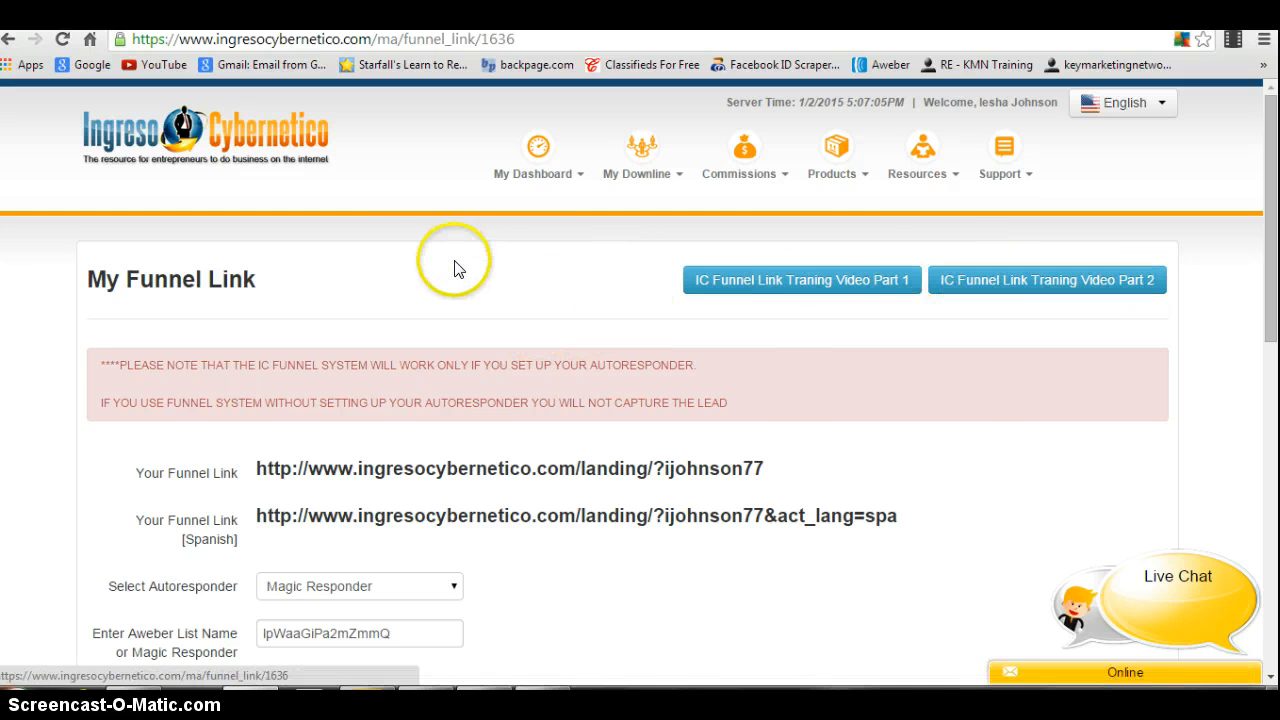
{"action": "scroll", "coordinate": [448, 270], "scroll_direction": "down", "scroll_amount": 1}
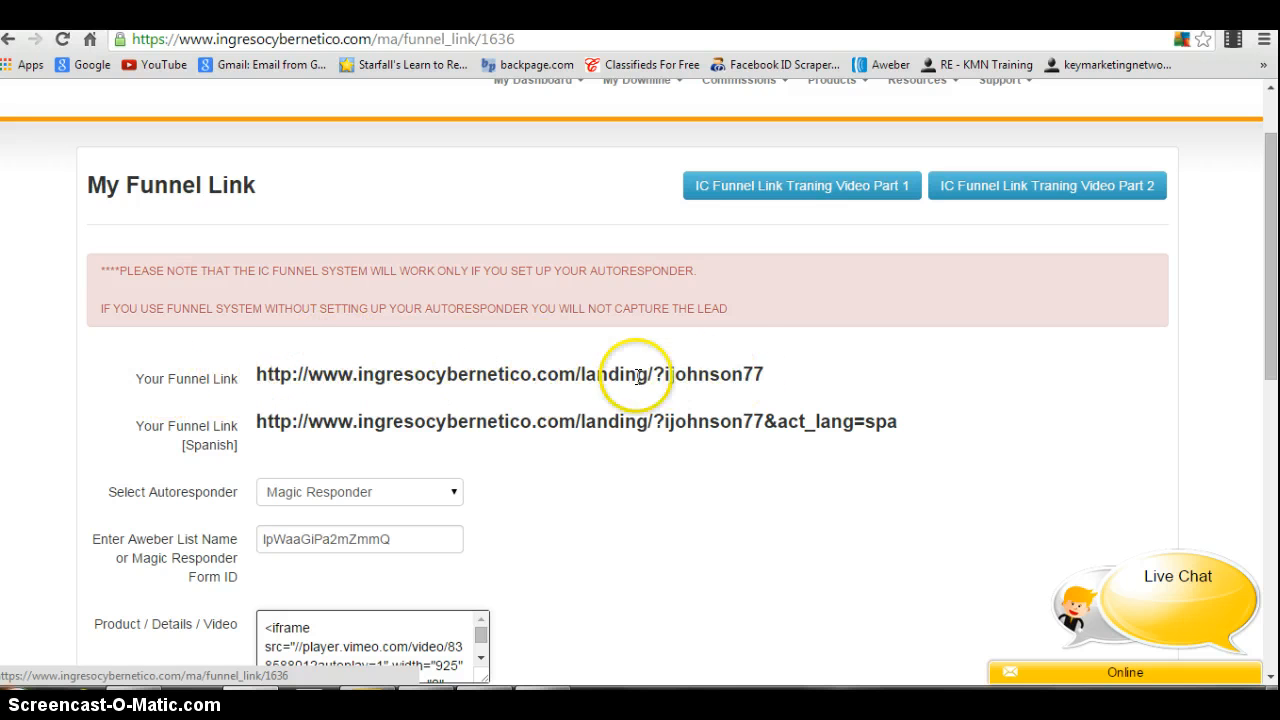
{"action": "left_click", "coordinate": [455, 493]}
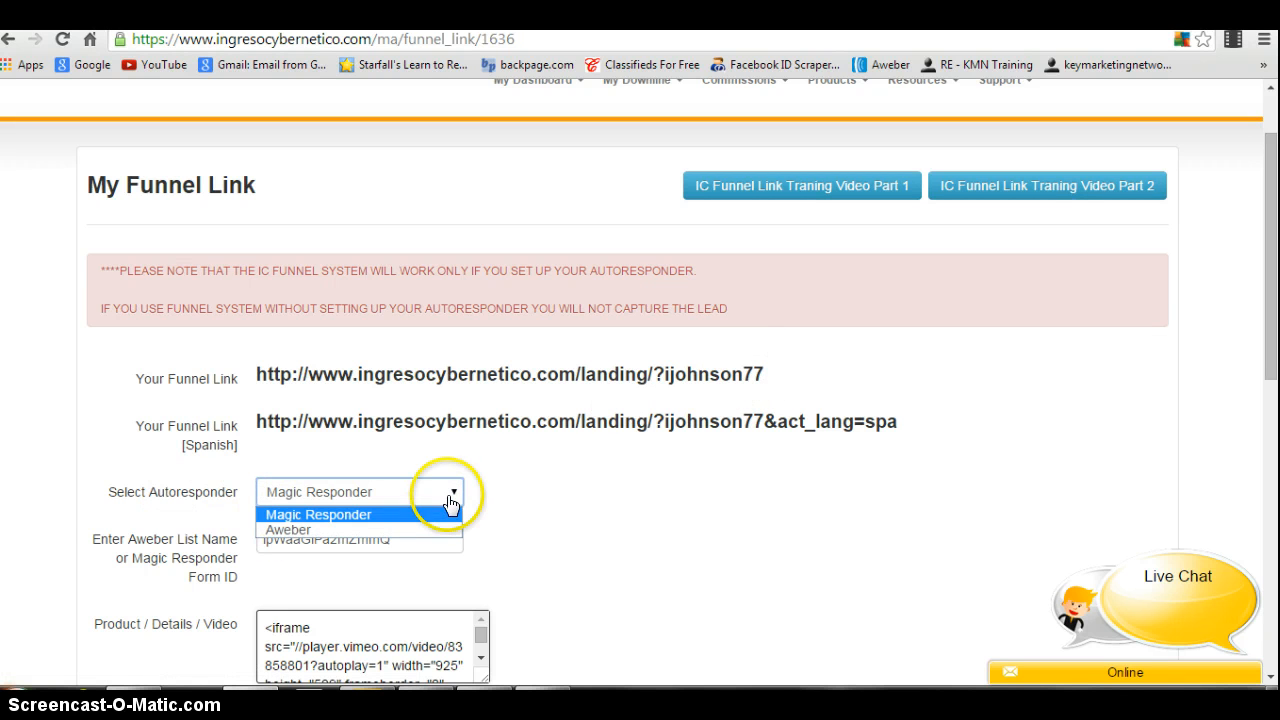
{"action": "left_click", "coordinate": [401, 514]}
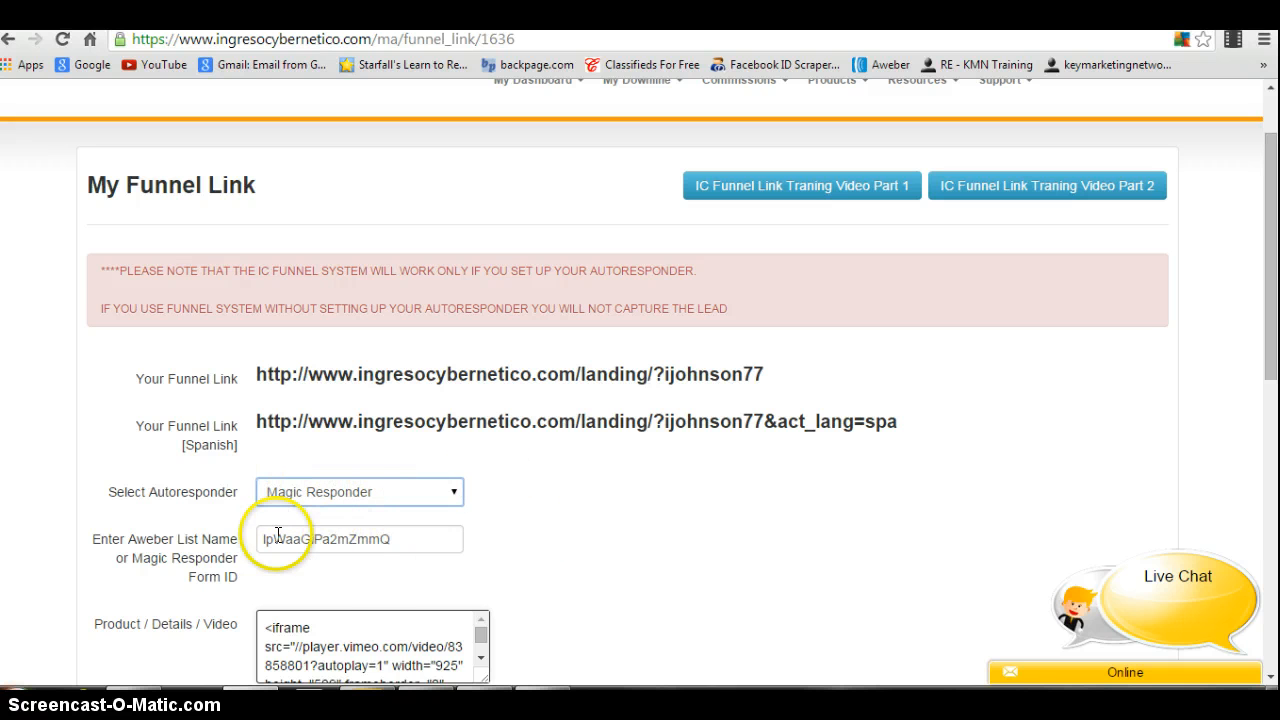
- Select the Magic Responder Form ID value, then return to the top of the page
{"action": "scroll", "coordinate": [371, 529], "scroll_direction": "down", "scroll_amount": 2}
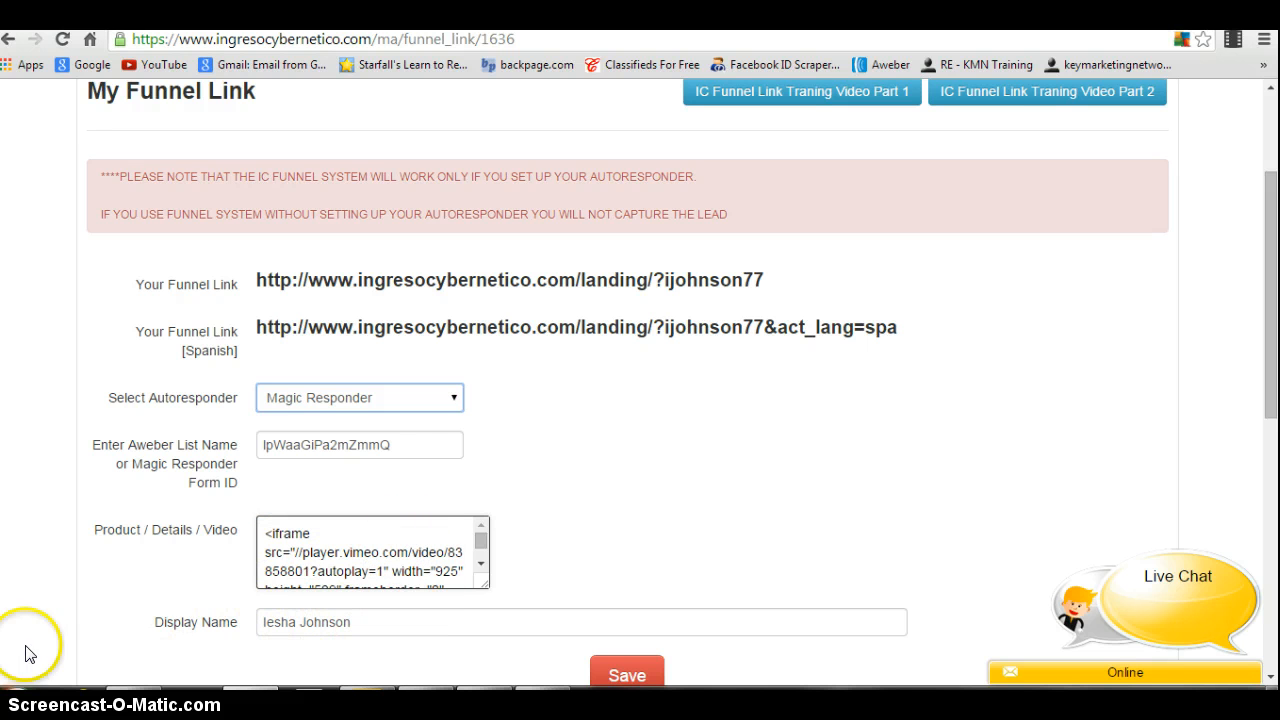
{"action": "scroll", "coordinate": [240, 640], "scroll_direction": "down", "scroll_amount": 4}
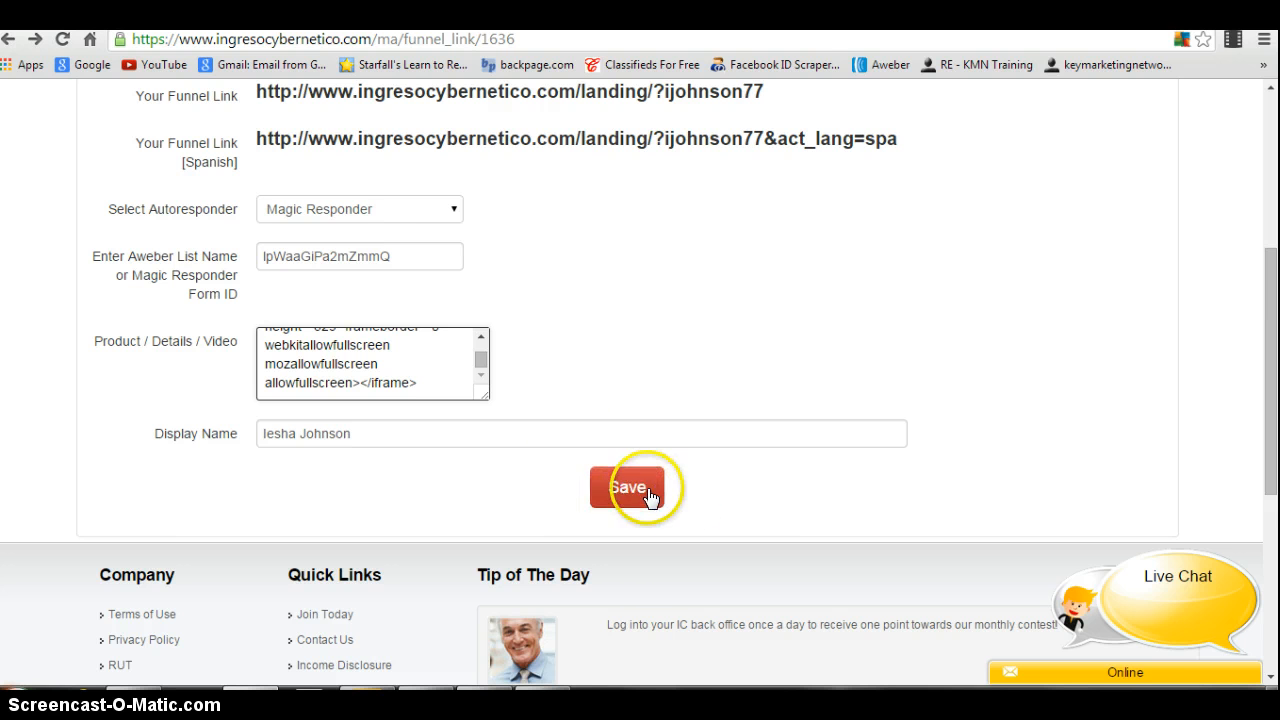
{"action": "left_click_drag", "start_coordinate": [389, 256], "coordinate": [360, 253]}
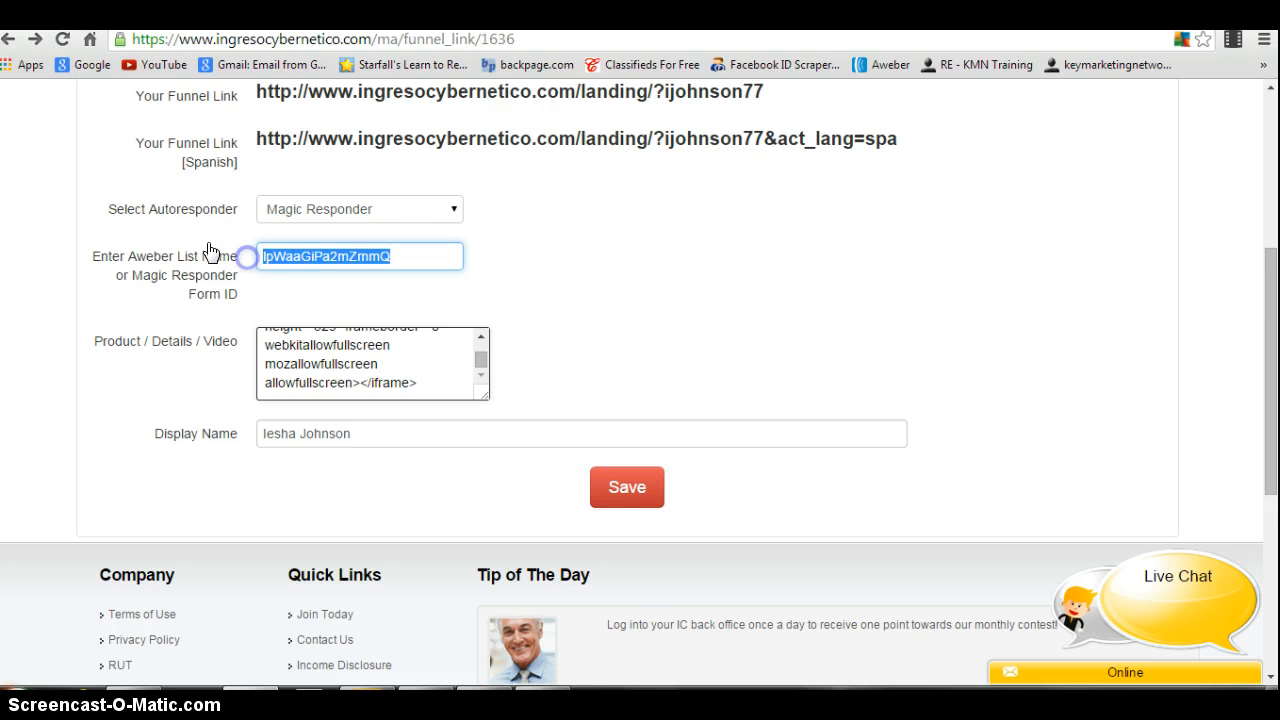
{"action": "double_click", "coordinate": [398, 260]}
{"action": "left_click", "coordinate": [548, 303]}
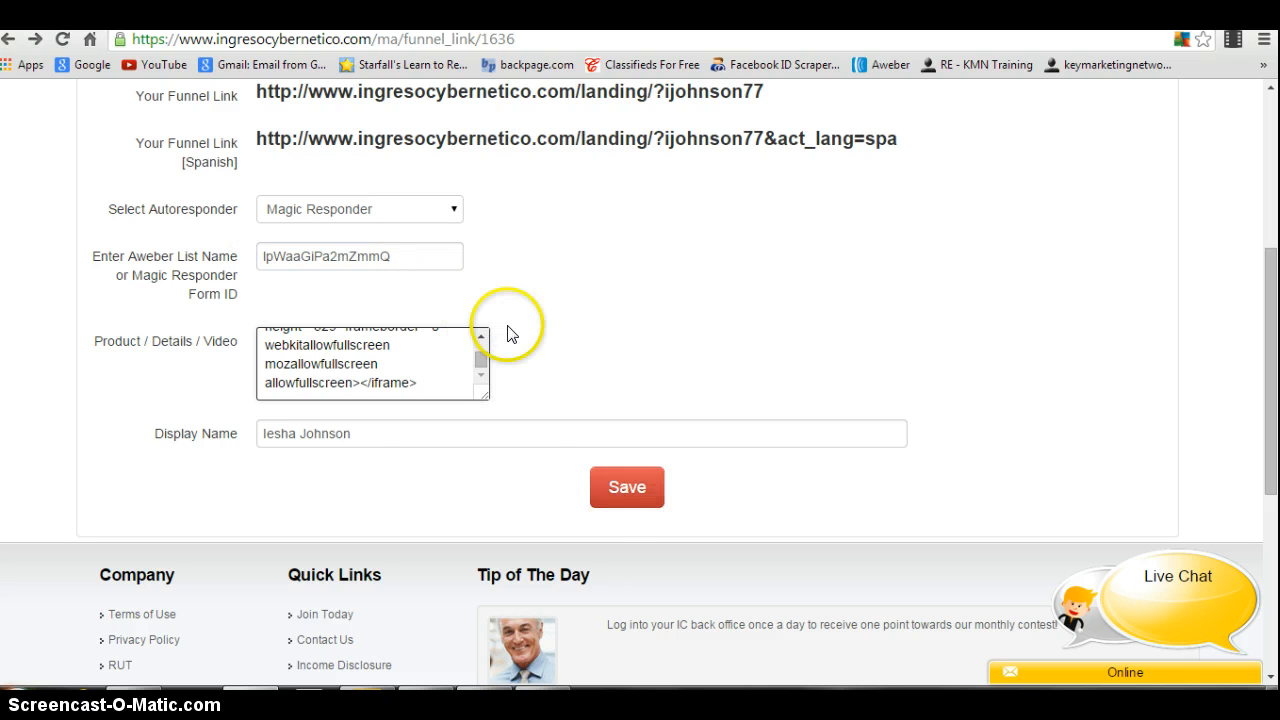
{"action": "scroll", "coordinate": [507, 333], "scroll_direction": "up", "scroll_amount": 4}
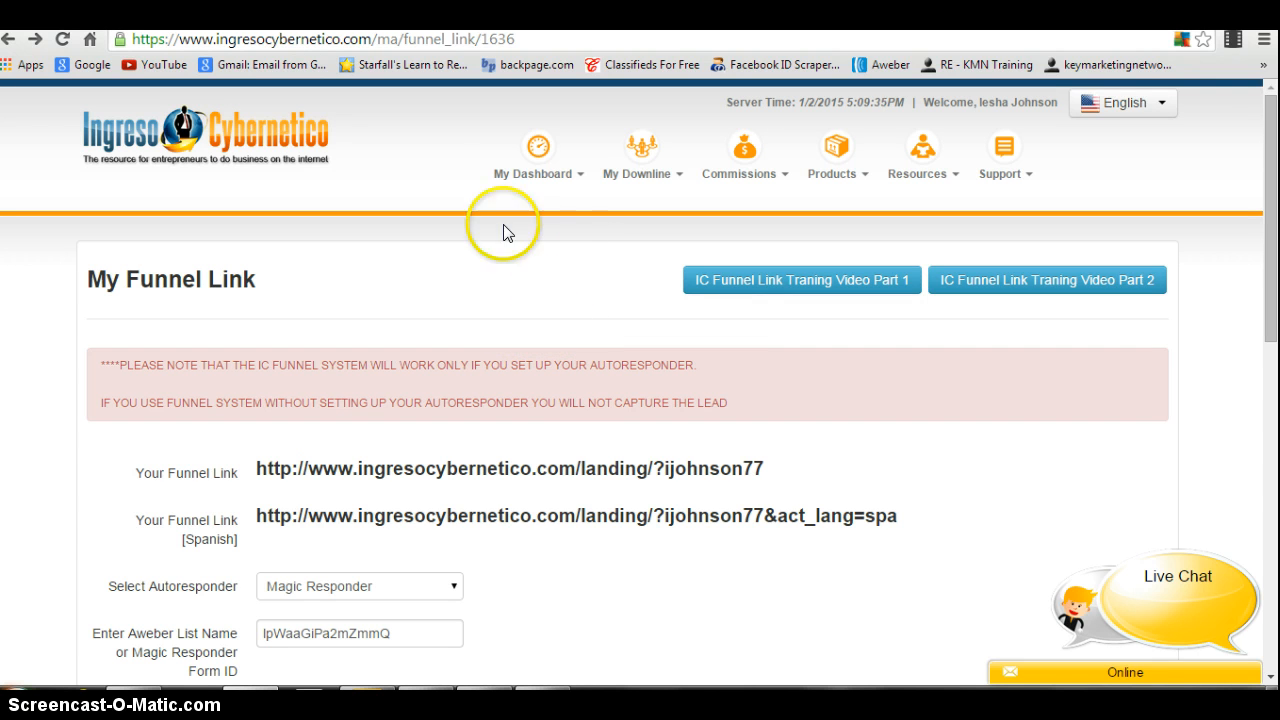
- Open Products > Autoresponder Service in a new tab and switch to the Magic Responder dashboard
{"action": "left_click", "coordinate": [530, 170]}
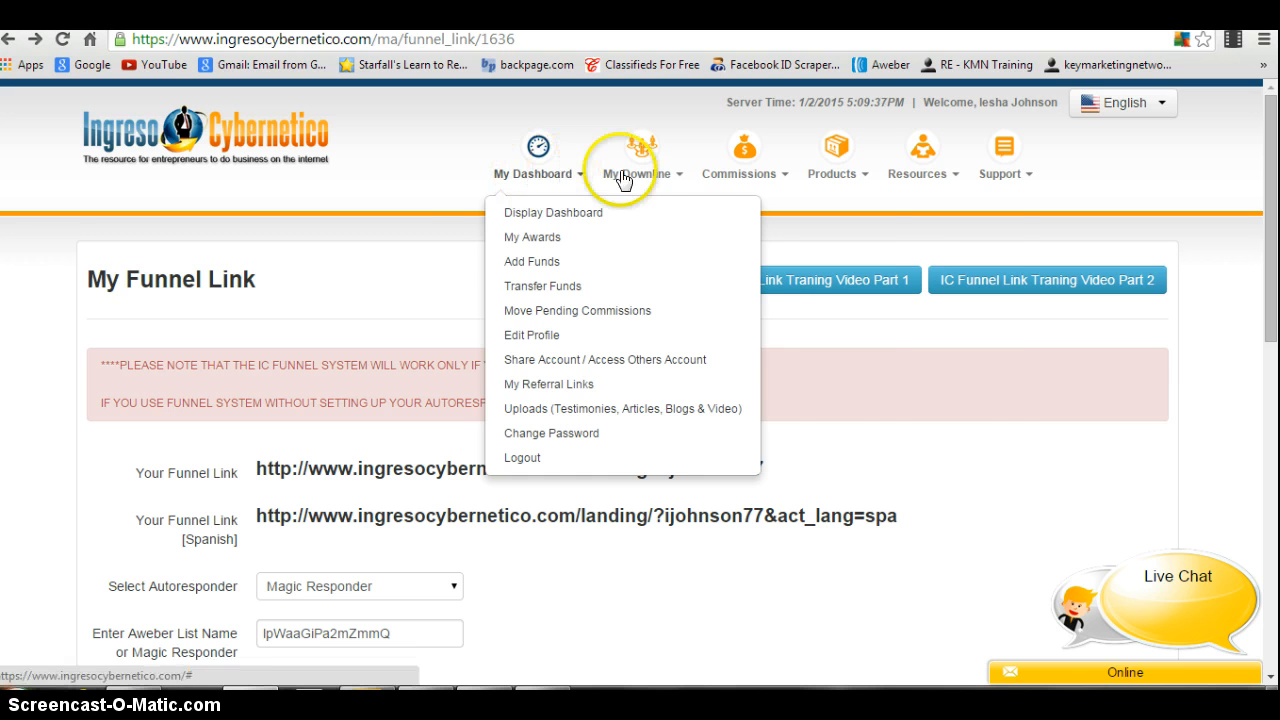
{"action": "mouse_move", "coordinate": [866, 180]}
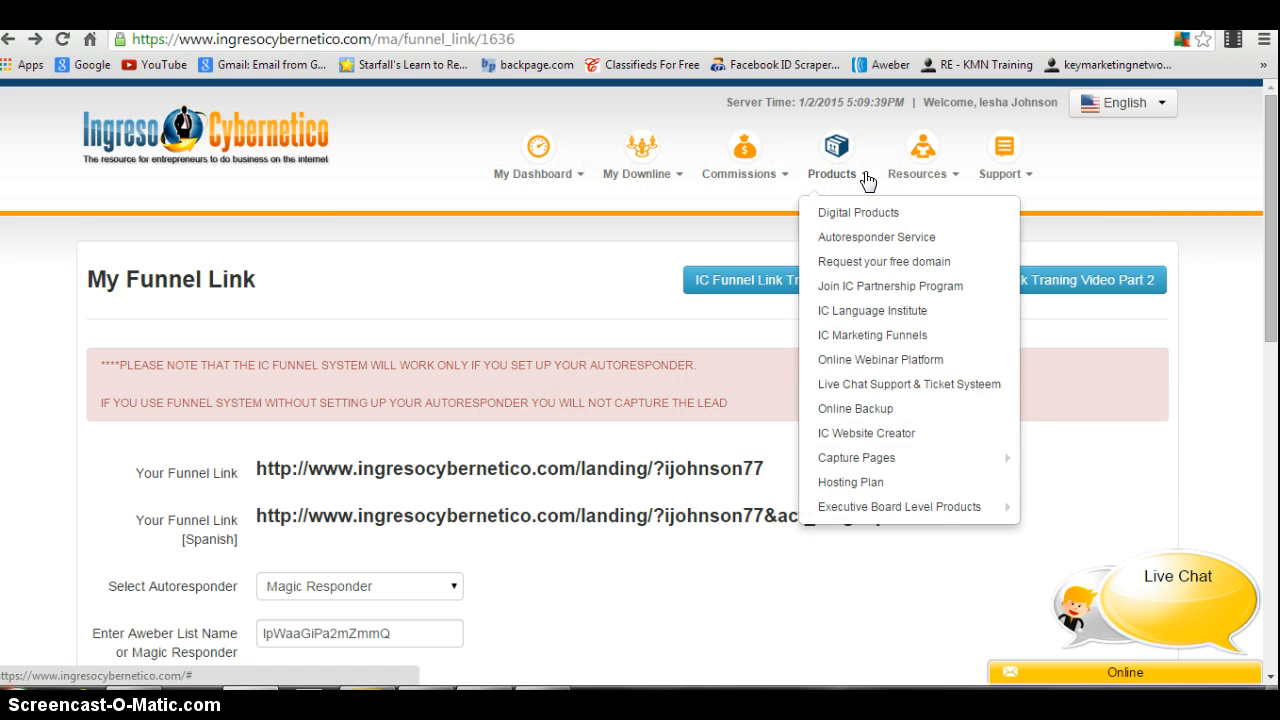
{"action": "right_click", "coordinate": [862, 241]}
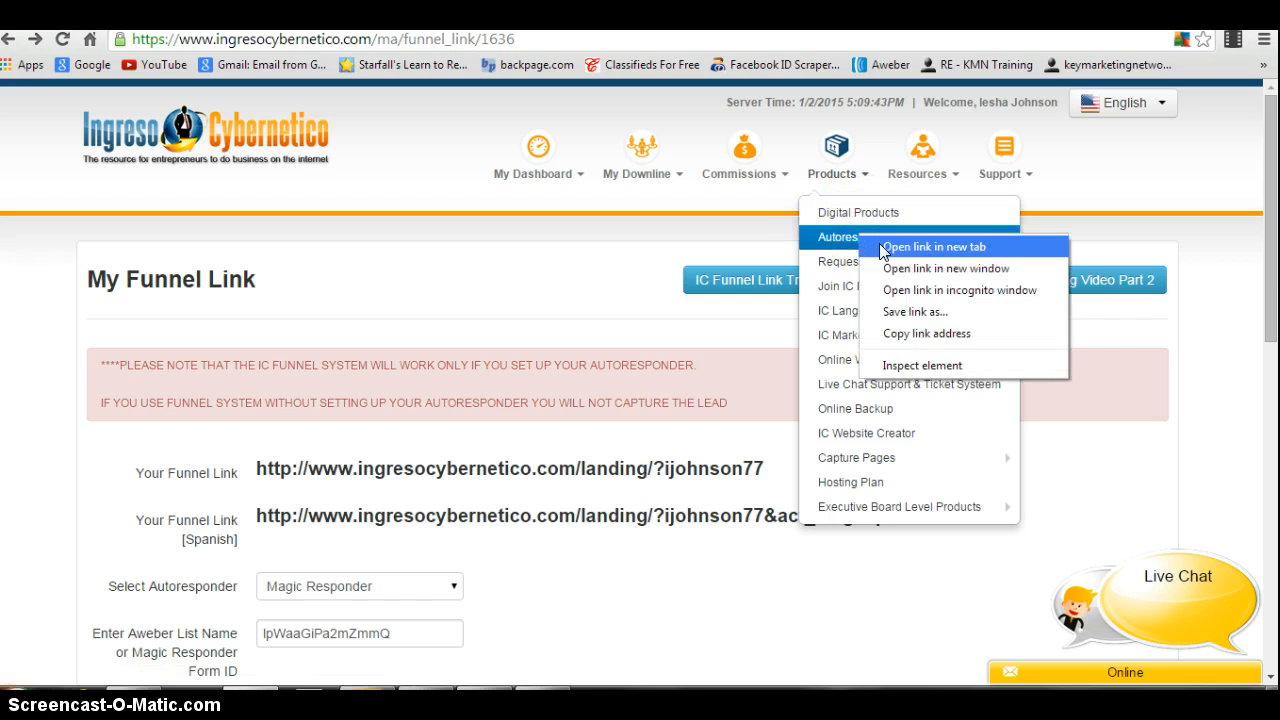
{"action": "left_click", "coordinate": [888, 247]}
{"action": "left_click", "coordinate": [871, 251]}
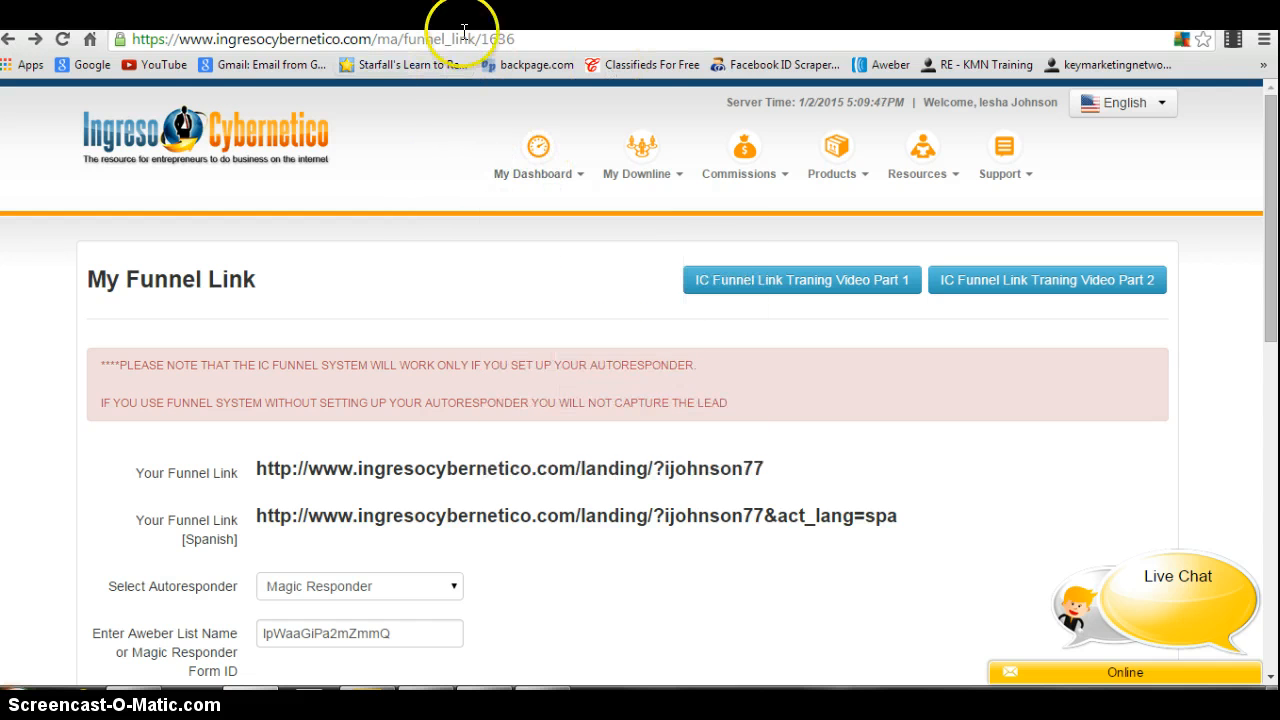
{"action": "scroll", "coordinate": [440, 430], "scroll_direction": "down", "scroll_amount": 2}
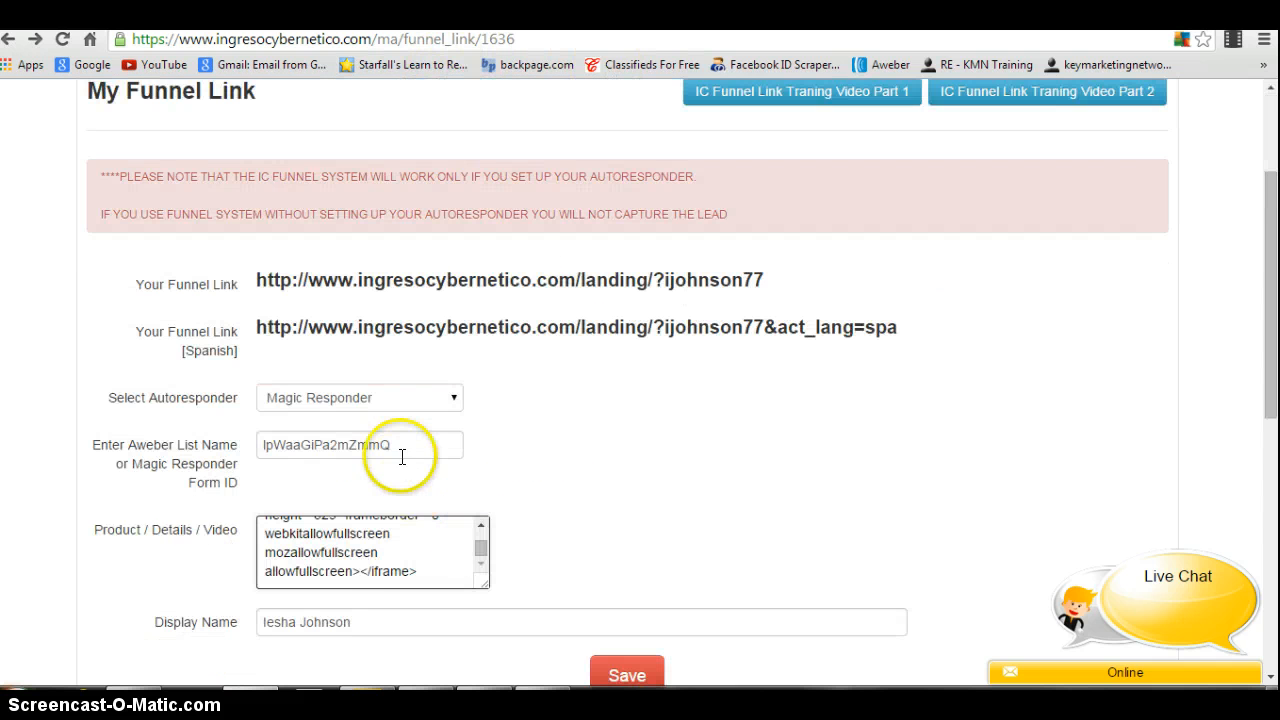
{"action": "scroll", "coordinate": [483, 445], "scroll_direction": "up", "scroll_amount": 2}
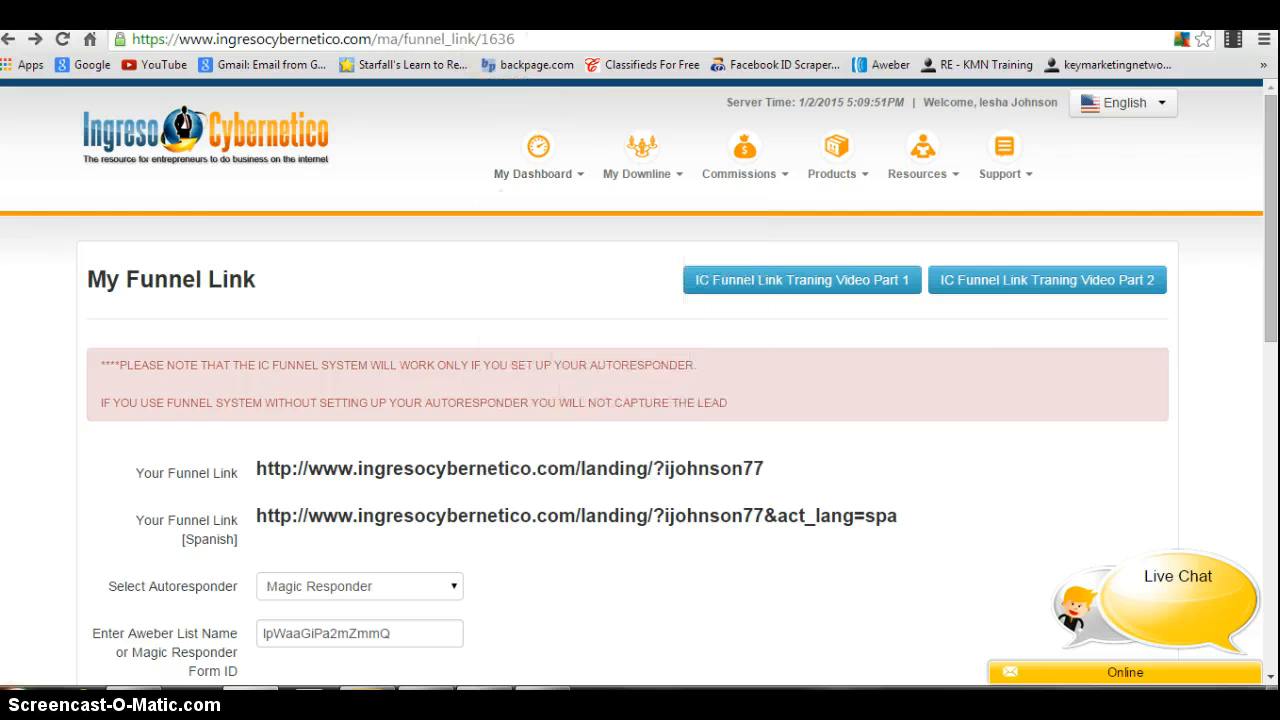
{"action": "left_click", "coordinate": [505, 14]}
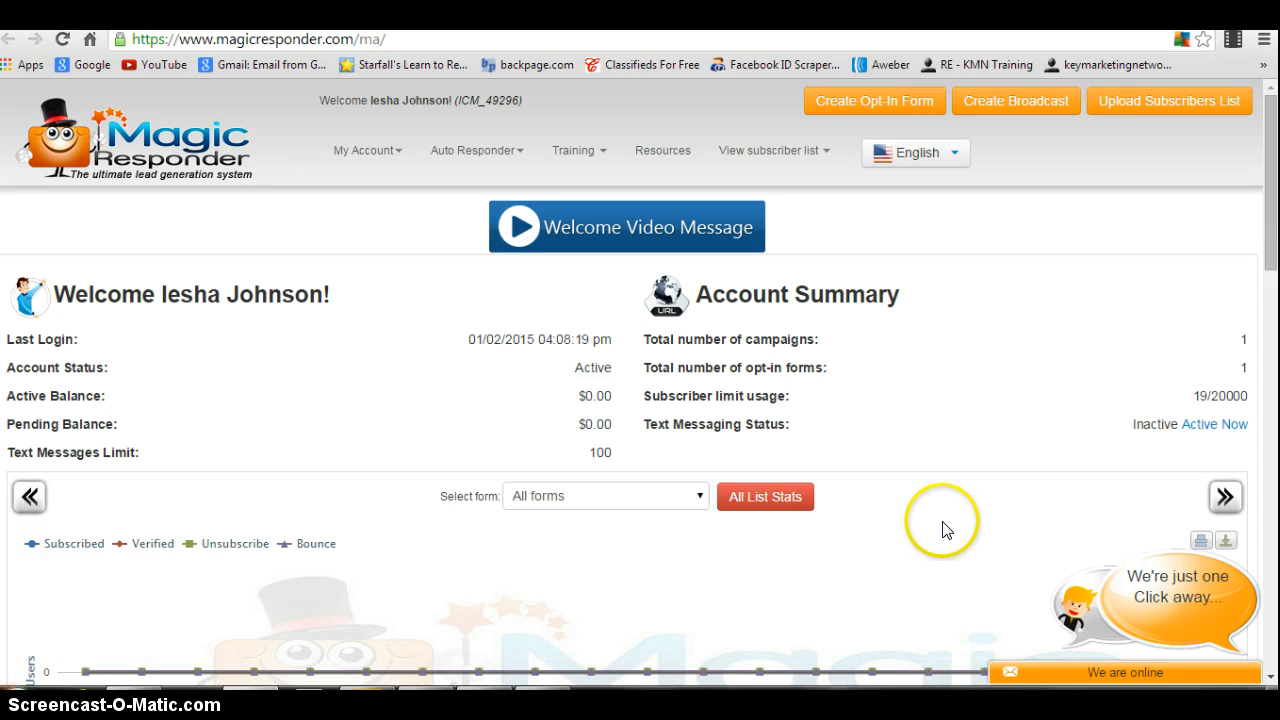
- Go to Auto Responder > Auto Responder and choose Create New Campaign
{"action": "left_click", "coordinate": [476, 160]}
{"action": "left_click", "coordinate": [484, 187]}
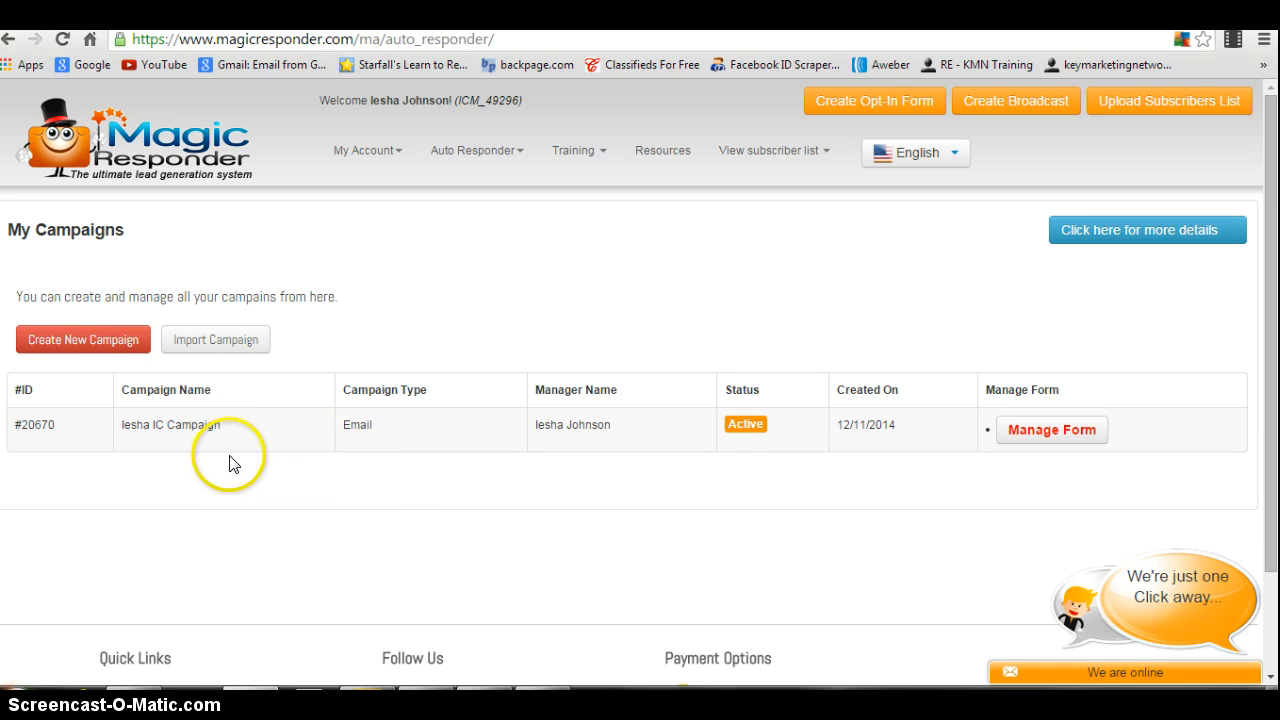
{"action": "left_click", "coordinate": [82, 343]}
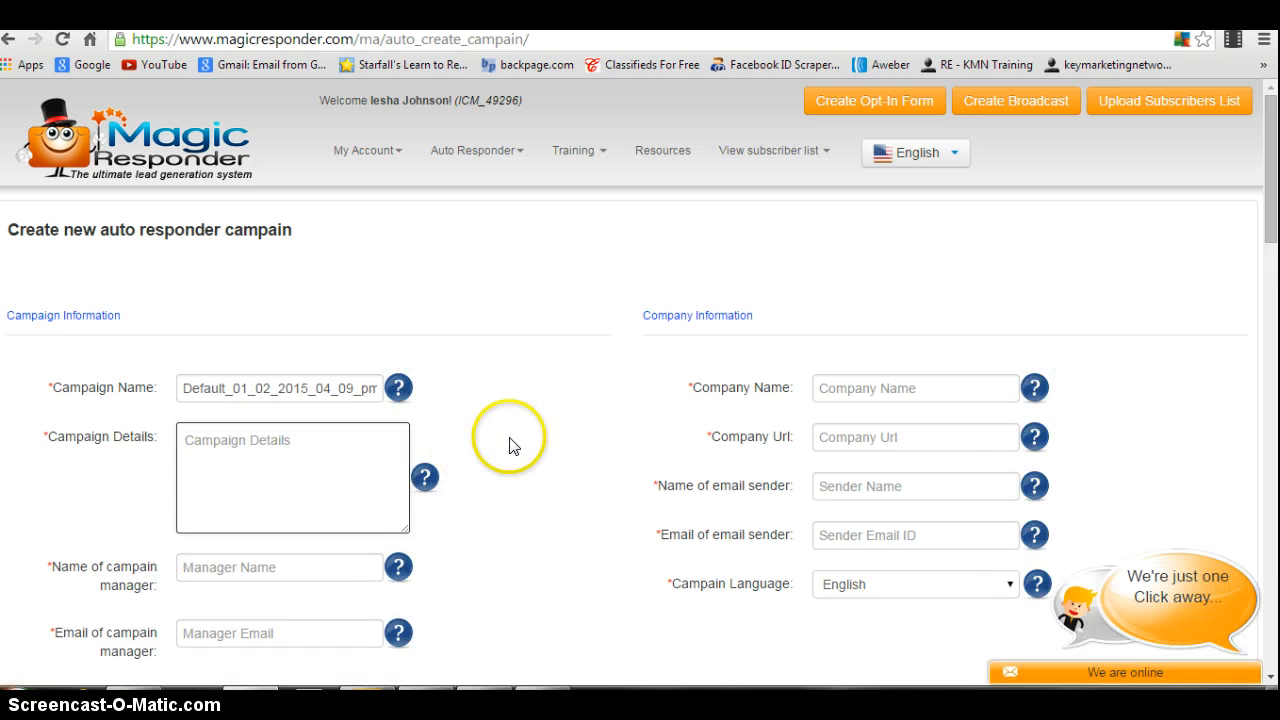
- Review the prefilled default campaign name by selecting its text, leaving it unchanged
{"action": "scroll", "coordinate": [443, 404], "scroll_direction": "down", "scroll_amount": 1}
{"action": "left_click_drag", "start_coordinate": [178, 293], "coordinate": [244, 291]}
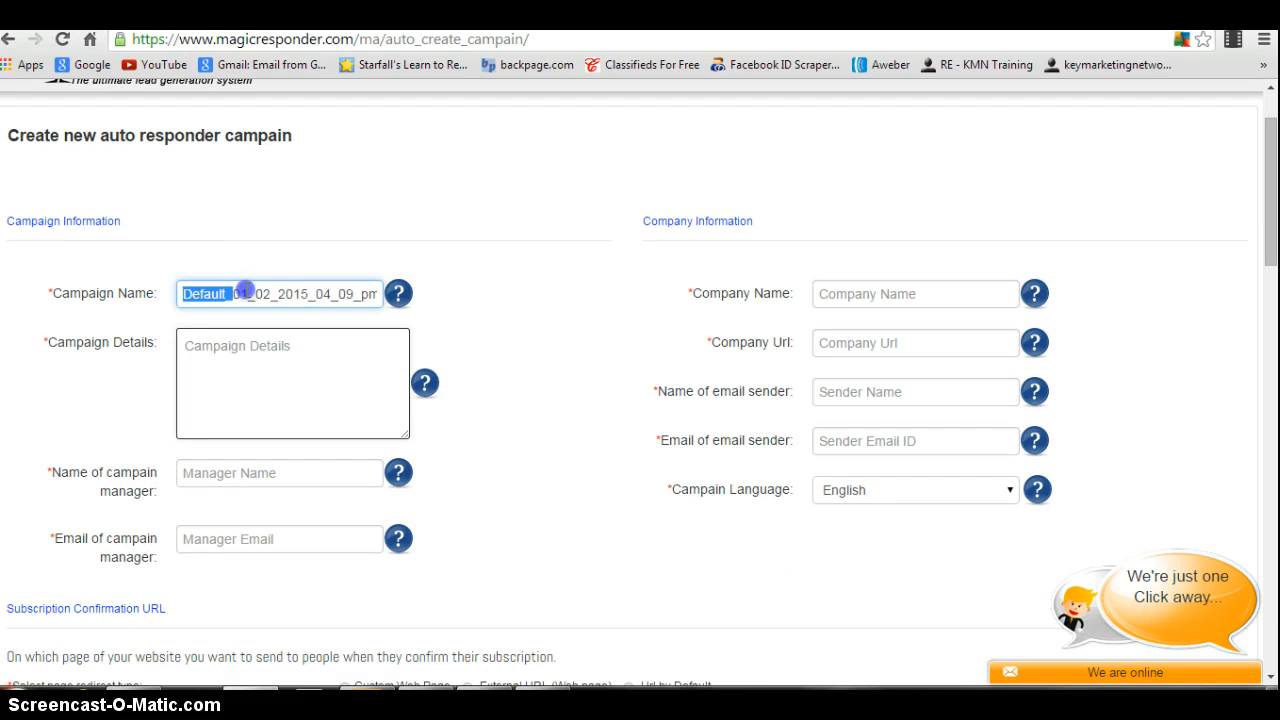
{"action": "left_click_drag", "start_coordinate": [355, 302], "coordinate": [390, 290]}
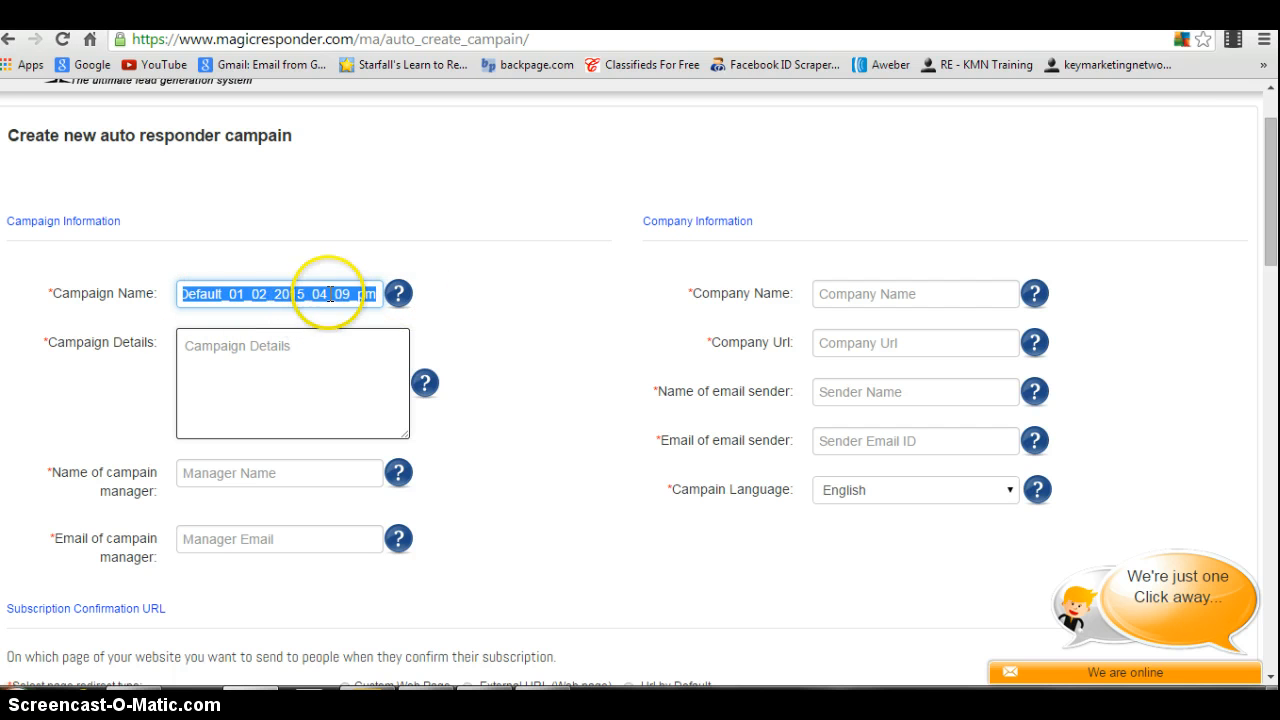
{"action": "left_click", "coordinate": [298, 293]}
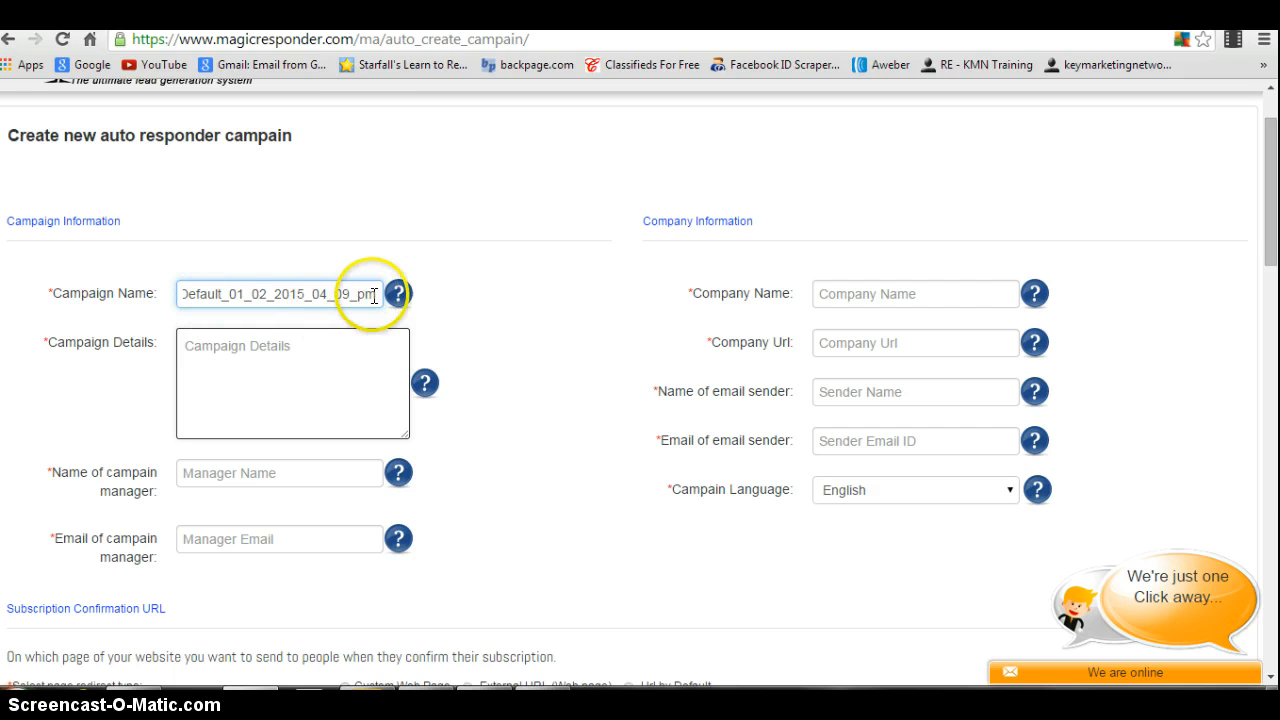
{"action": "left_click_drag", "start_coordinate": [370, 294], "coordinate": [216, 293]}
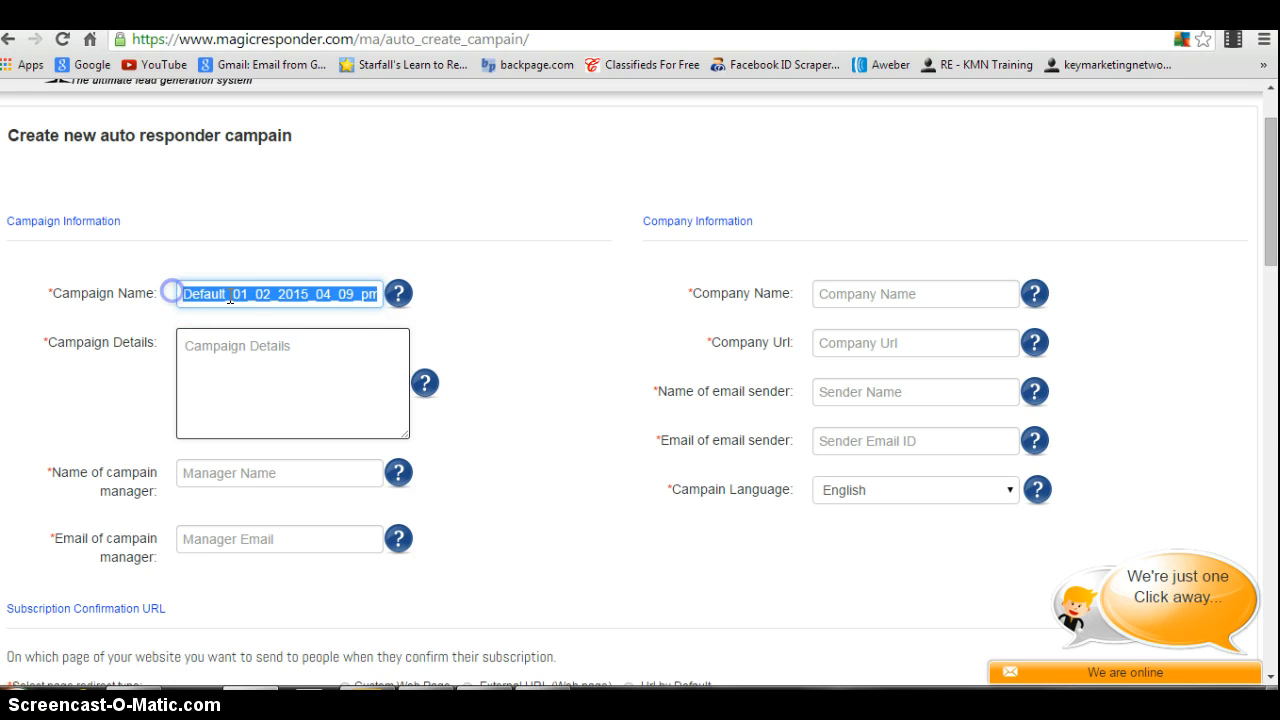
{"action": "left_click", "coordinate": [305, 350]}
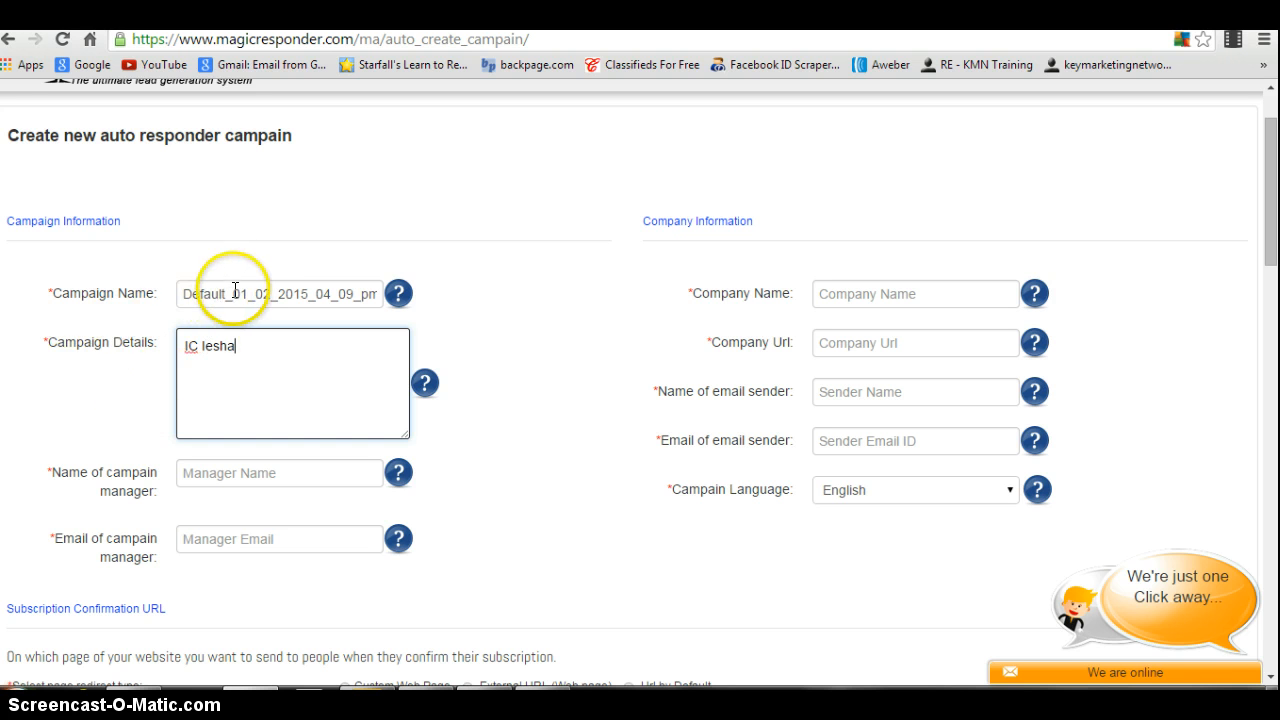
{"action": "left_click_drag", "start_coordinate": [178, 292], "coordinate": [310, 285]}
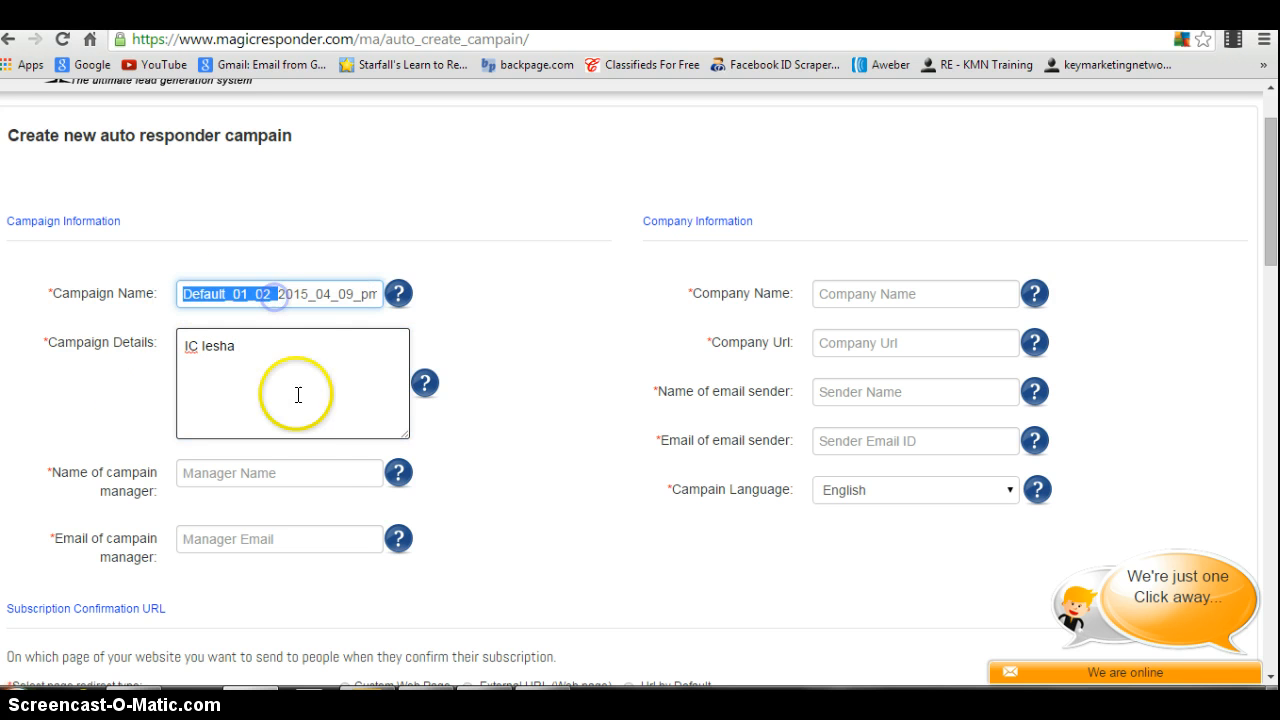
{"action": "left_click", "coordinate": [273, 291]}
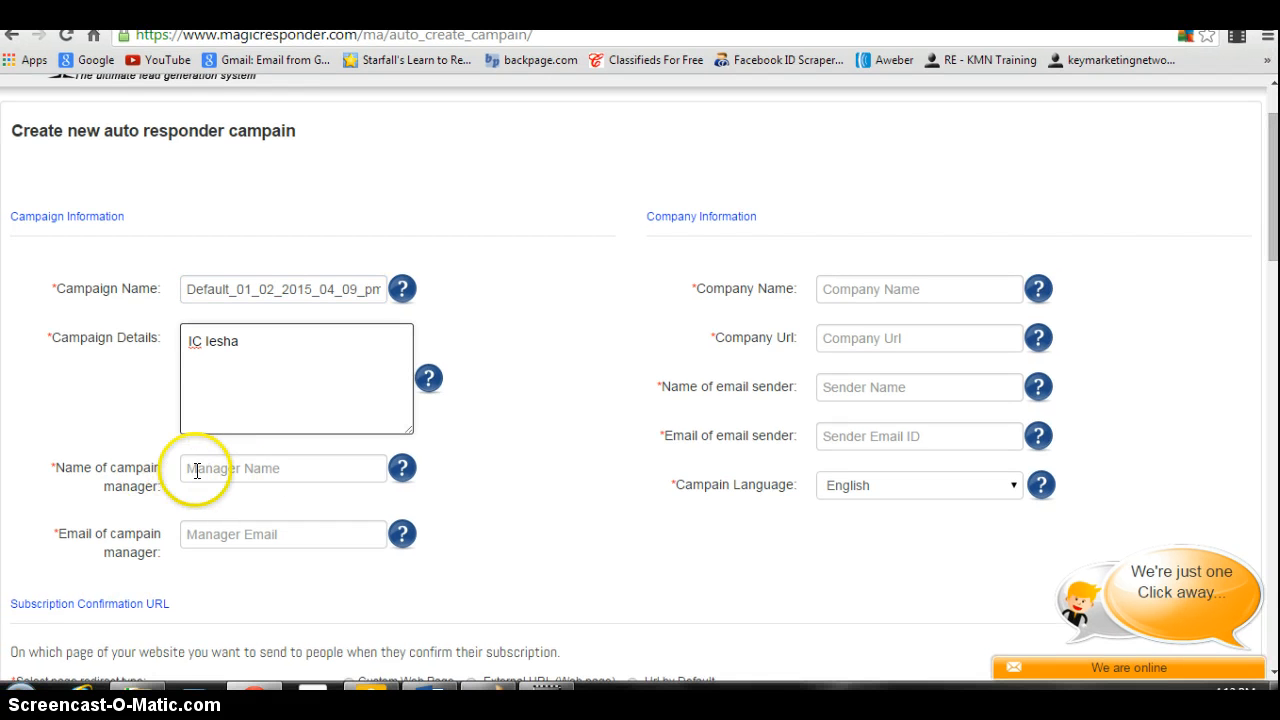
- Autofill the campaign manager's name and e-mail, and set Company Name to the manager's name
{"action": "left_click", "coordinate": [208, 471]}
{"action": "left_click", "coordinate": [352, 478]}
{"action": "type", "text": "Iesh"}
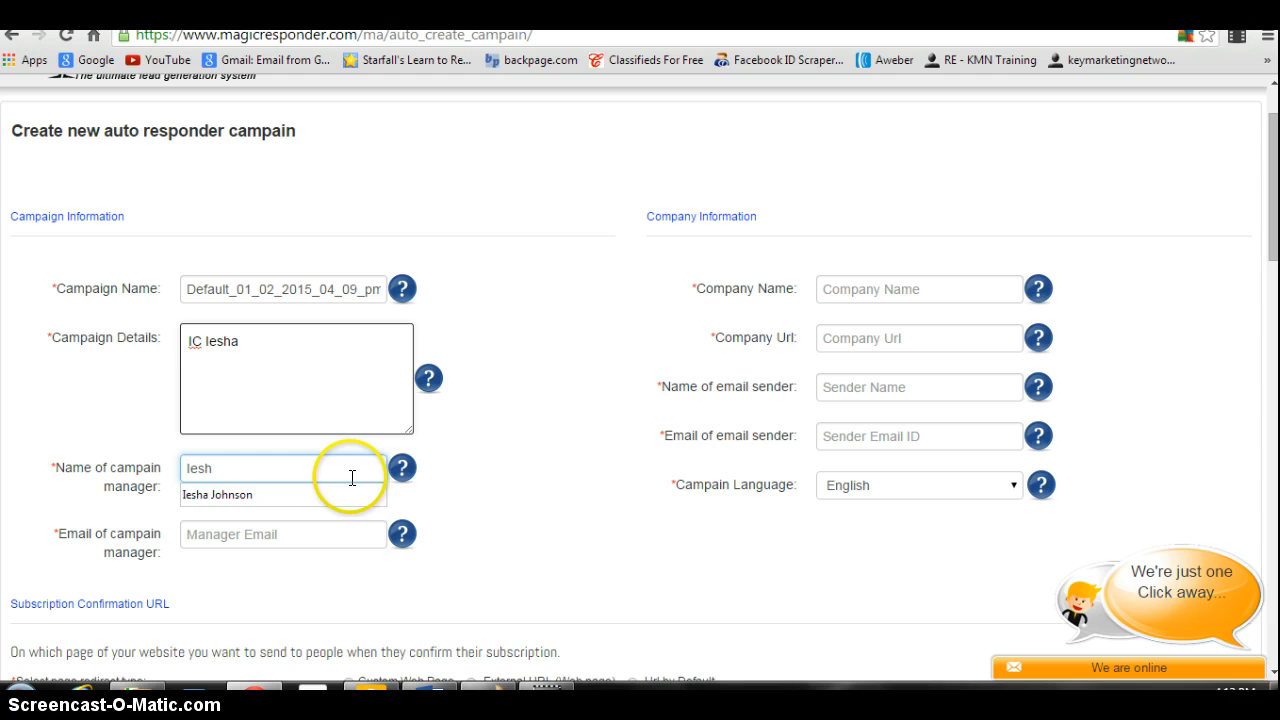
{"action": "type", "text": "a Johnson"}
{"action": "left_click", "coordinate": [303, 495]}
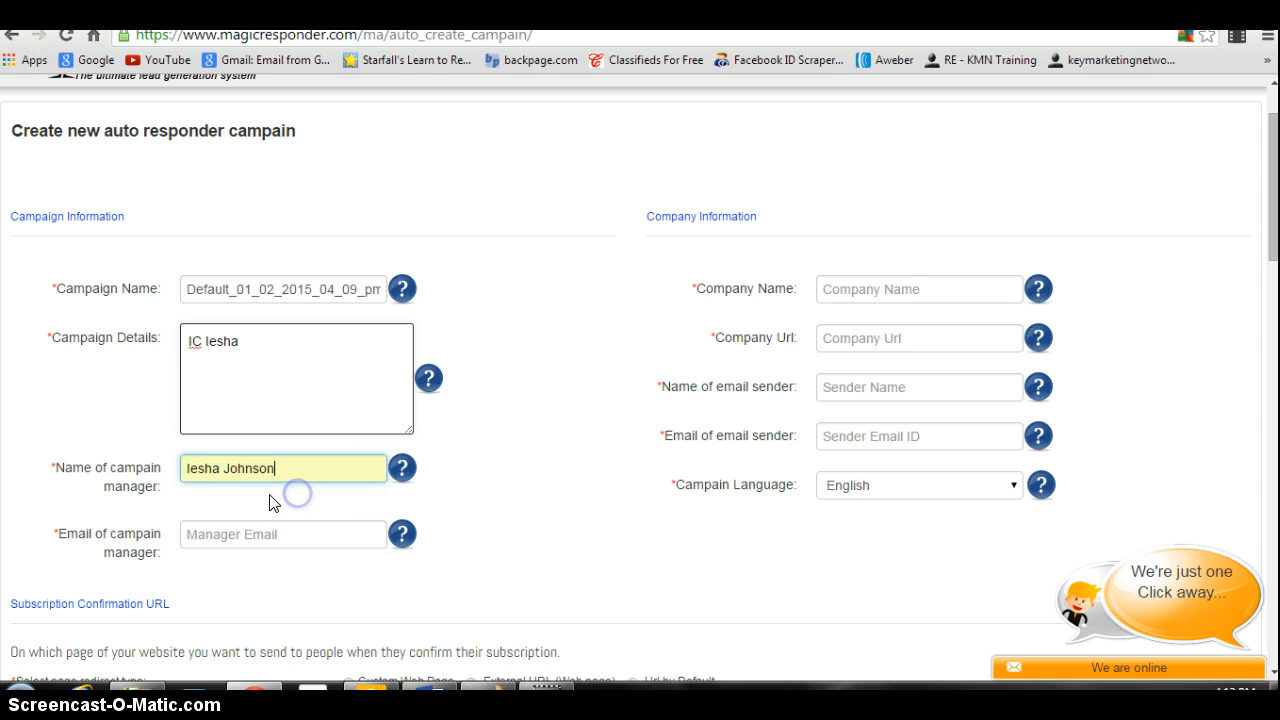
{"action": "left_click", "coordinate": [219, 534]}
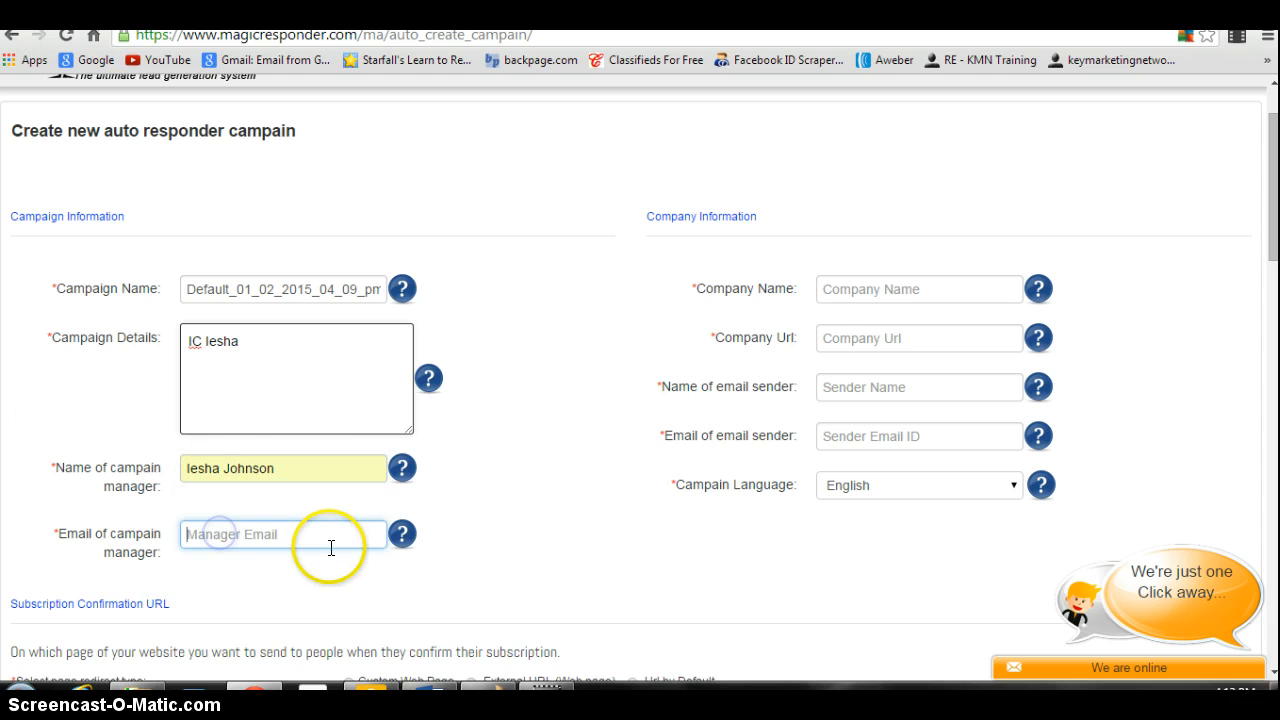
{"action": "type", "text": "a"}
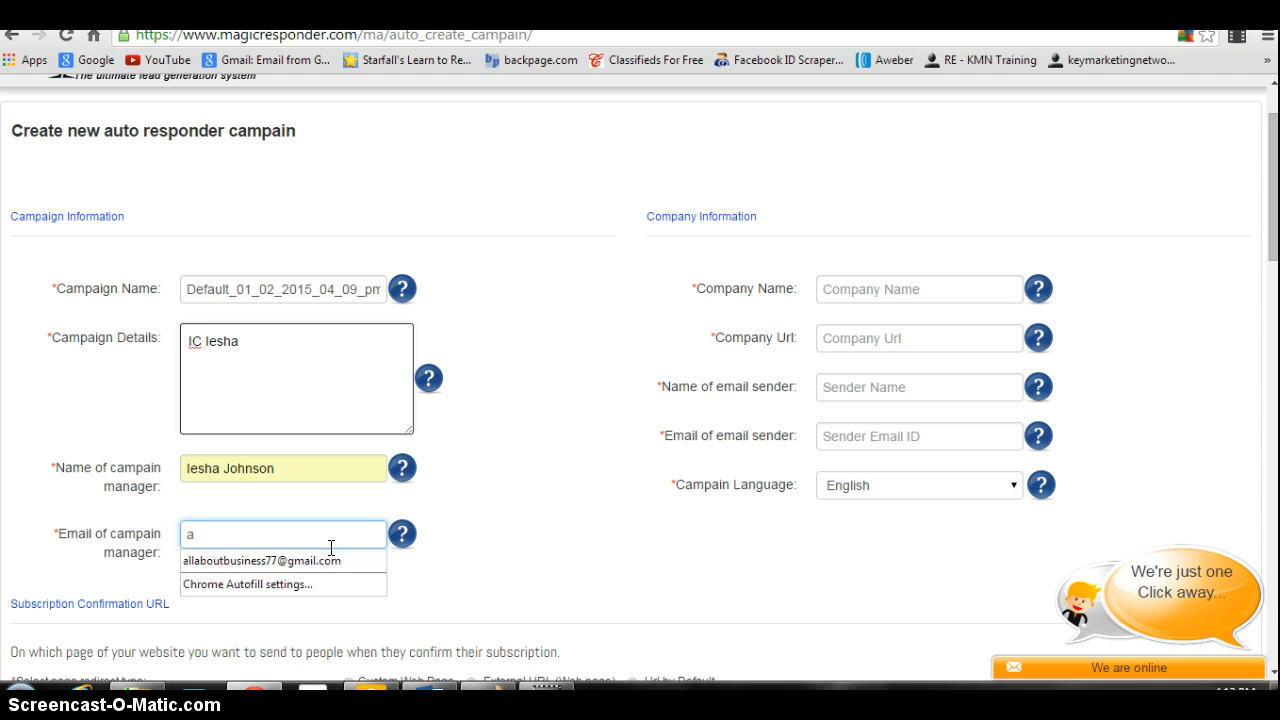
{"action": "left_click", "coordinate": [297, 557]}
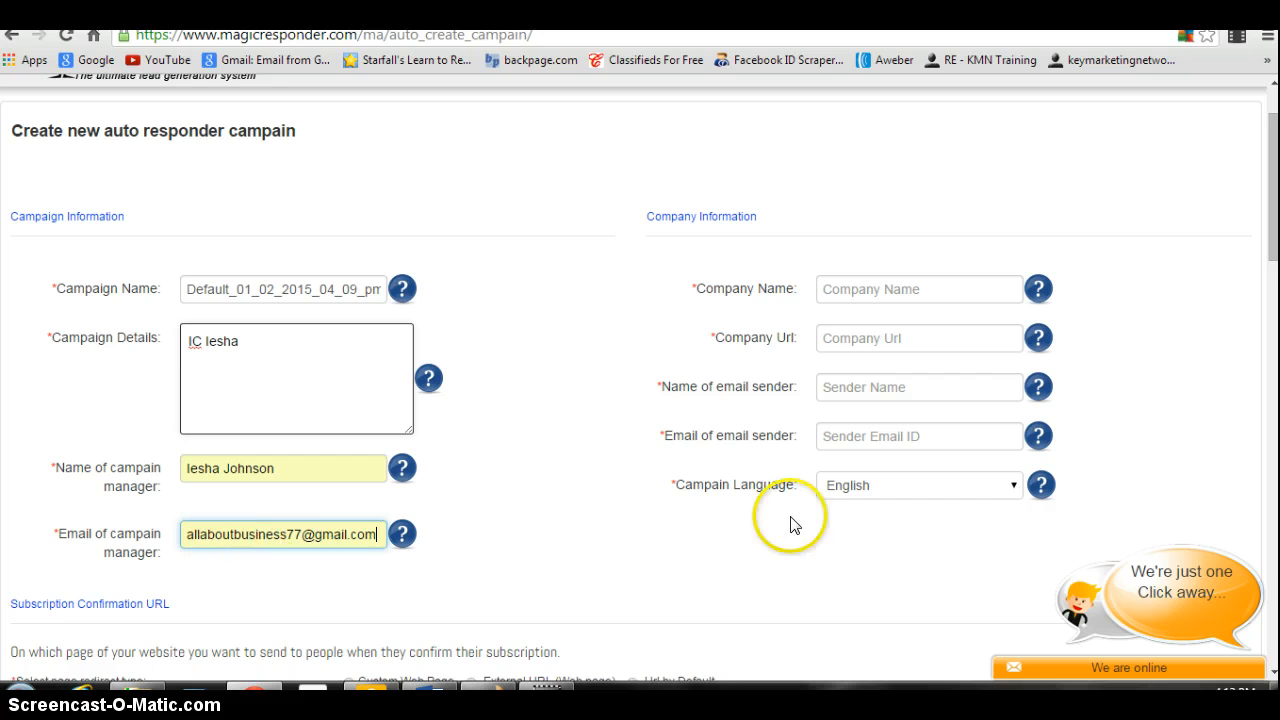
{"action": "left_click", "coordinate": [848, 288]}
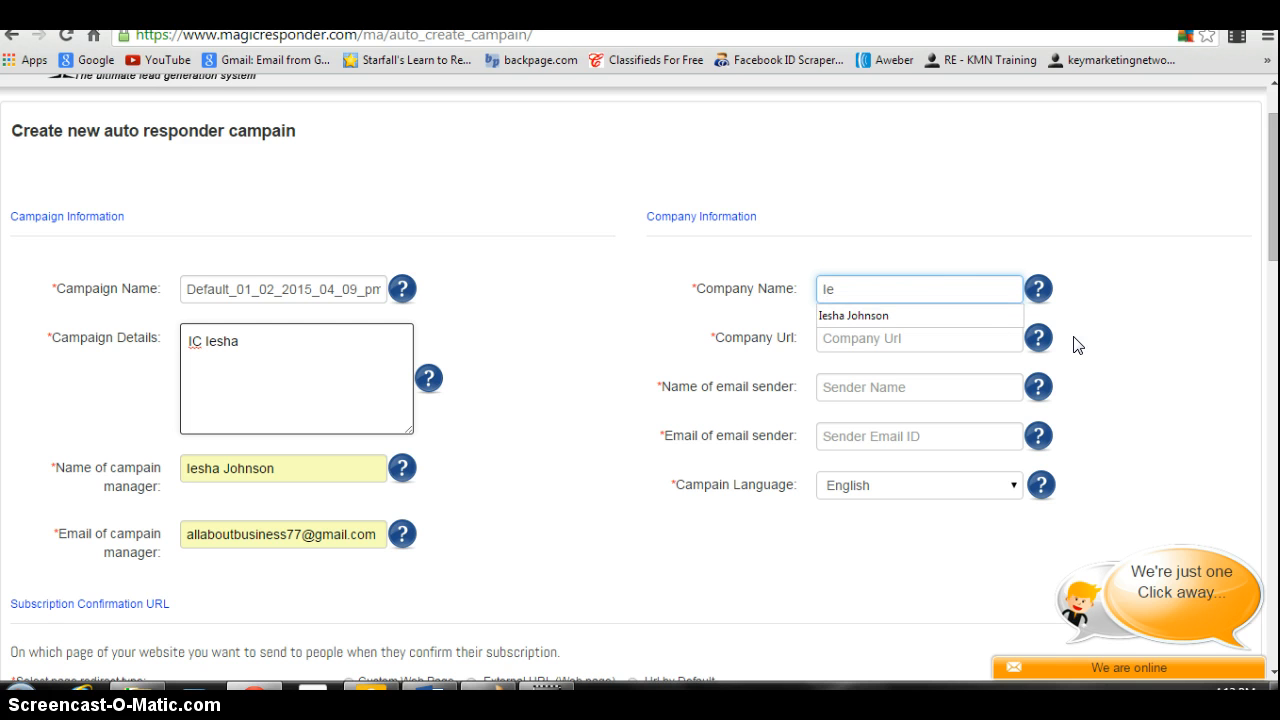
{"action": "left_click", "coordinate": [910, 318]}
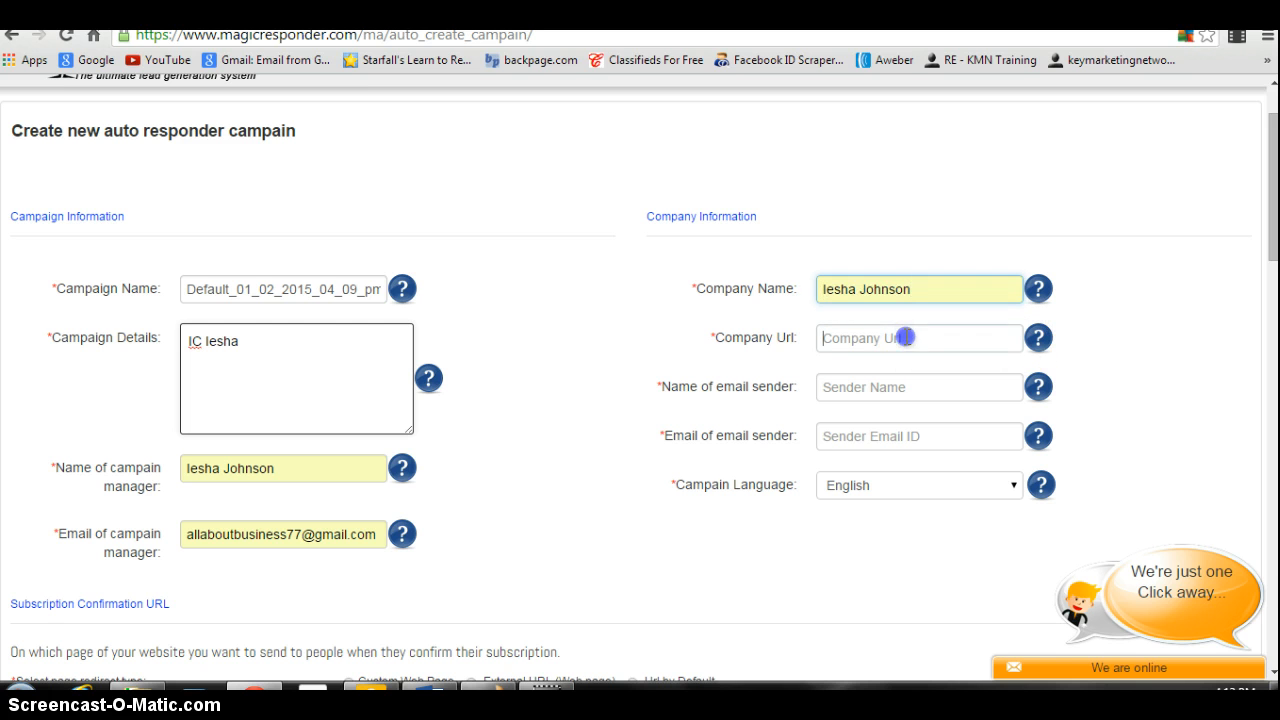
{"action": "left_click", "coordinate": [898, 338]}
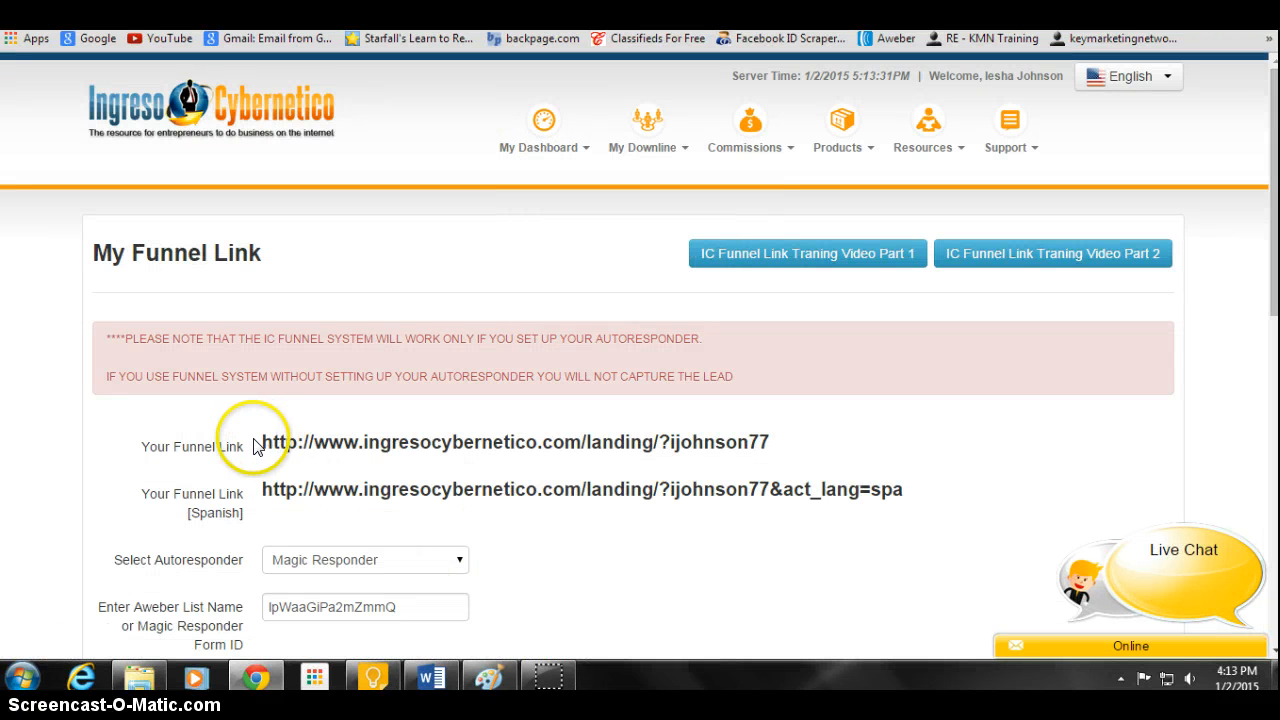
- Copy the English Your Funnel Link URL from the My Funnel Link page
{"action": "left_click_drag", "start_coordinate": [463, 452], "coordinate": [693, 452]}
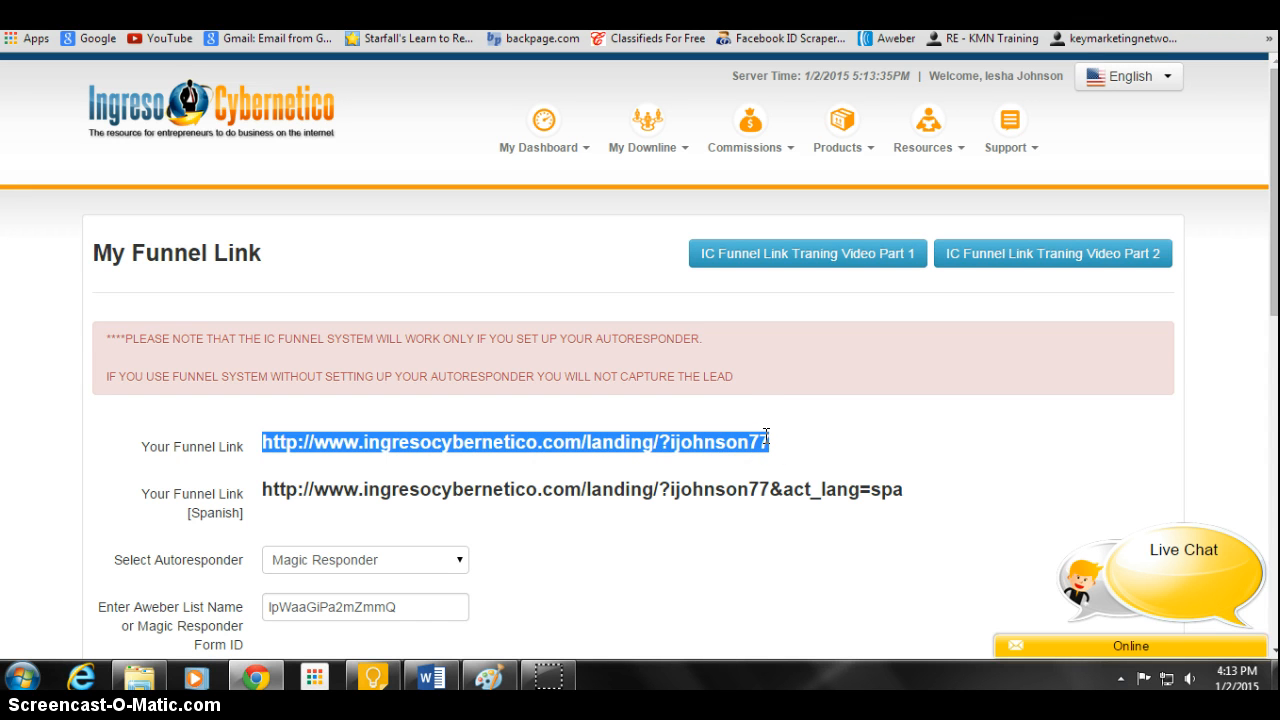
{"action": "right_click", "coordinate": [695, 441]}
{"action": "left_click", "coordinate": [719, 458]}
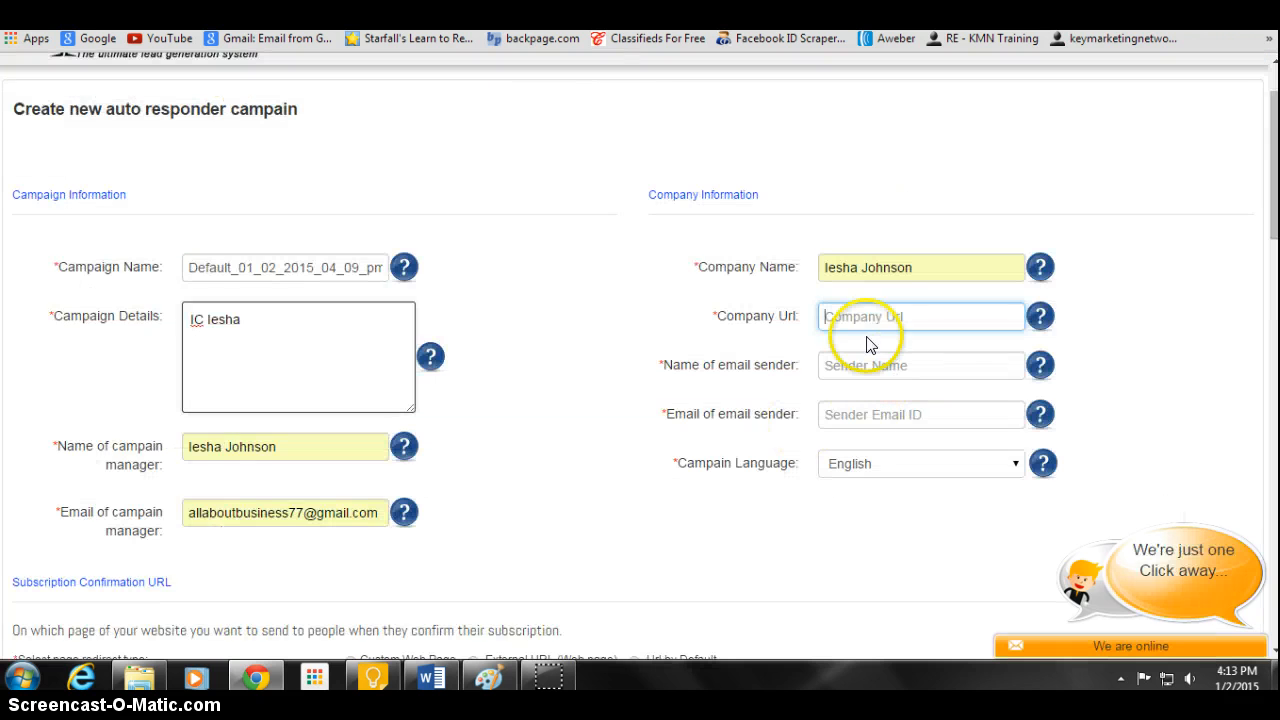
- Paste the funnel link as Company Url and autofill the sender's name and e-mail
{"action": "right_click", "coordinate": [843, 316]}
{"action": "left_click", "coordinate": [884, 421]}
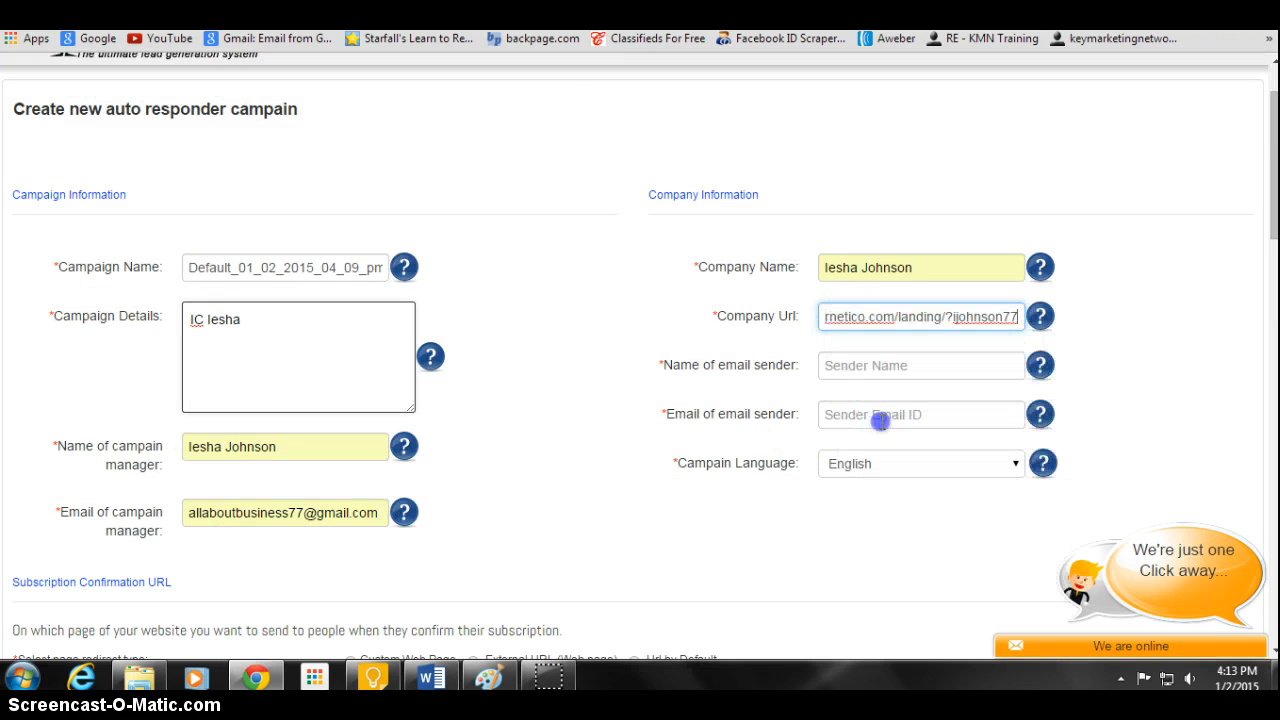
{"action": "left_click", "coordinate": [864, 368]}
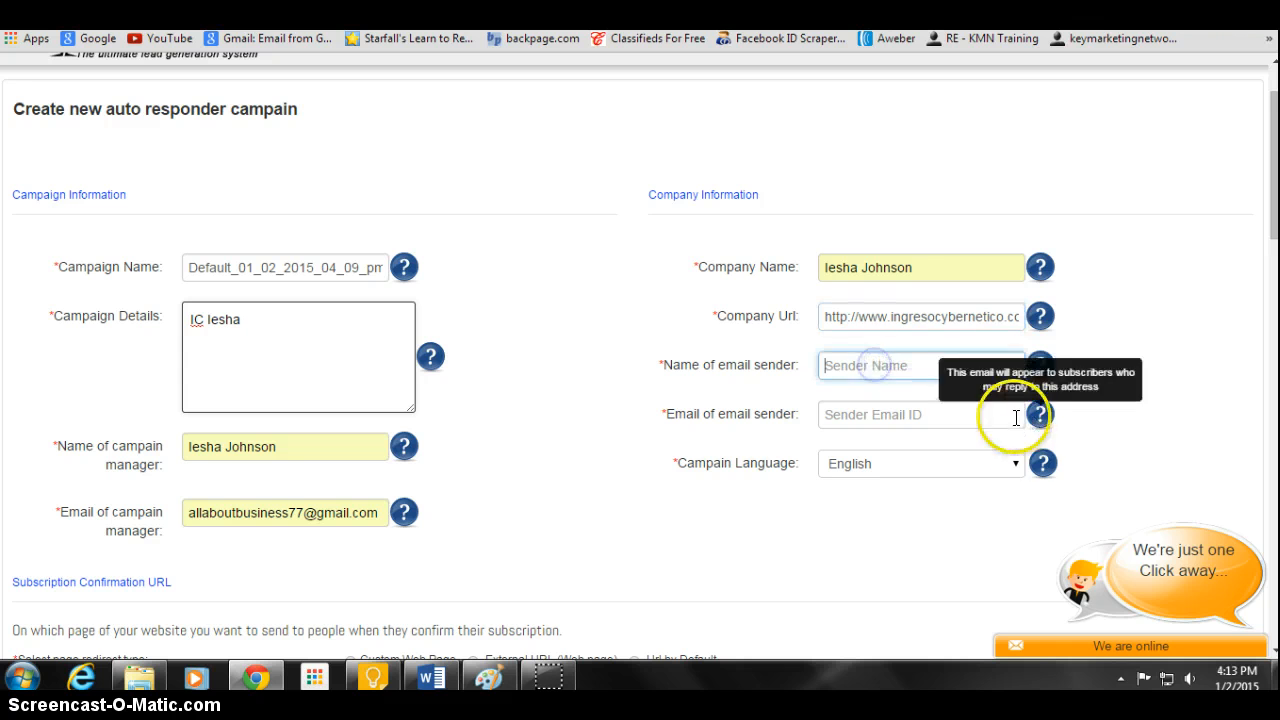
{"action": "type", "text": "Iesha Johnson"}
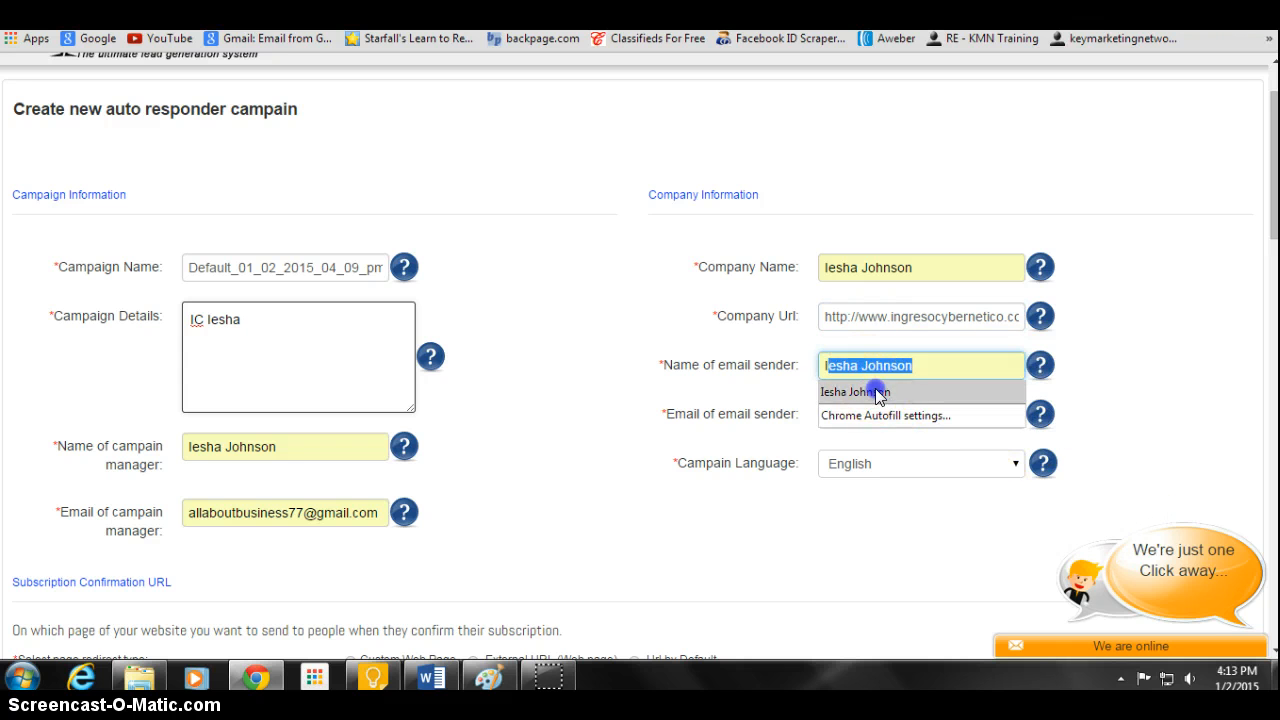
{"action": "left_click", "coordinate": [876, 392]}
{"action": "left_click", "coordinate": [865, 413]}
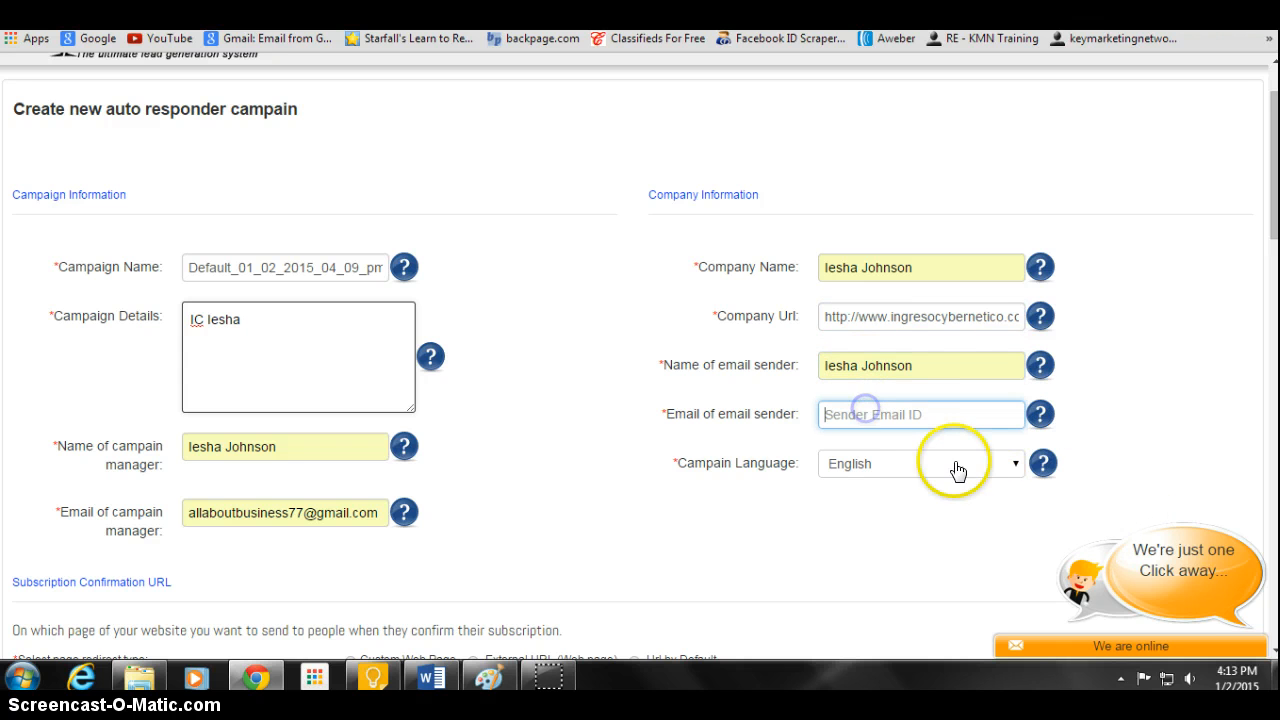
{"action": "type", "text": "a"}
{"action": "left_click", "coordinate": [886, 449]}
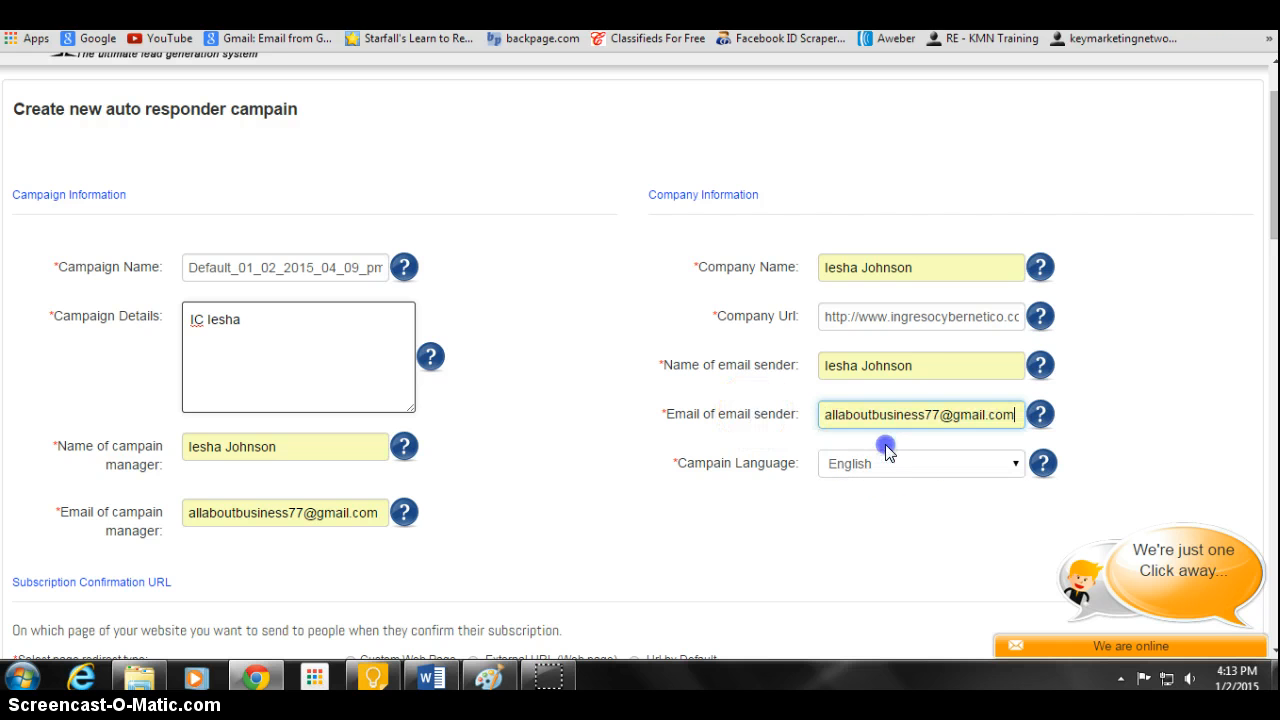
- Keep English as the campaign language and scroll further down the form
{"action": "left_click", "coordinate": [1015, 466]}
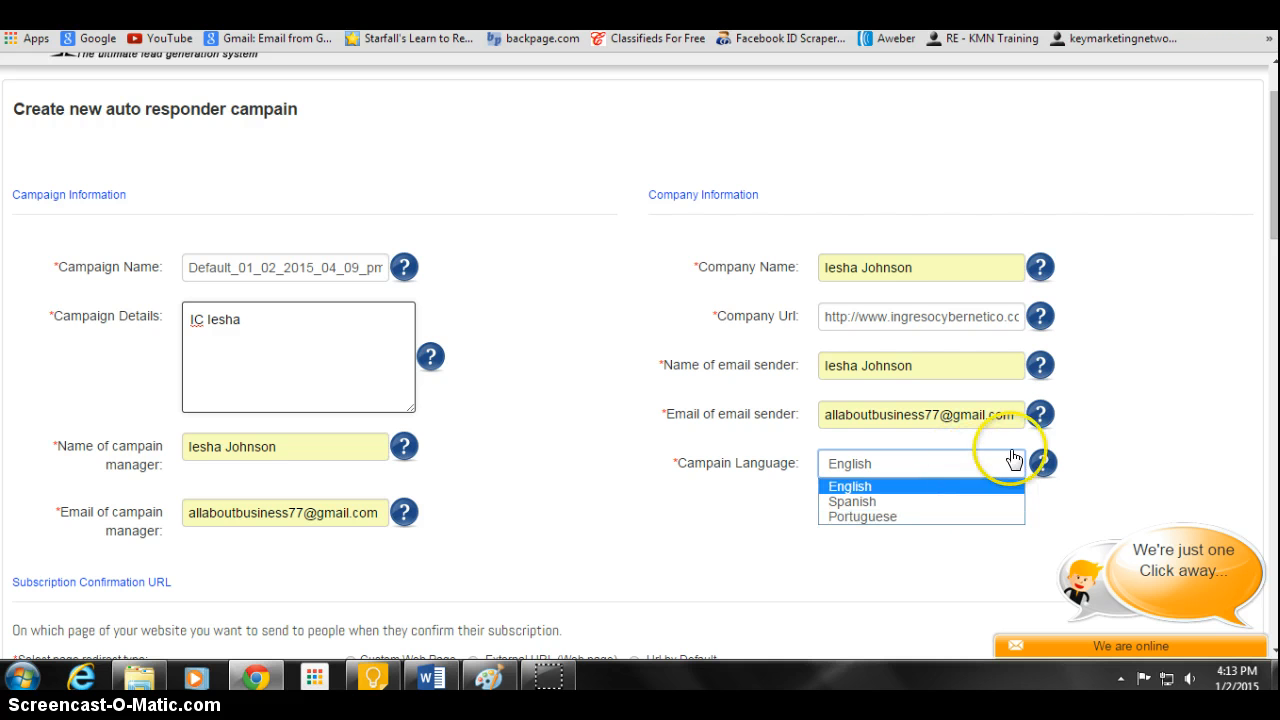
{"action": "left_click", "coordinate": [1016, 467]}
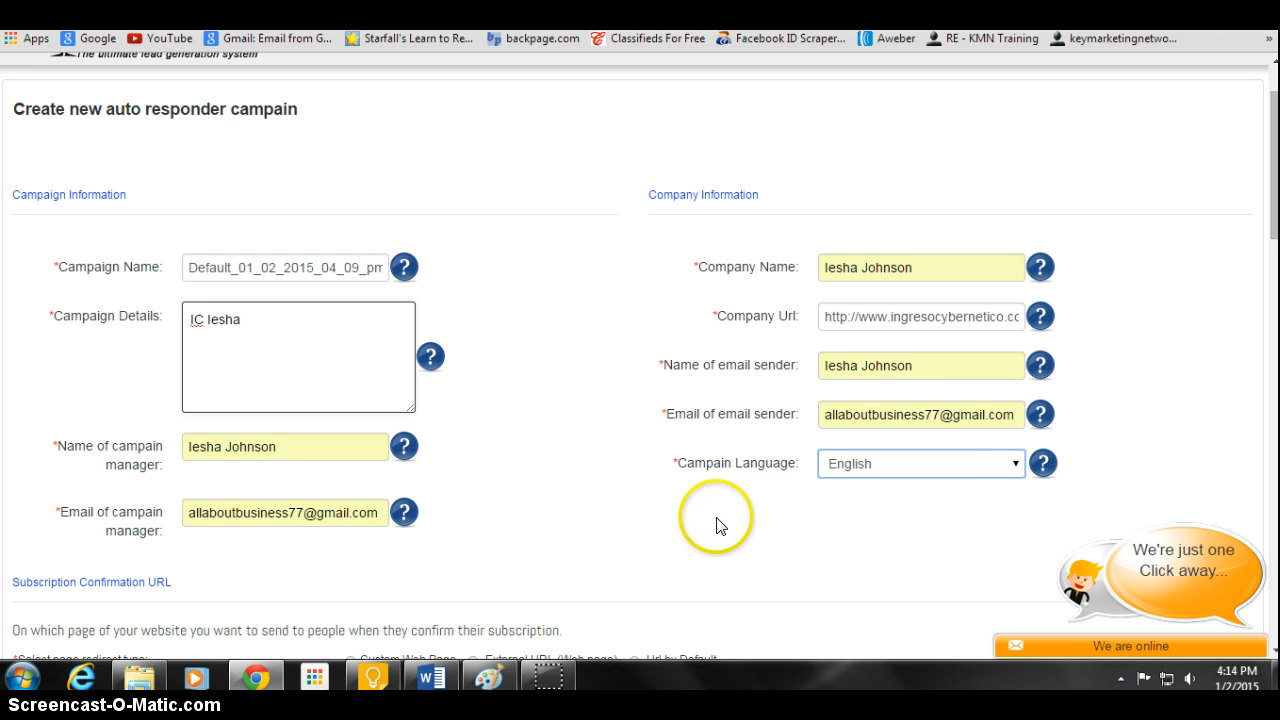
{"action": "left_click", "coordinate": [1014, 465]}
{"action": "left_click", "coordinate": [1014, 463]}
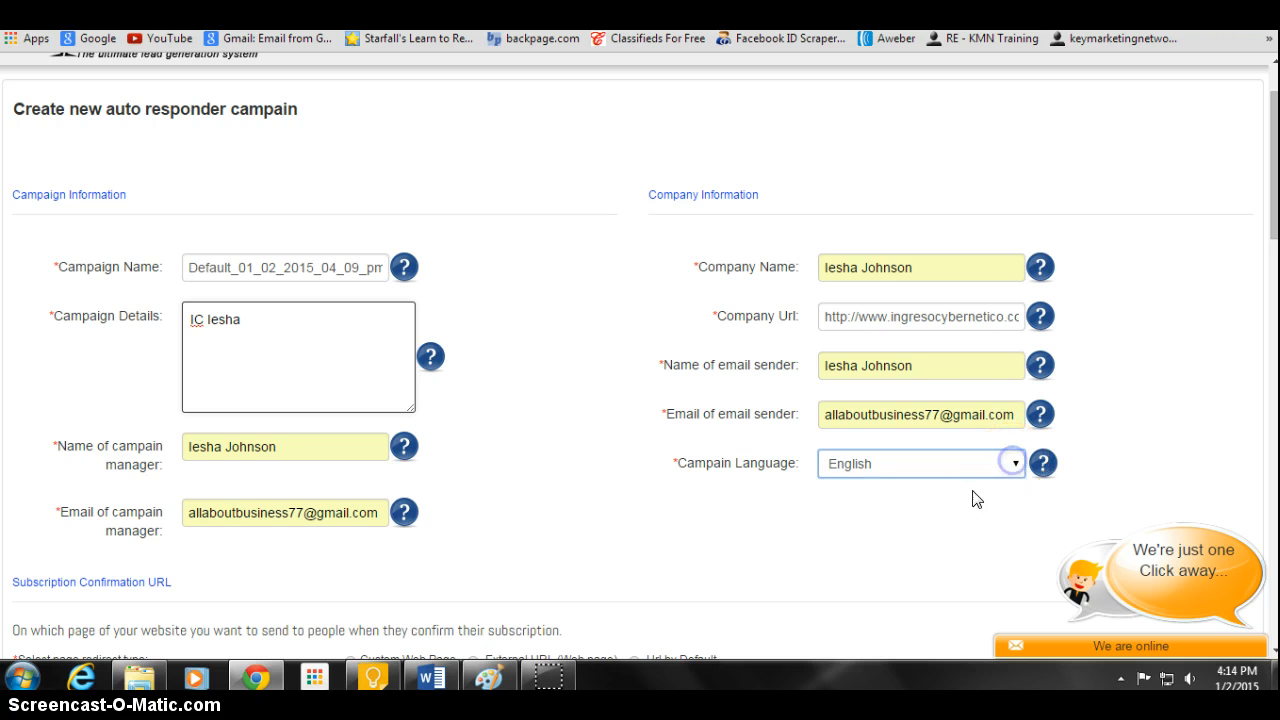
{"action": "scroll", "coordinate": [675, 497], "scroll_direction": "down", "scroll_amount": 2}
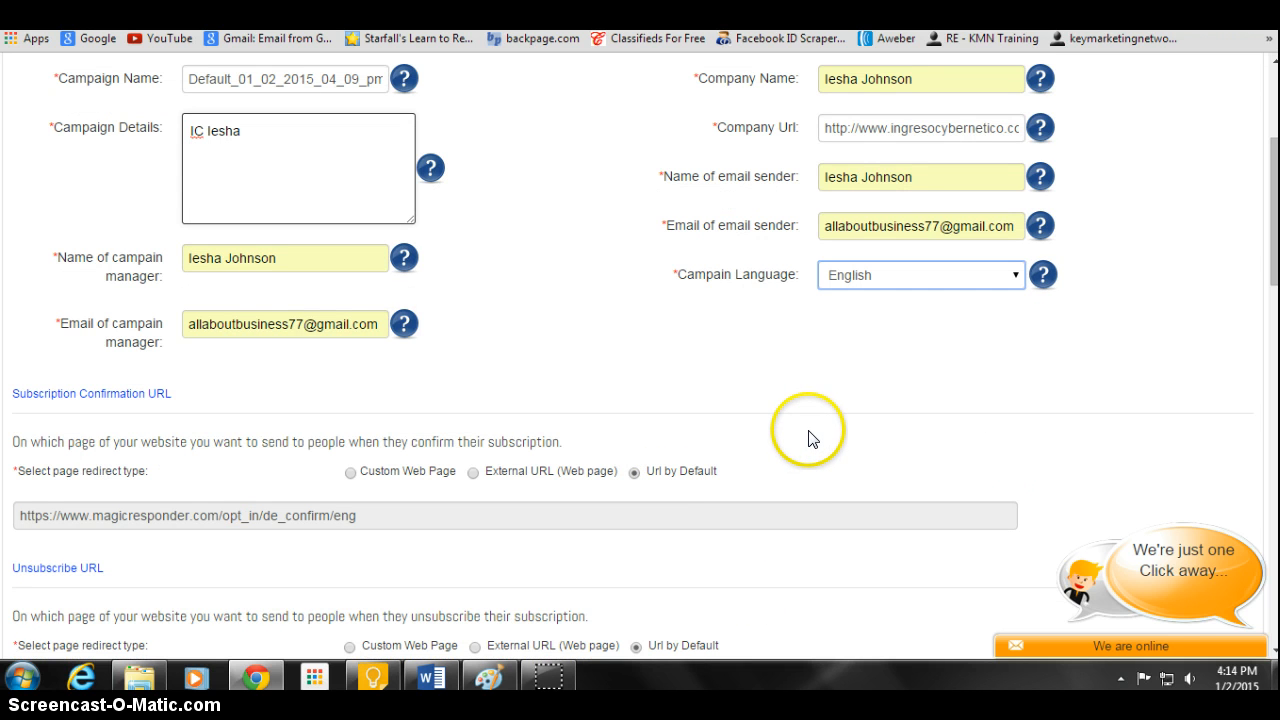
{"action": "scroll", "coordinate": [807, 431], "scroll_direction": "down", "scroll_amount": 2}
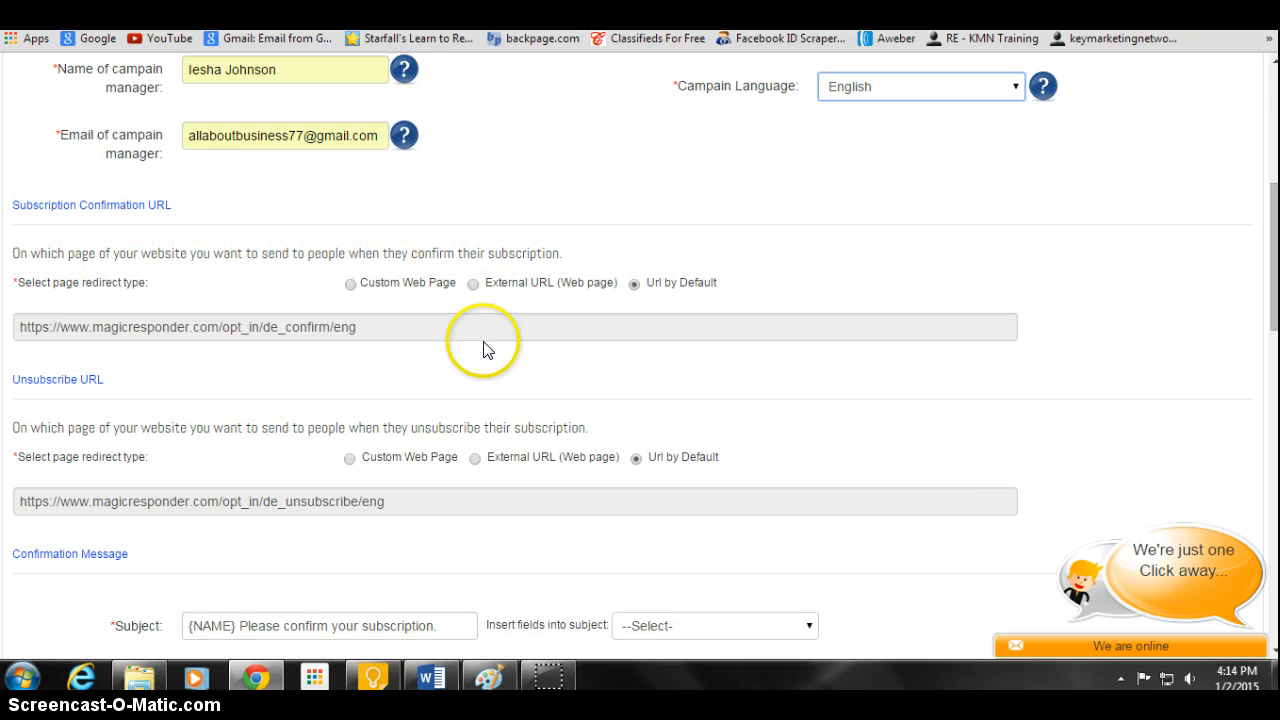
{"action": "scroll", "coordinate": [635, 250], "scroll_direction": "down", "scroll_amount": 1}
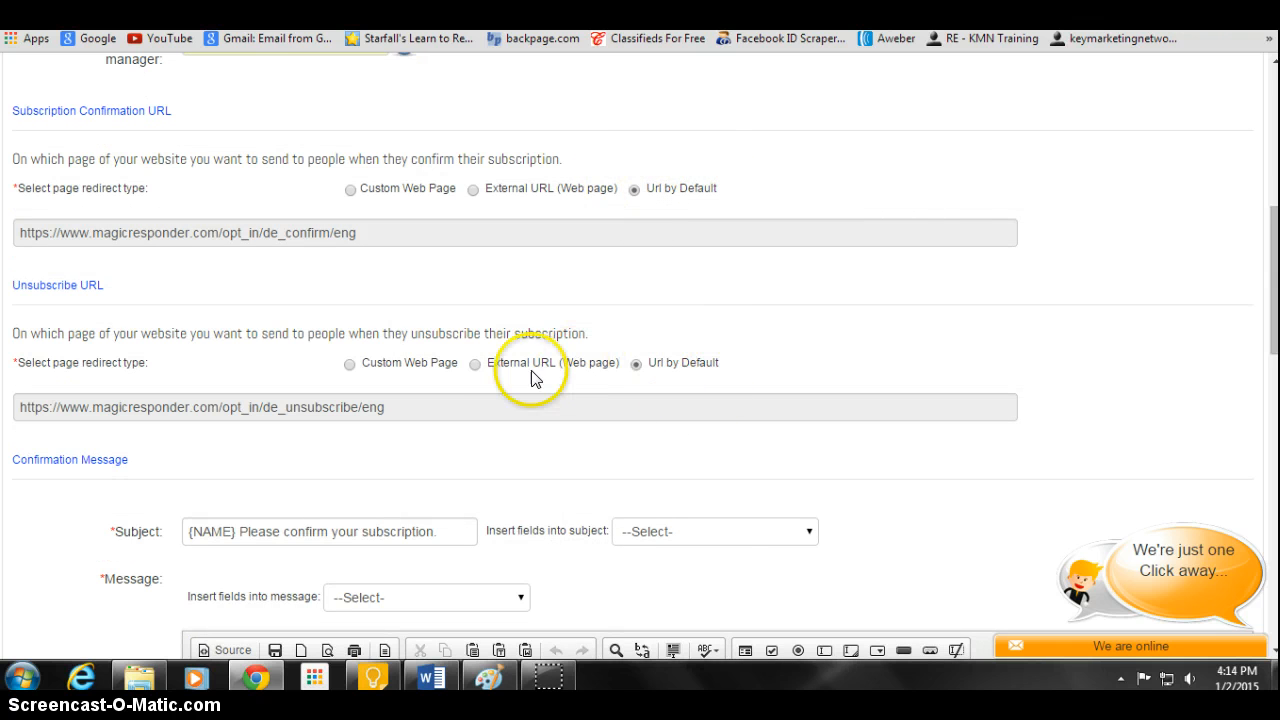
- Write the email signature with name, email, phone and quote lines, and disable double opt-in
{"action": "scroll", "coordinate": [560, 395], "scroll_direction": "down", "scroll_amount": 1}
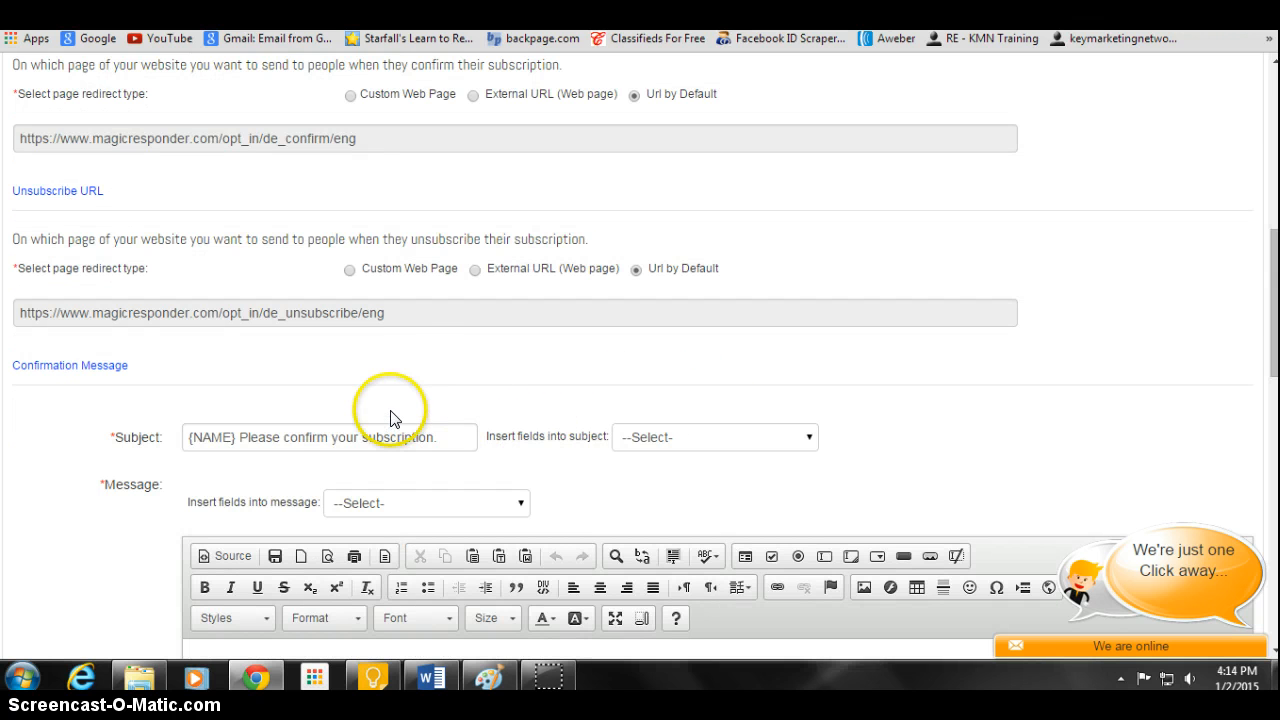
{"action": "scroll", "coordinate": [533, 420], "scroll_direction": "down", "scroll_amount": 1}
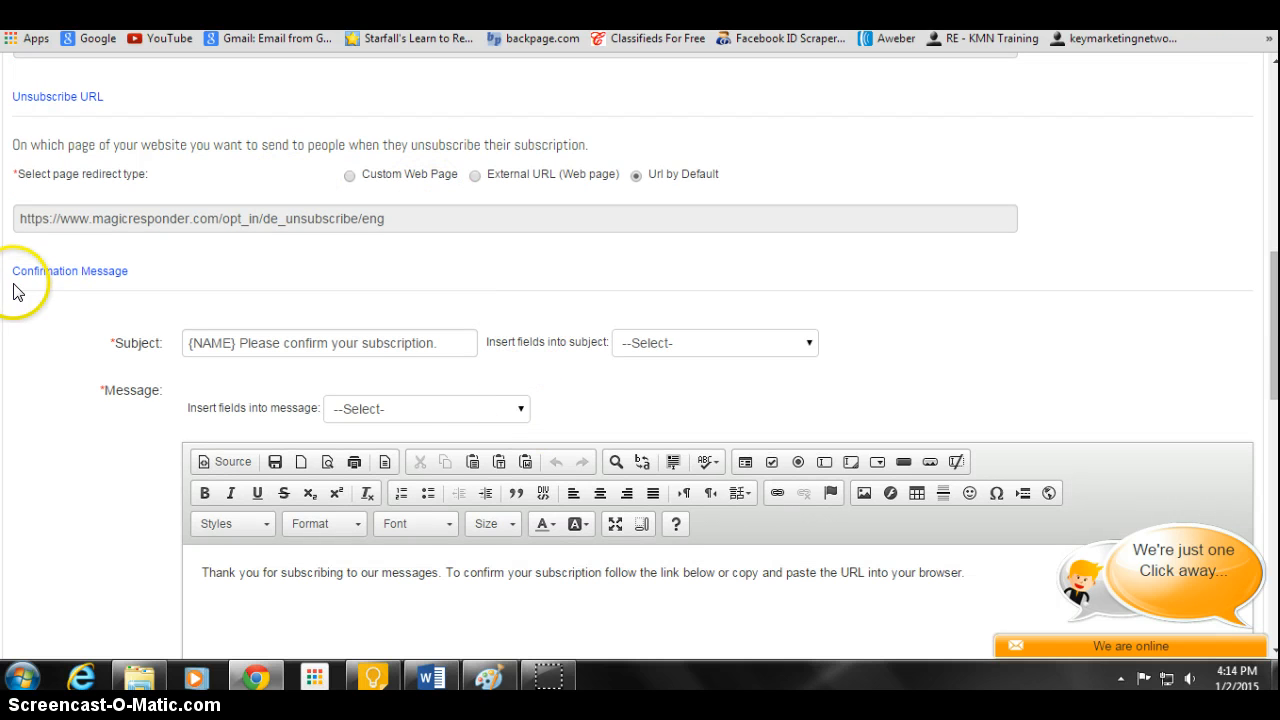
{"action": "scroll", "coordinate": [367, 340], "scroll_direction": "down", "scroll_amount": 3}
{"action": "scroll", "coordinate": [366, 343], "scroll_direction": "down", "scroll_amount": 4}
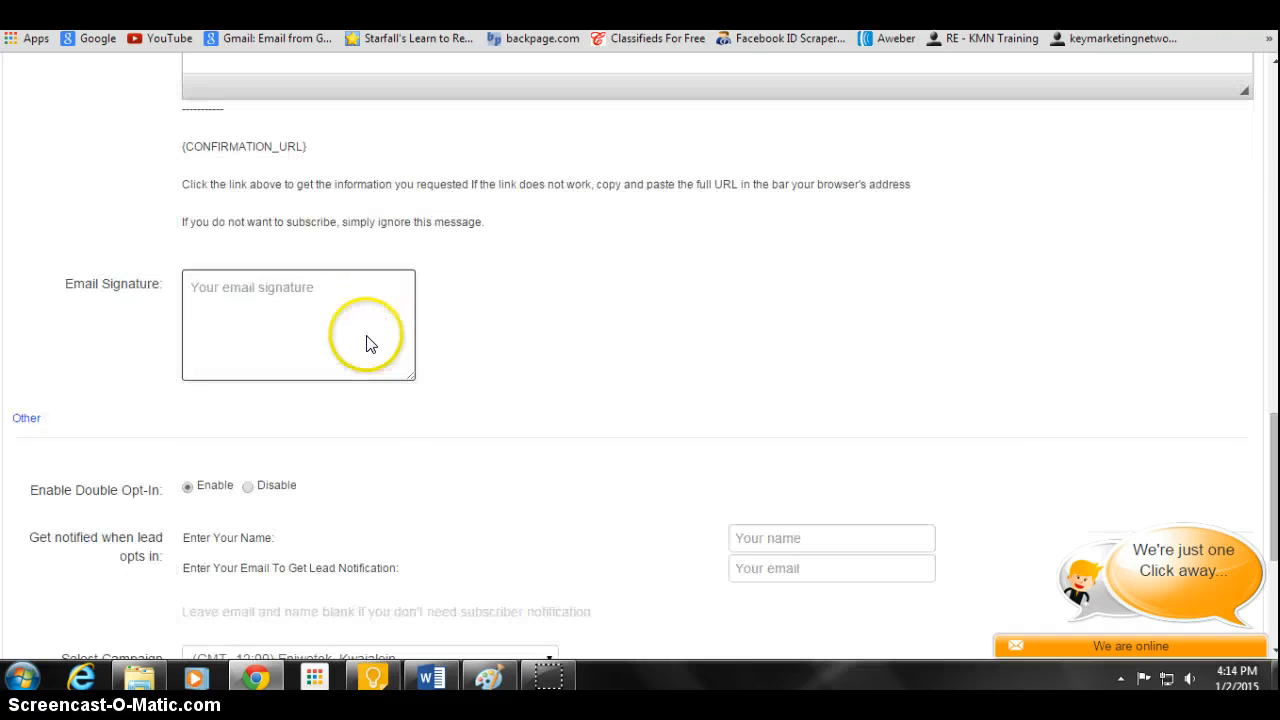
{"action": "left_click", "coordinate": [249, 293]}
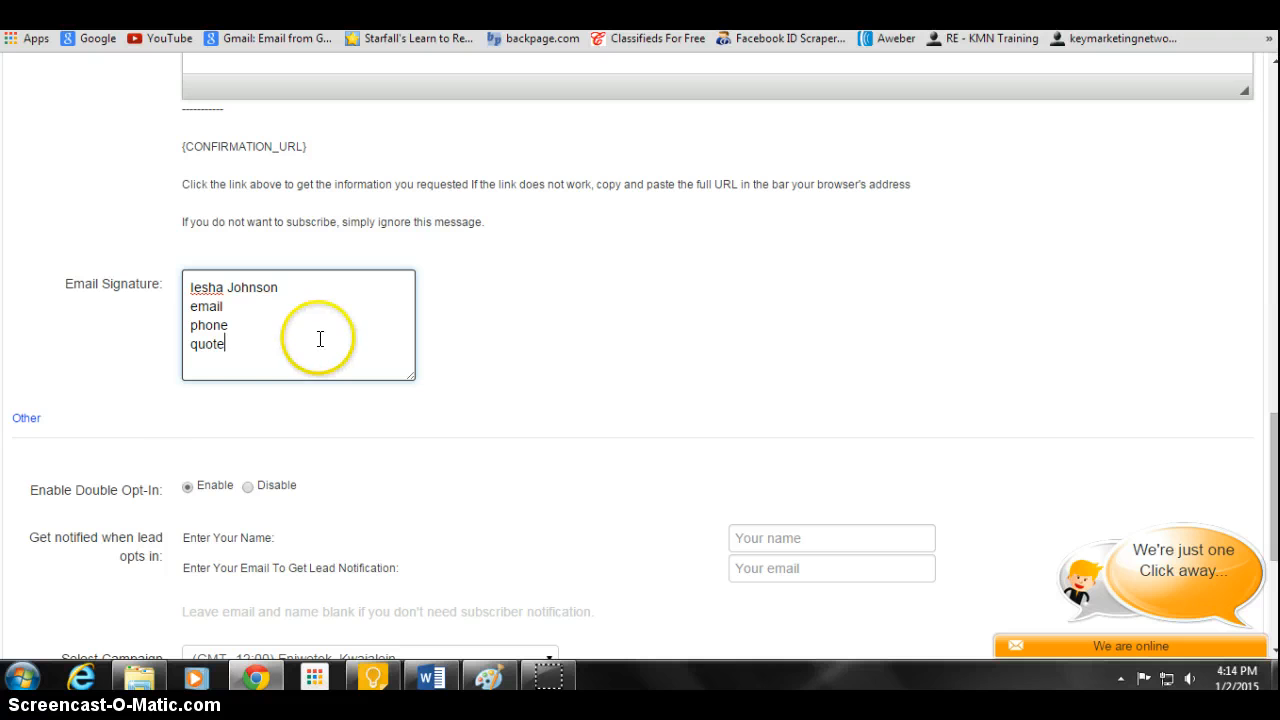
{"action": "scroll", "coordinate": [331, 371], "scroll_direction": "down", "scroll_amount": 2}
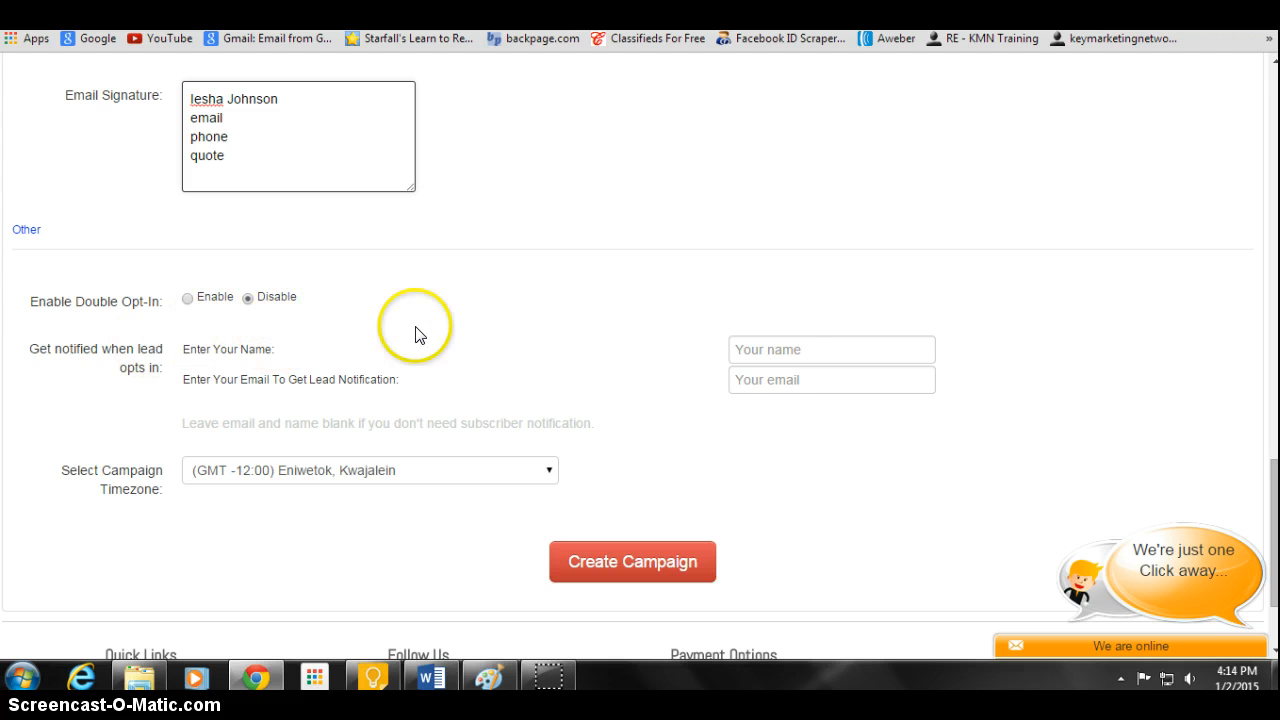
- Autofill the notification name and e-mail, choose (GMT -6:00) Central Time, and create the campaign
{"action": "left_click", "coordinate": [785, 348]}
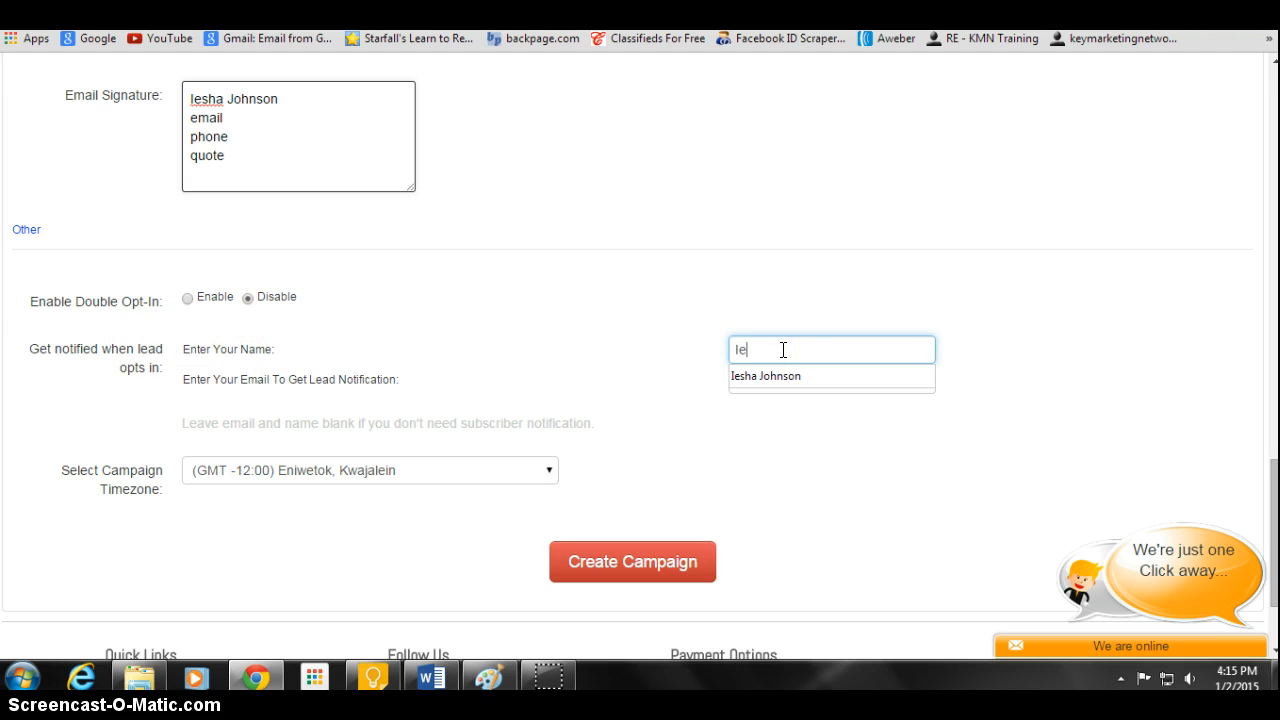
{"action": "left_click", "coordinate": [797, 380]}
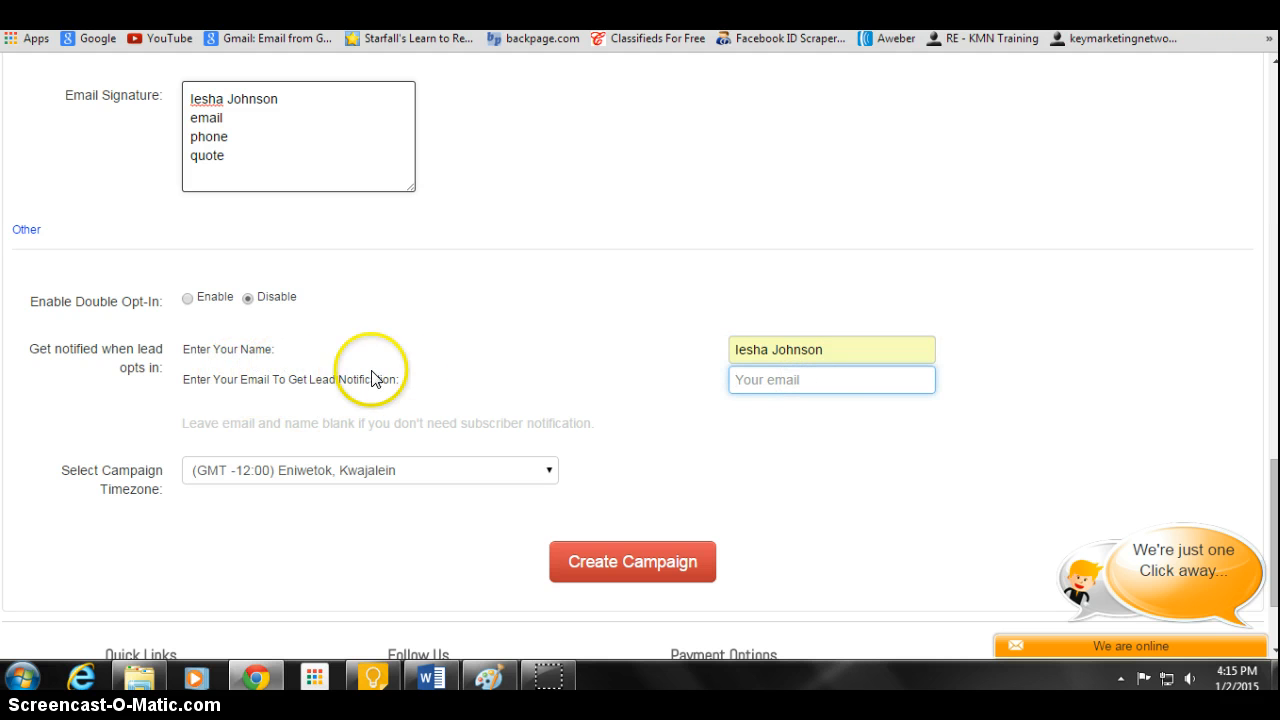
{"action": "type", "text": "al"}
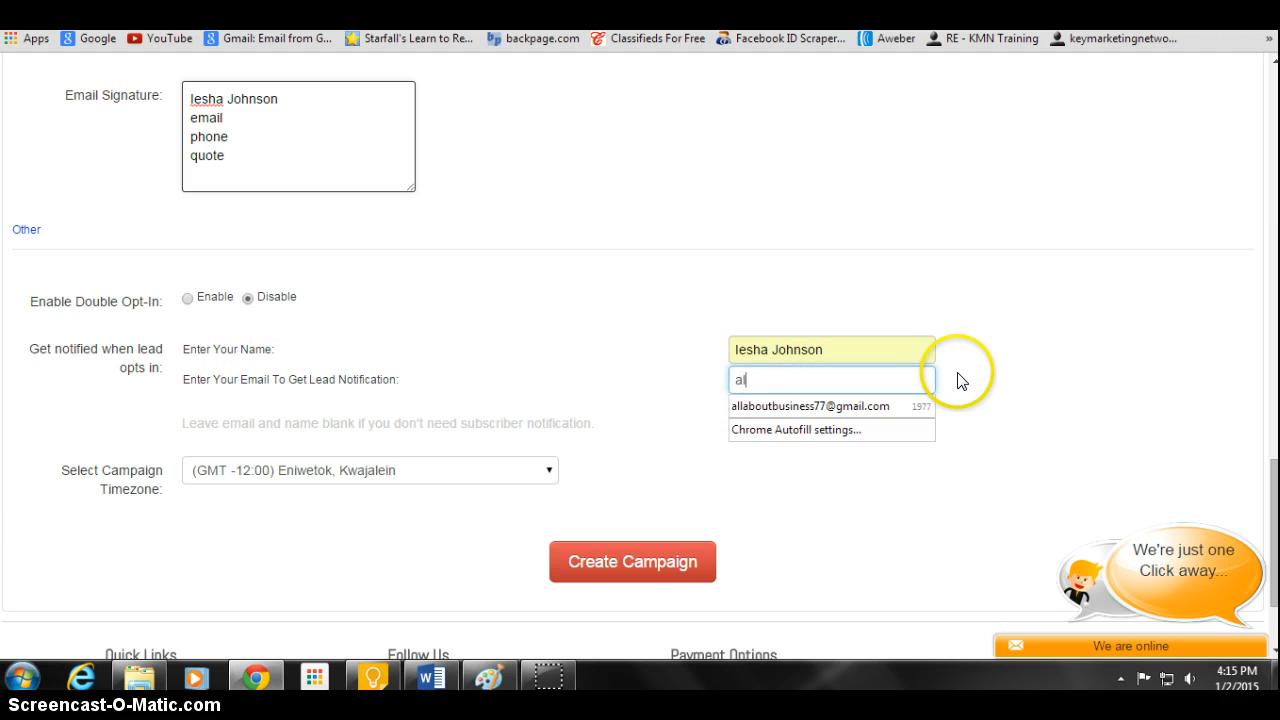
{"action": "left_click", "coordinate": [861, 408]}
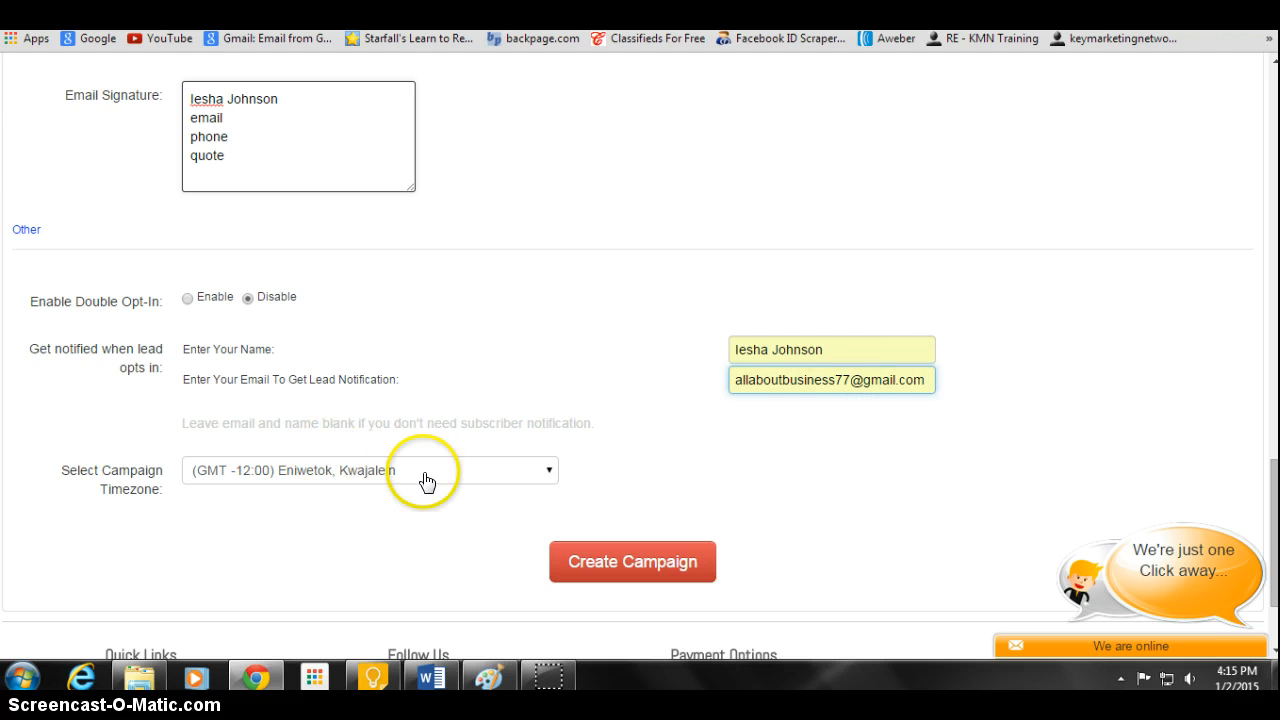
{"action": "scroll", "coordinate": [170, 470], "scroll_direction": "down", "scroll_amount": 1}
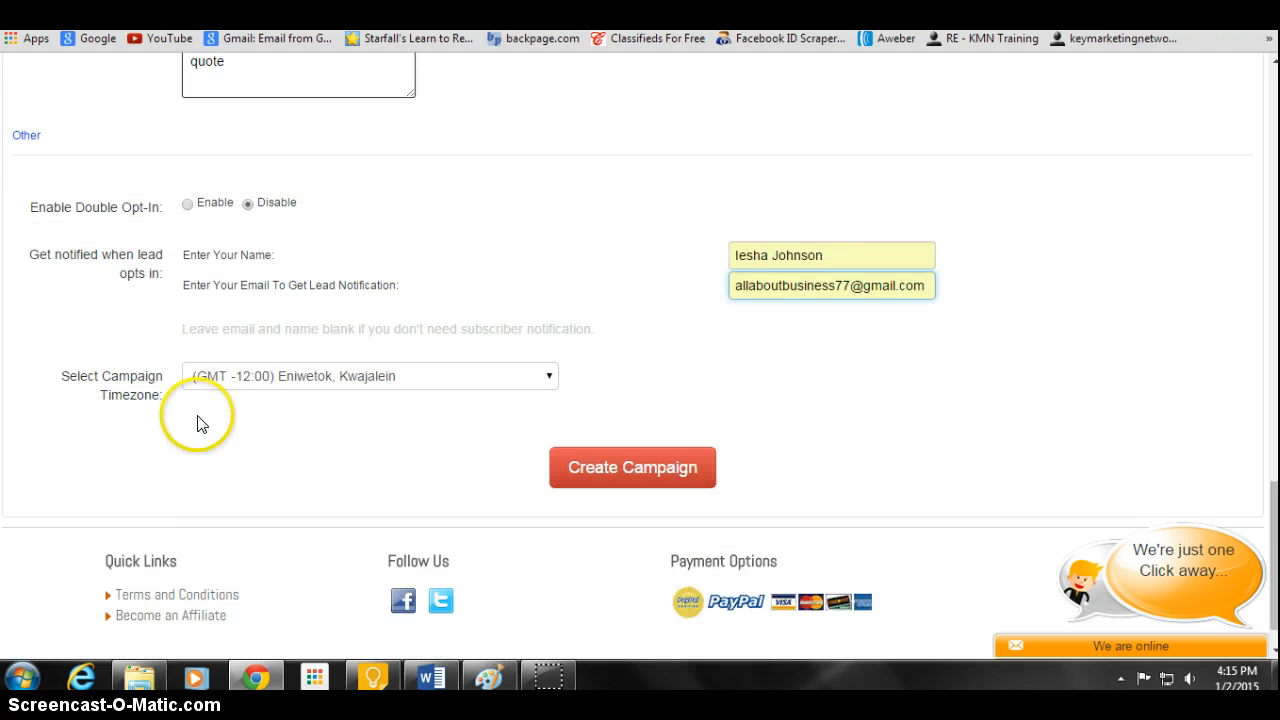
{"action": "left_click", "coordinate": [549, 383]}
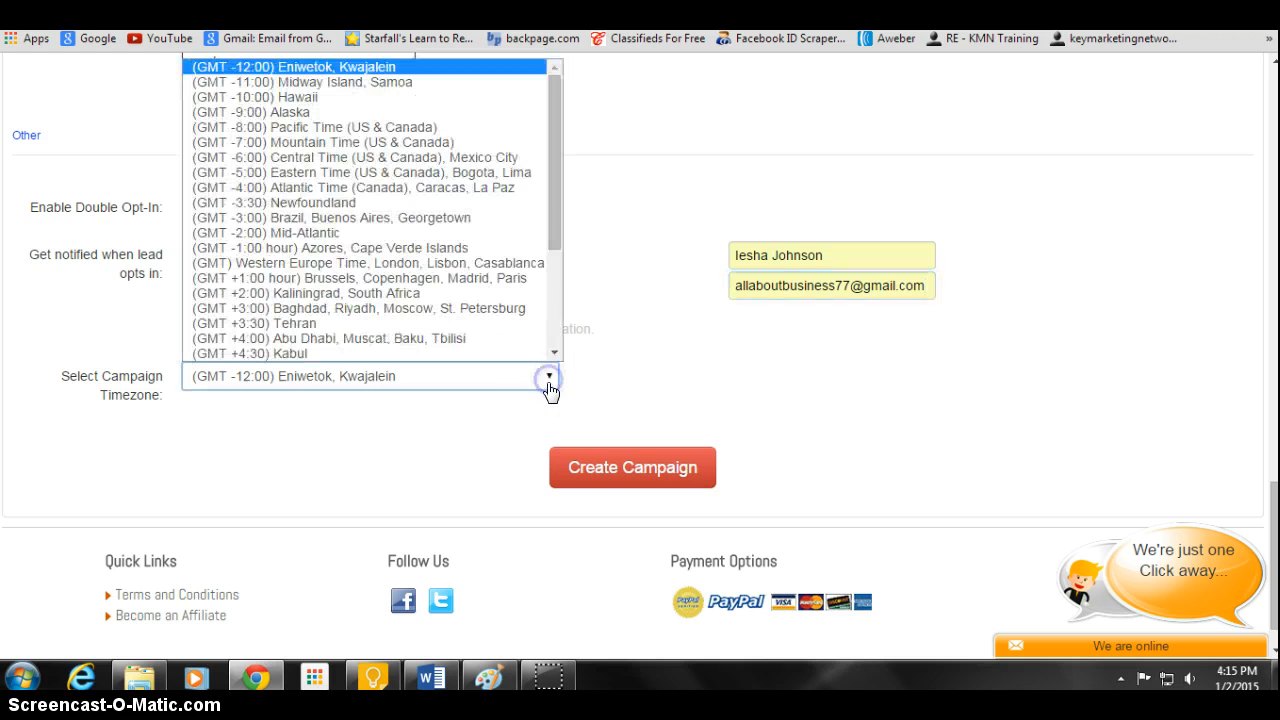
{"action": "left_click", "coordinate": [488, 157]}
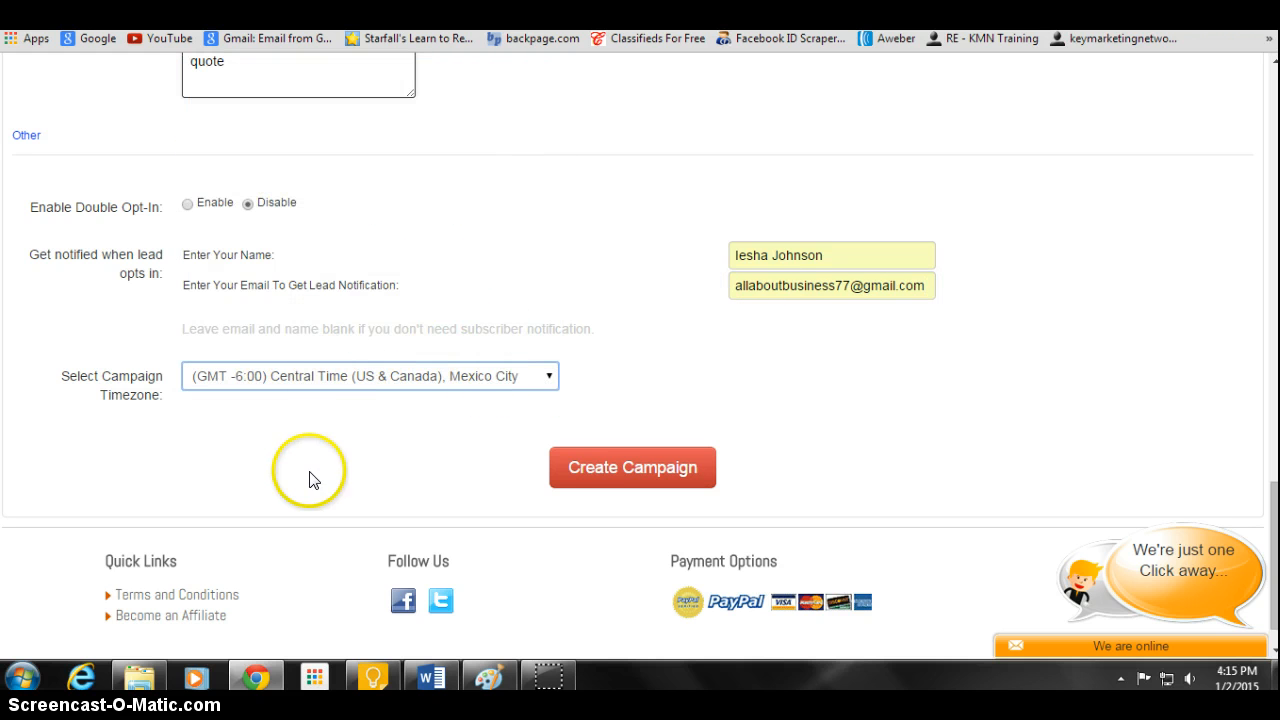
{"action": "left_click", "coordinate": [607, 470]}
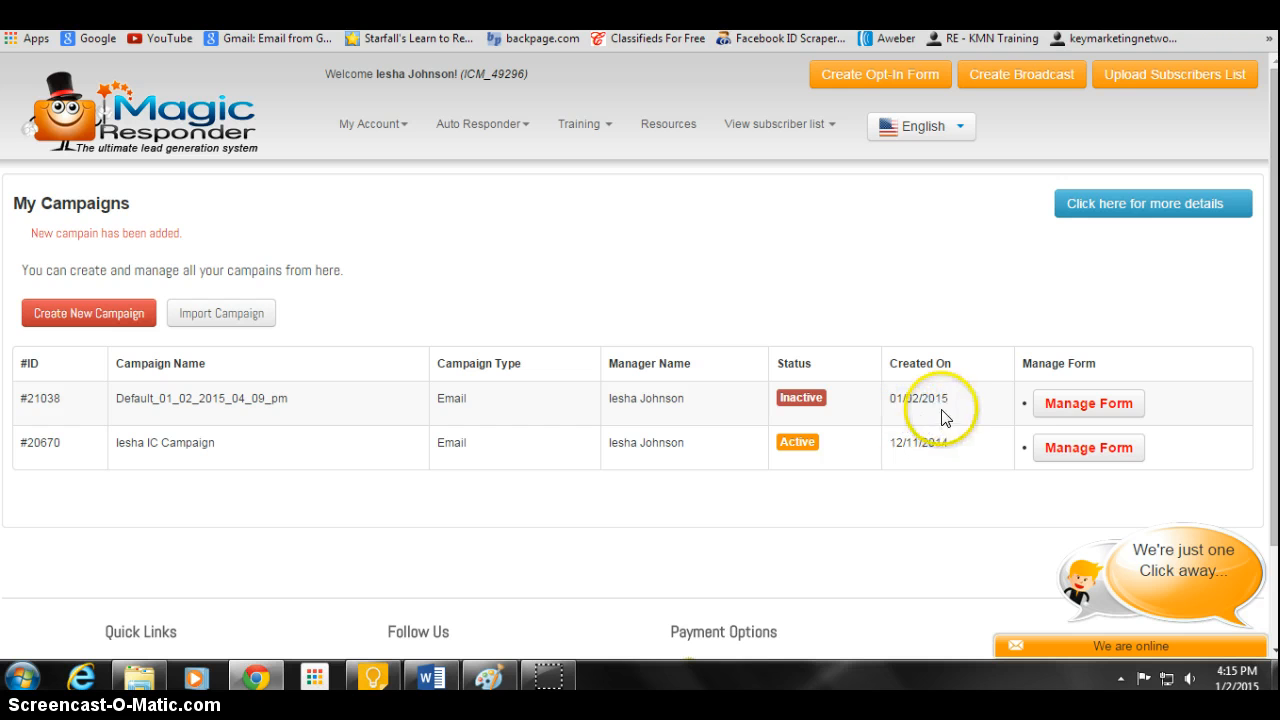
- Activate the new Default_01_02_2015_04_09_pm campaign from its actions menu
{"action": "left_click", "coordinate": [1076, 404]}
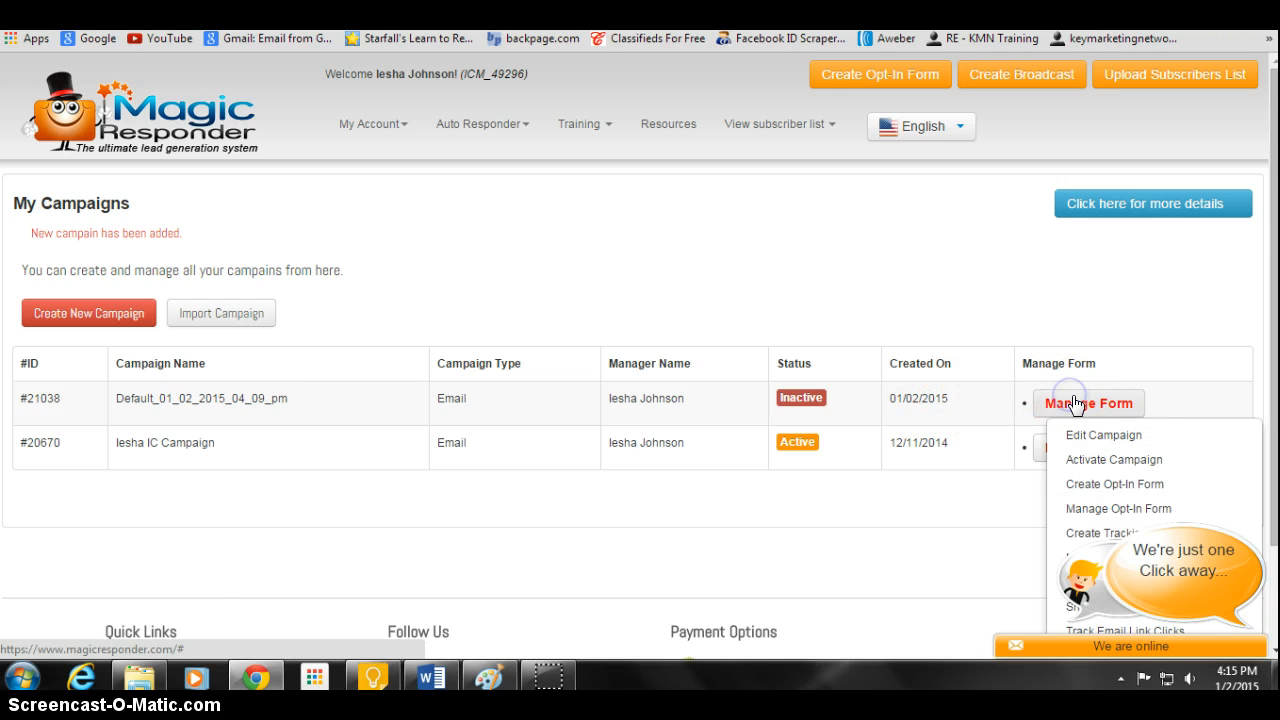
{"action": "scroll", "coordinate": [1072, 403], "scroll_direction": "down", "scroll_amount": 1}
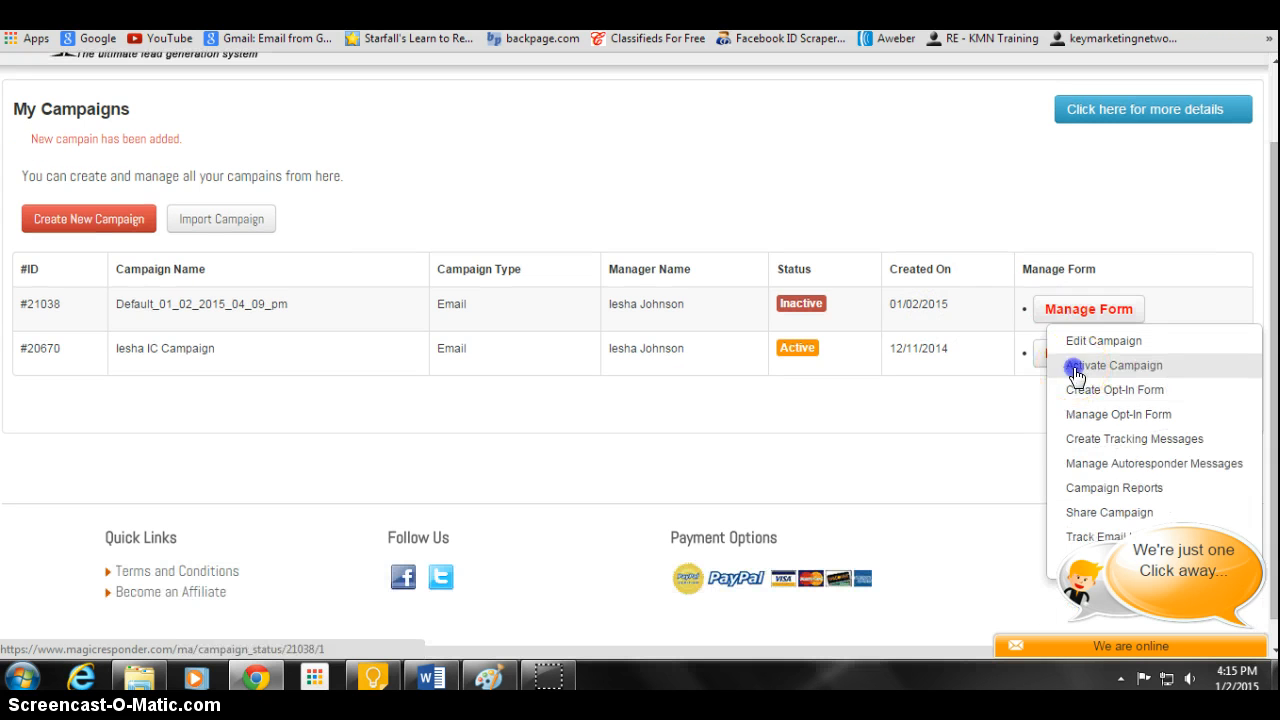
{"action": "left_click", "coordinate": [1076, 368]}
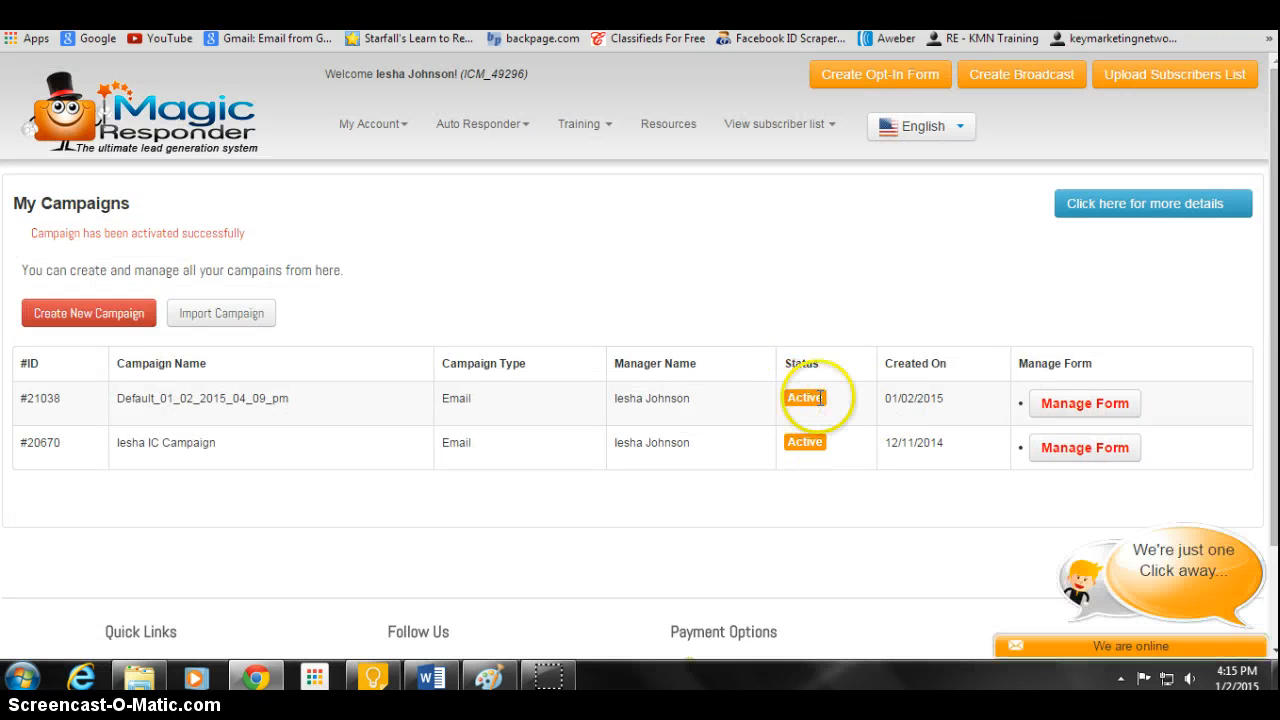
{"action": "scroll", "coordinate": [674, 480], "scroll_direction": "down", "scroll_amount": 1}
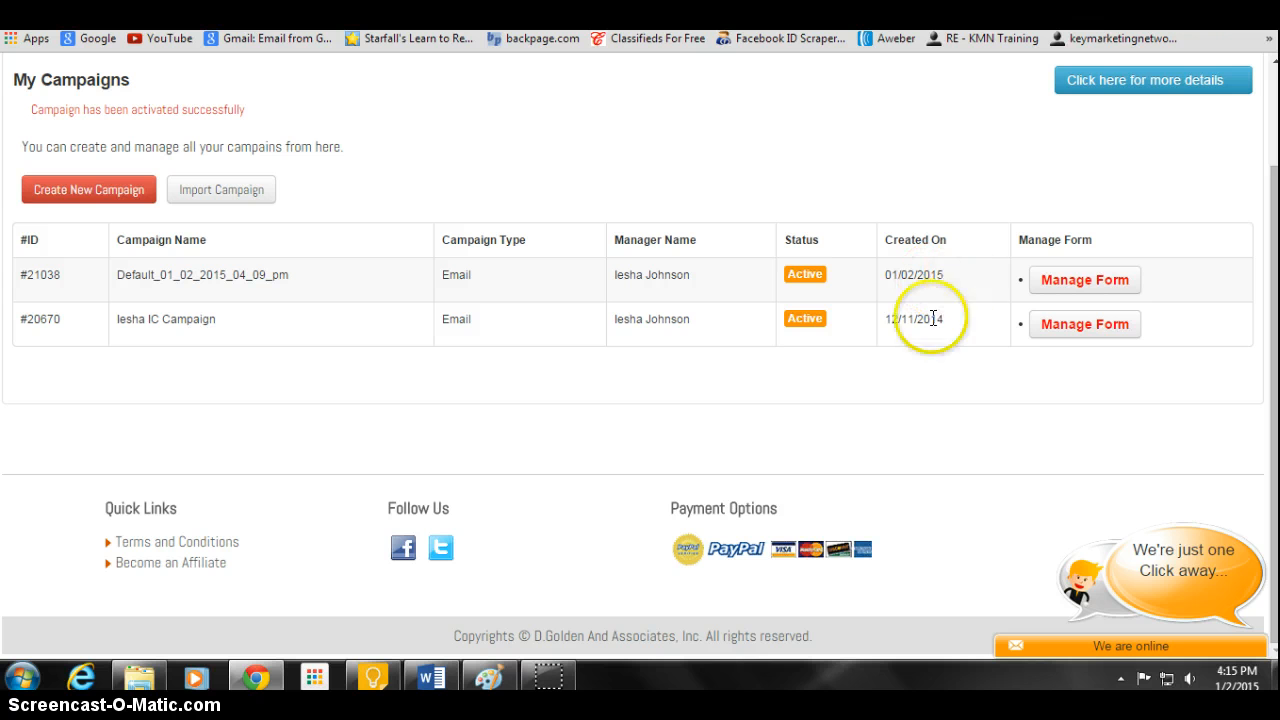
{"action": "scroll", "coordinate": [760, 345], "scroll_direction": "up", "scroll_amount": 1}
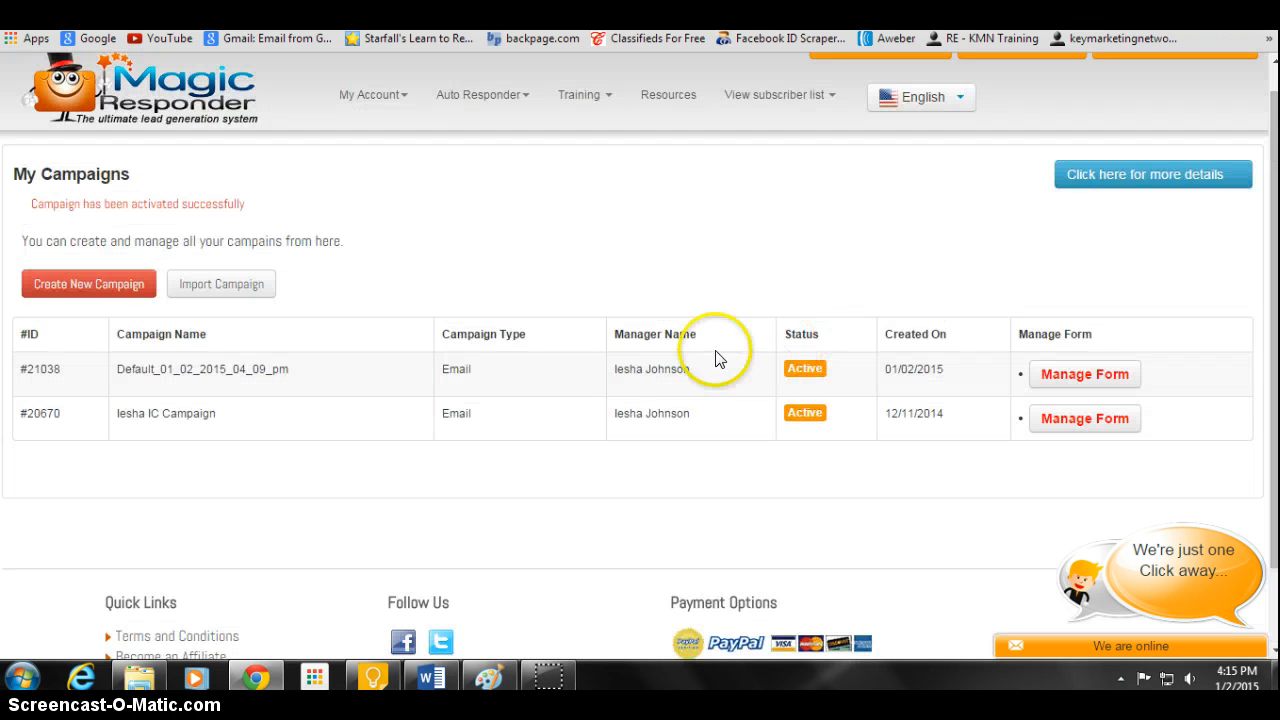
- Choose Manage Form > Create Opt-In Form on the first campaign row
{"action": "left_click", "coordinate": [1087, 376]}
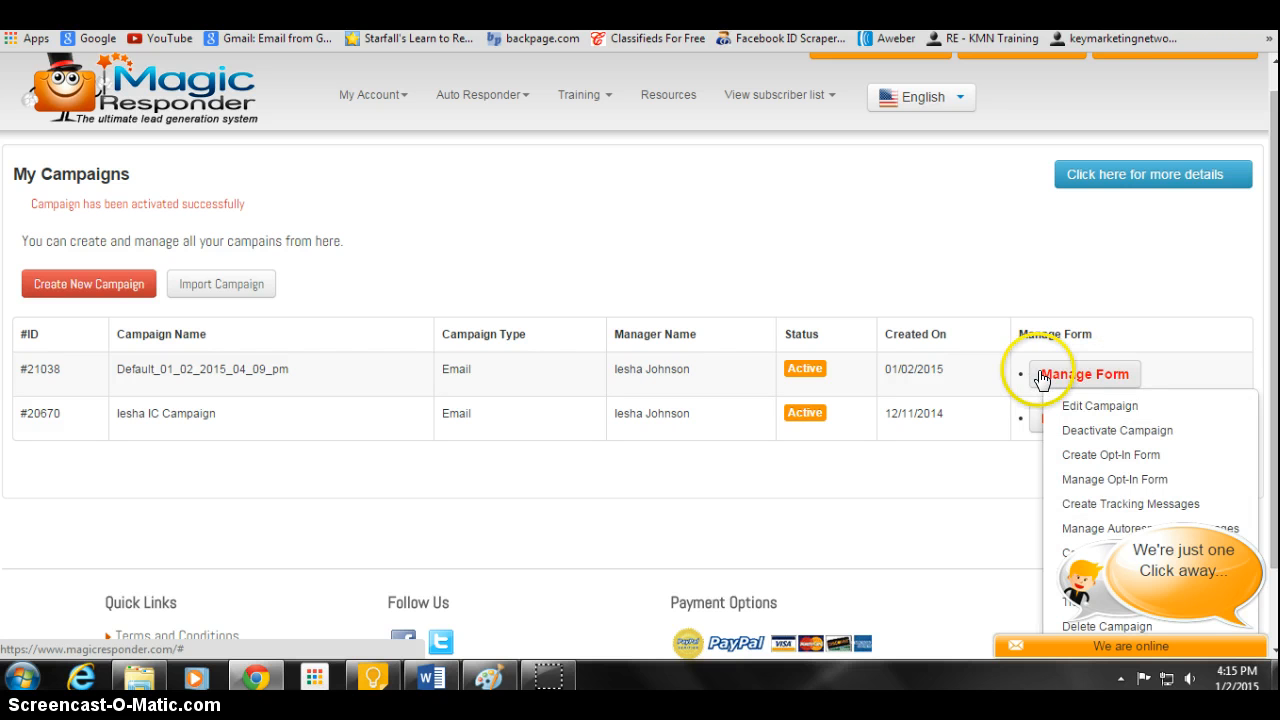
{"action": "scroll", "coordinate": [1040, 378], "scroll_direction": "down", "scroll_amount": 1}
{"action": "left_click", "coordinate": [1110, 362]}
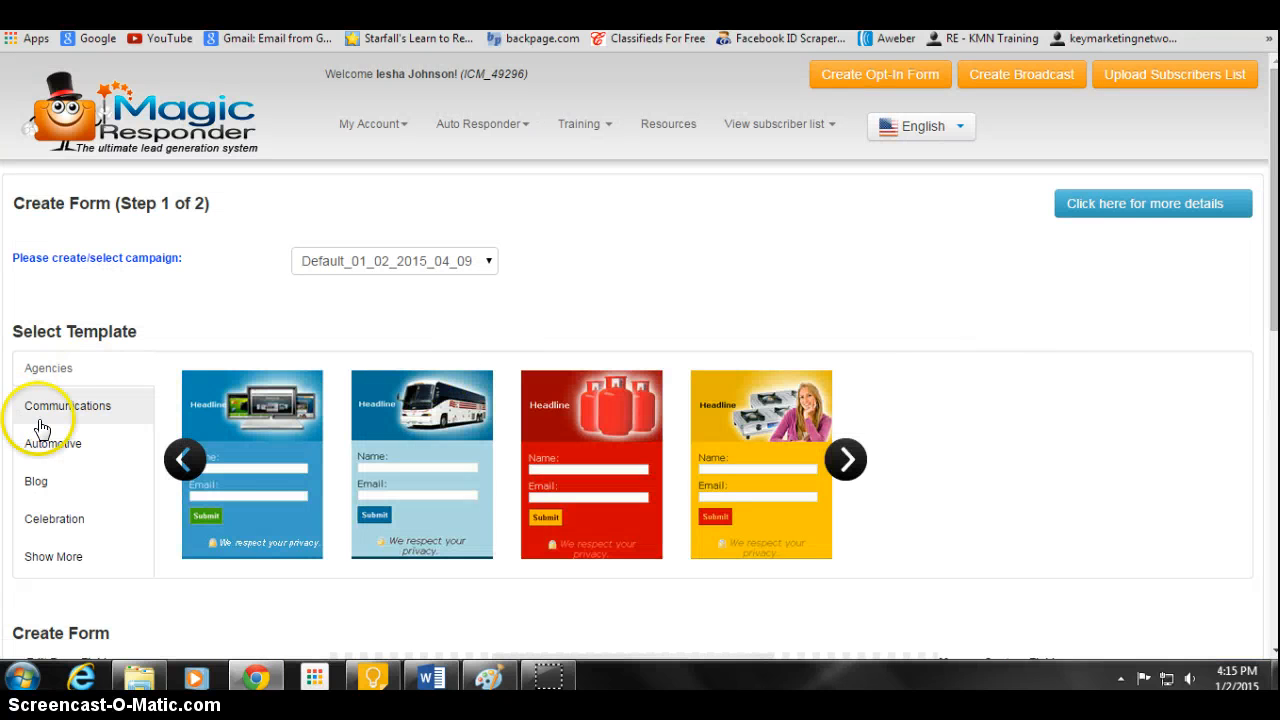
{"action": "scroll", "coordinate": [217, 341], "scroll_direction": "down", "scroll_amount": 1}
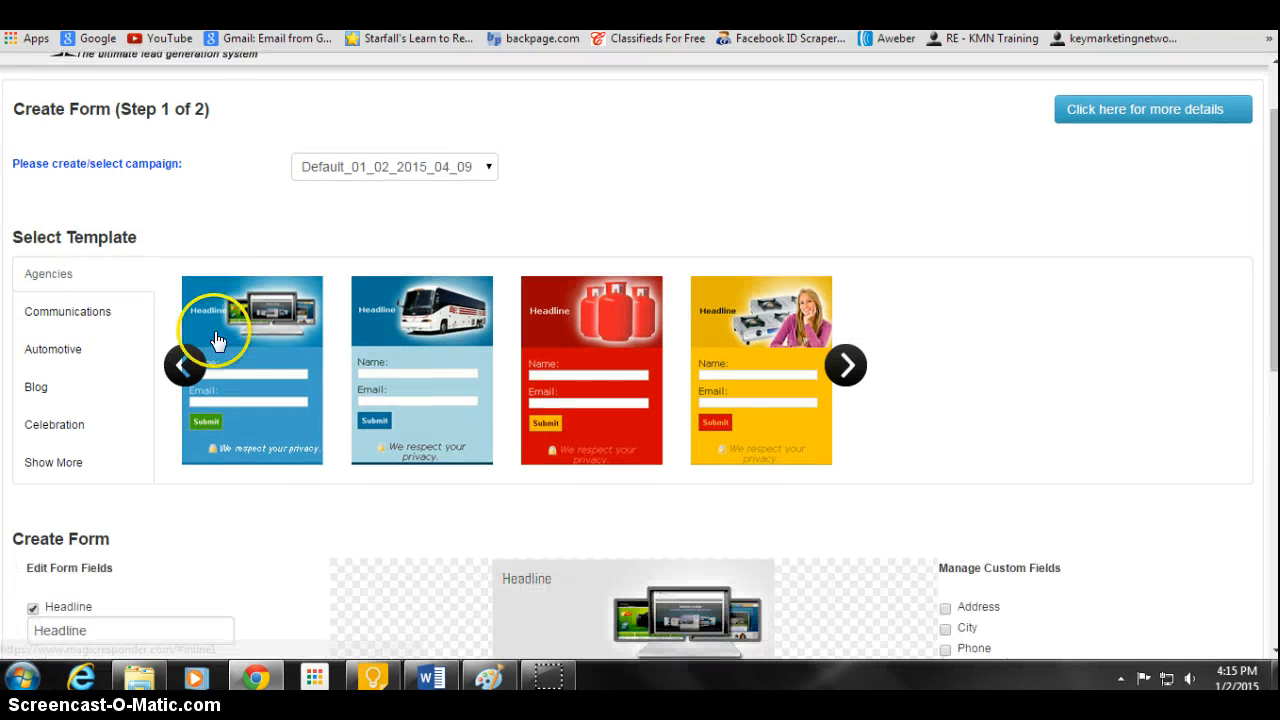
{"action": "scroll", "coordinate": [515, 338], "scroll_direction": "down", "scroll_amount": 1}
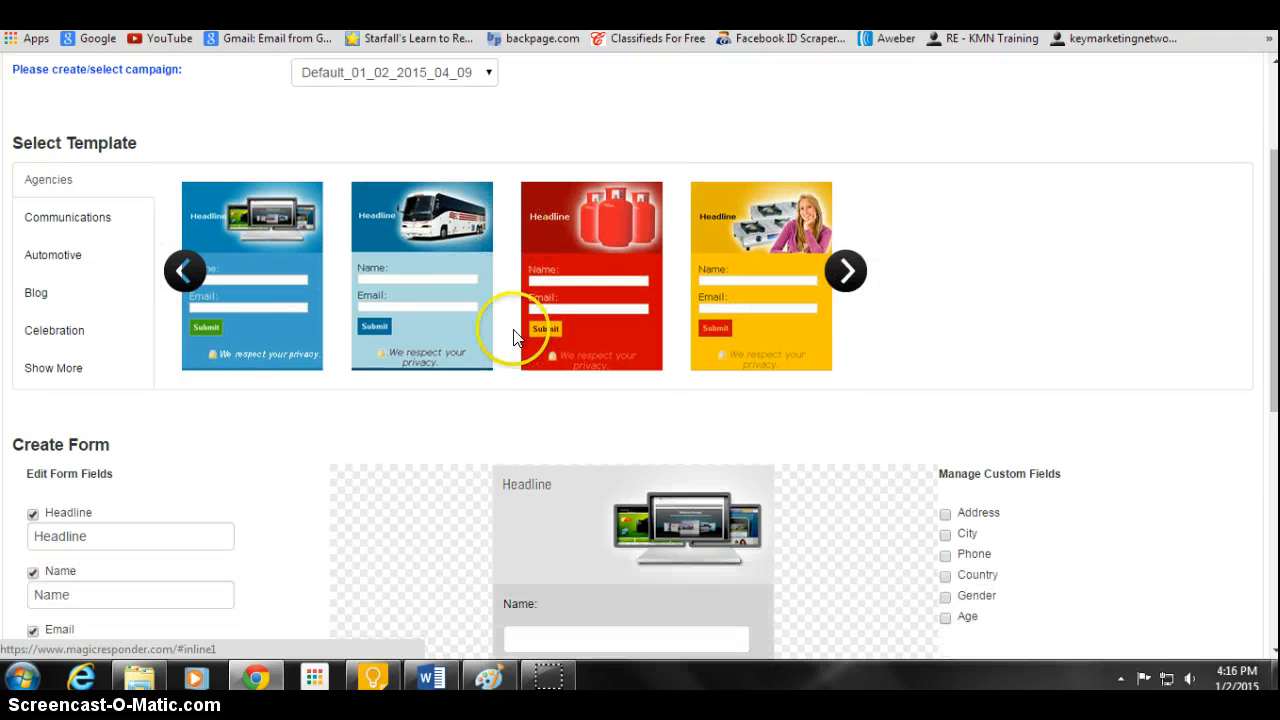
{"action": "left_click", "coordinate": [73, 216]}
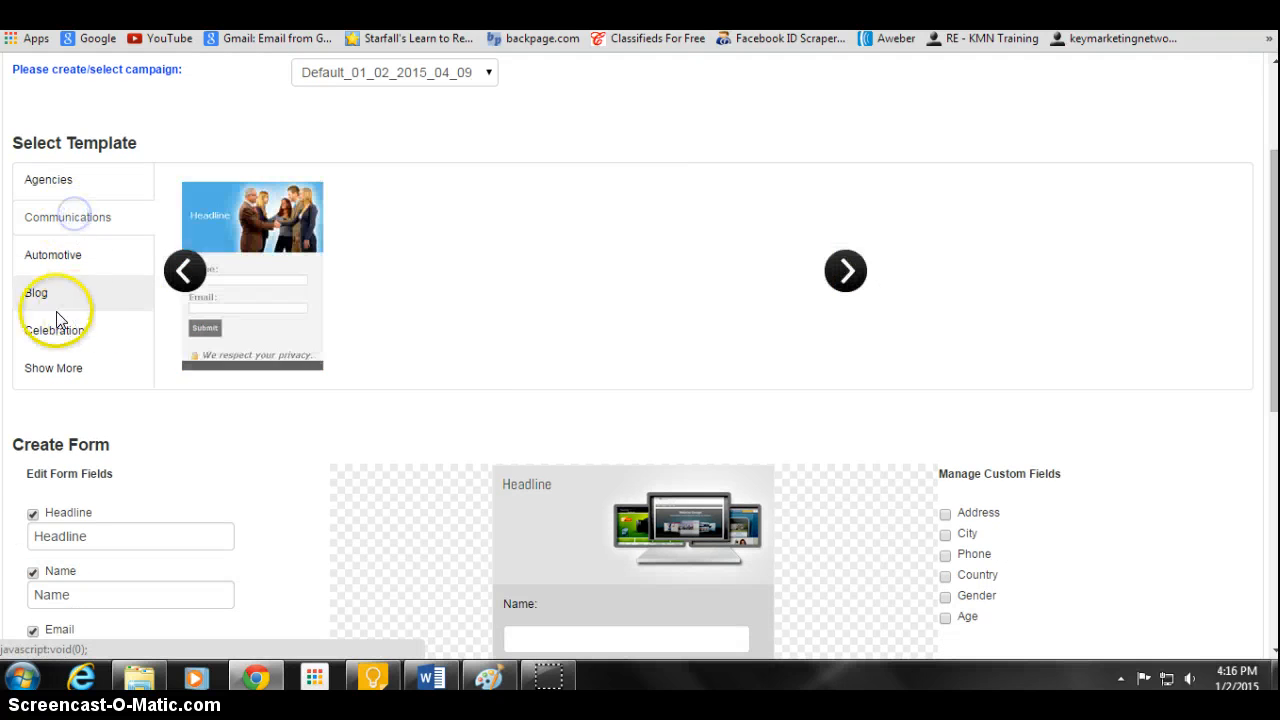
{"action": "left_click", "coordinate": [46, 292]}
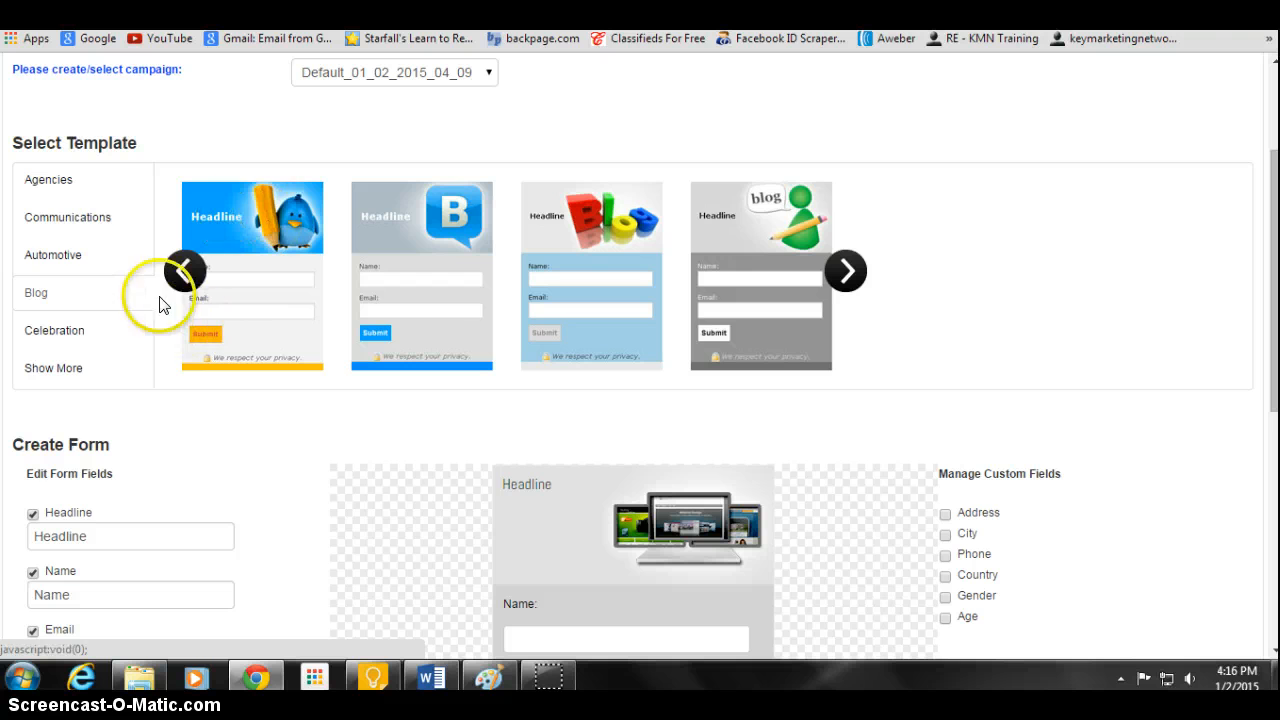
{"action": "left_click", "coordinate": [76, 364]}
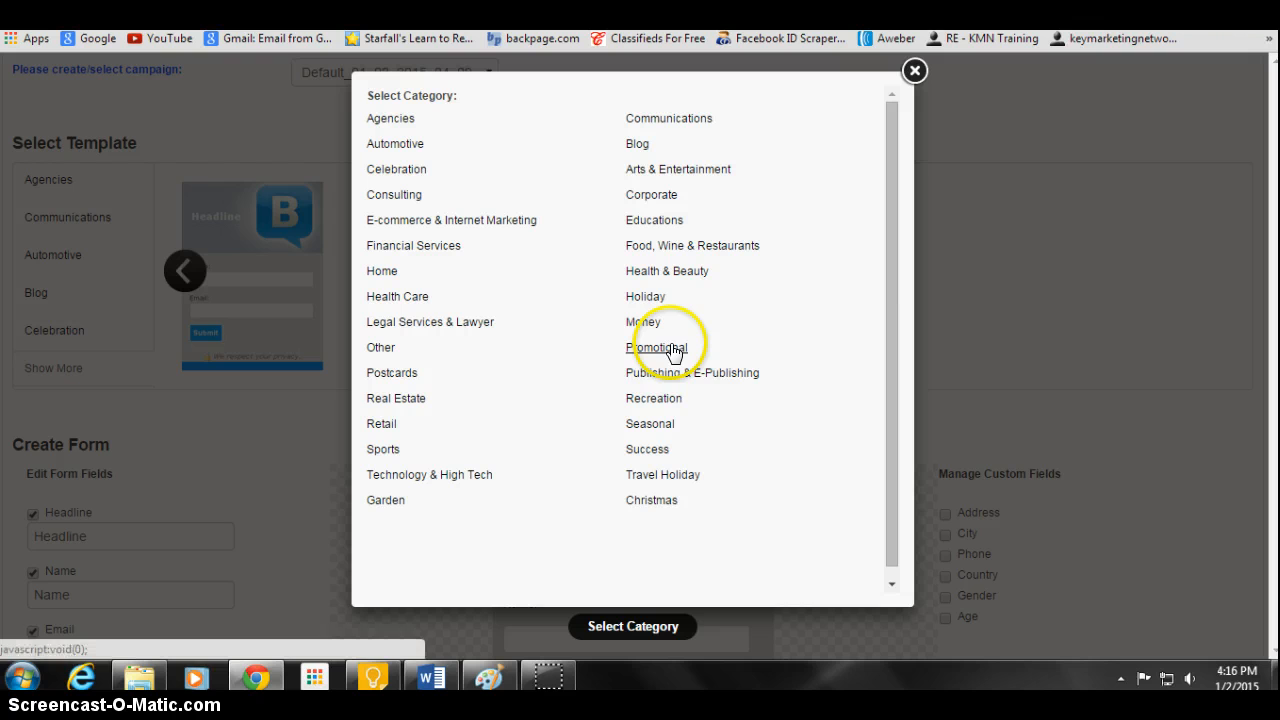
{"action": "left_click", "coordinate": [376, 350]}
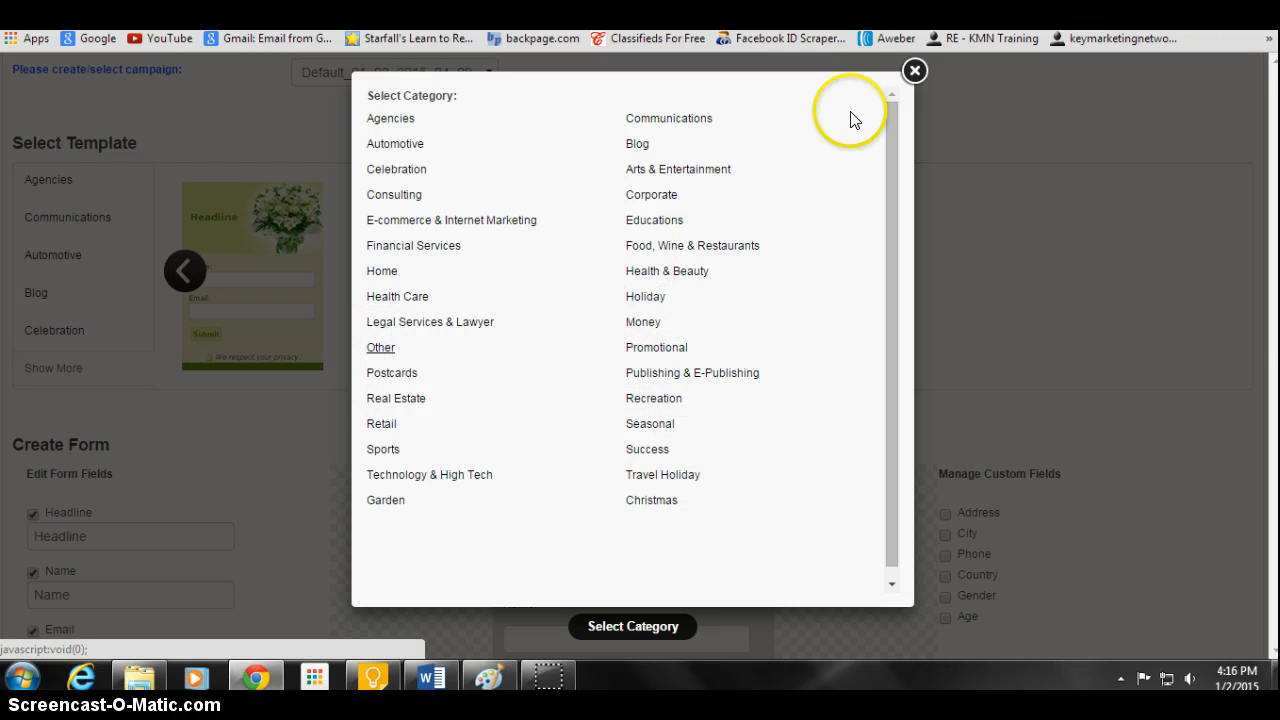
{"action": "left_click", "coordinate": [914, 70]}
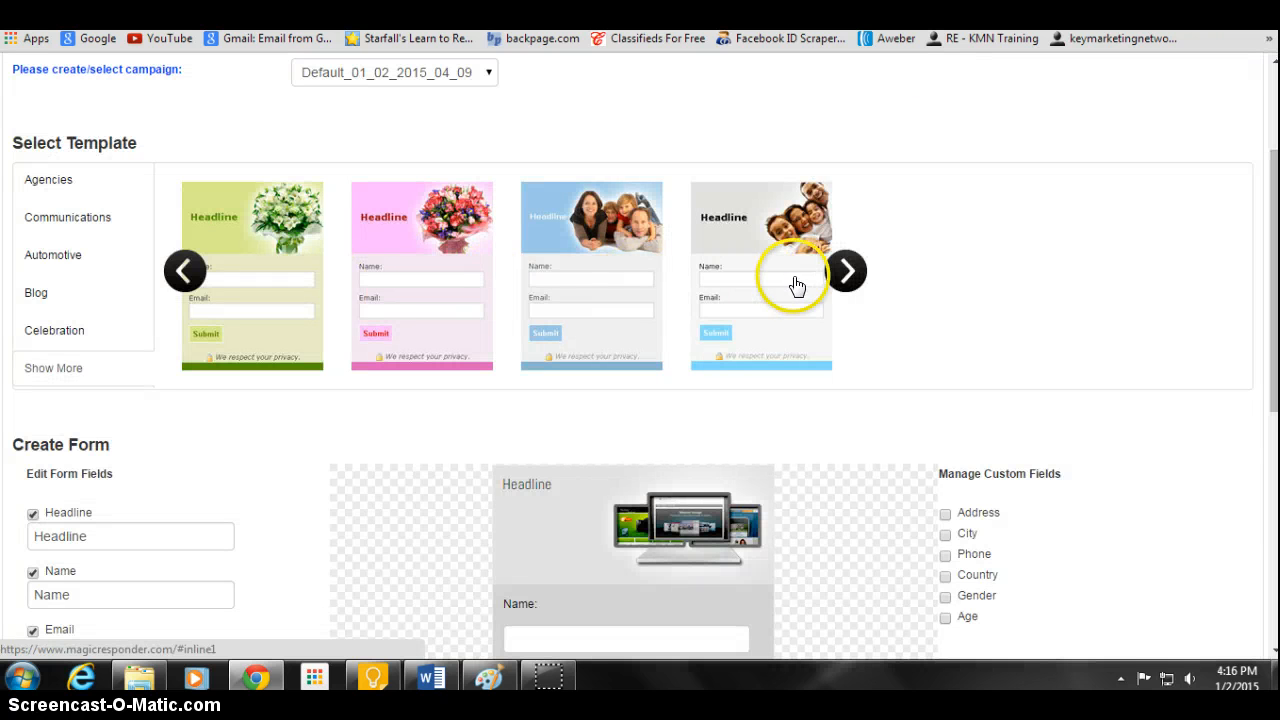
{"action": "left_click", "coordinate": [68, 179]}
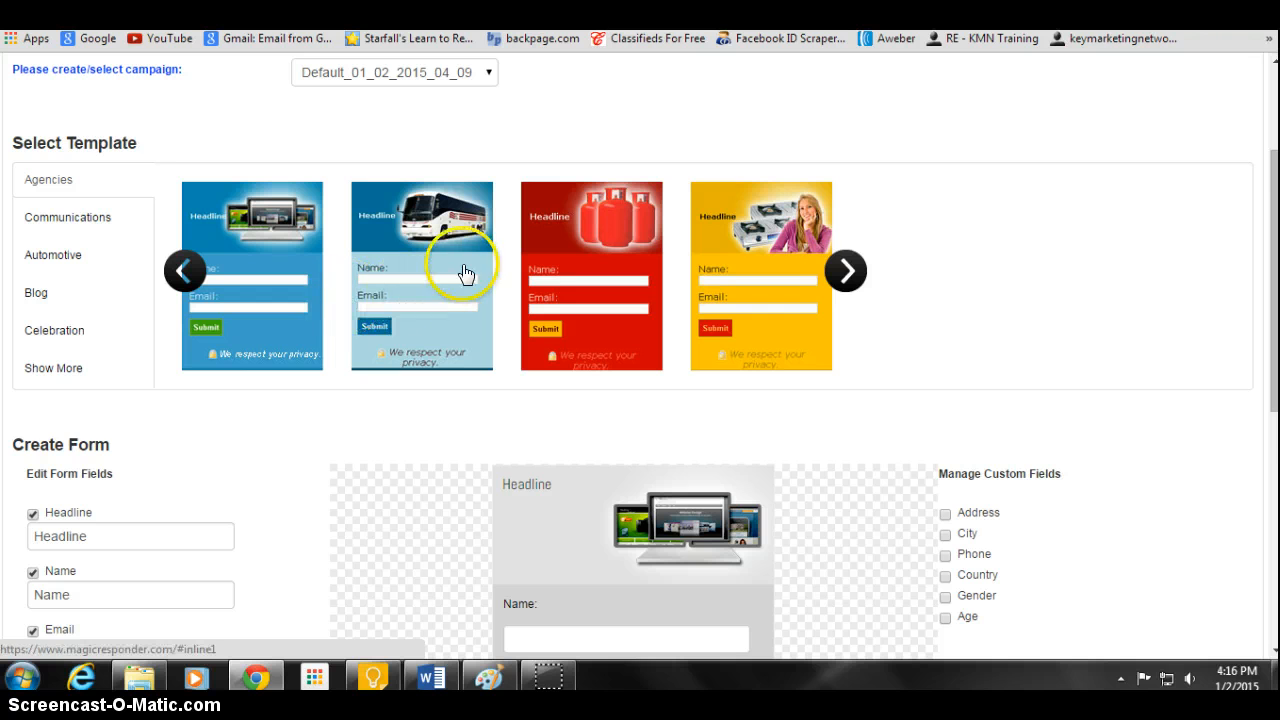
{"action": "scroll", "coordinate": [446, 258], "scroll_direction": "down", "scroll_amount": 1}
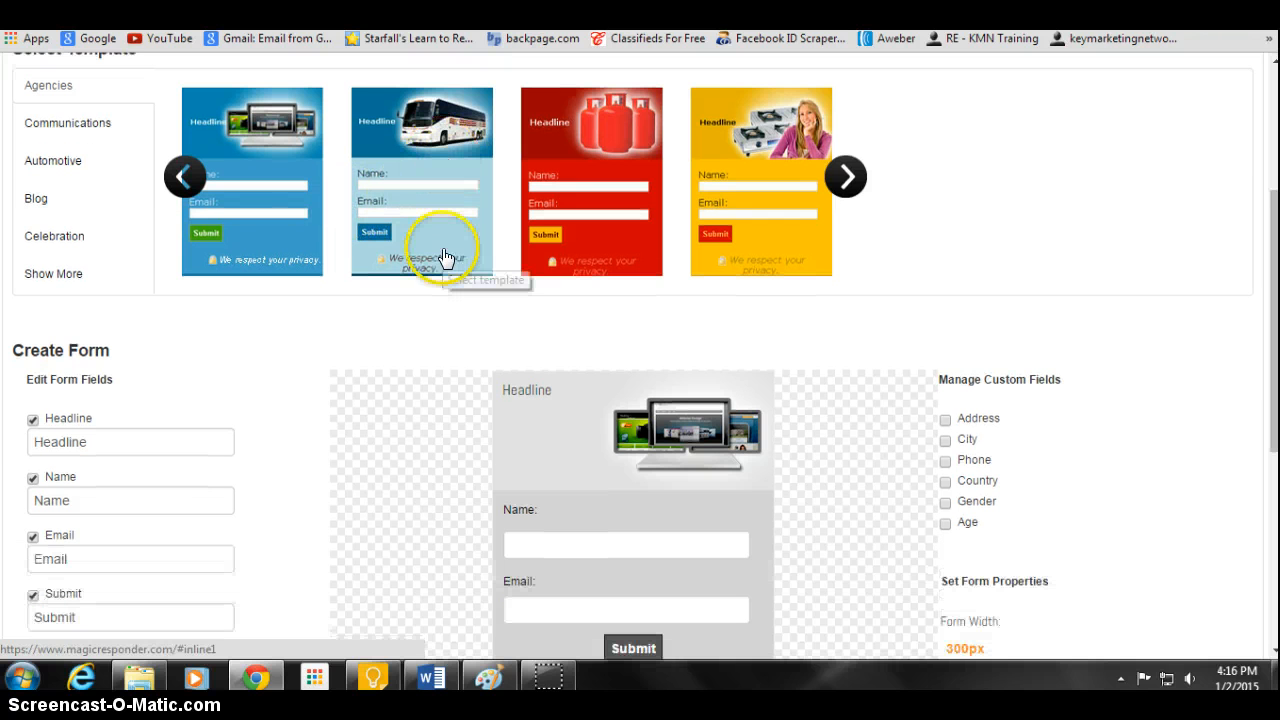
- Load the bus template with the green colour scheme
{"action": "left_click", "coordinate": [417, 176]}
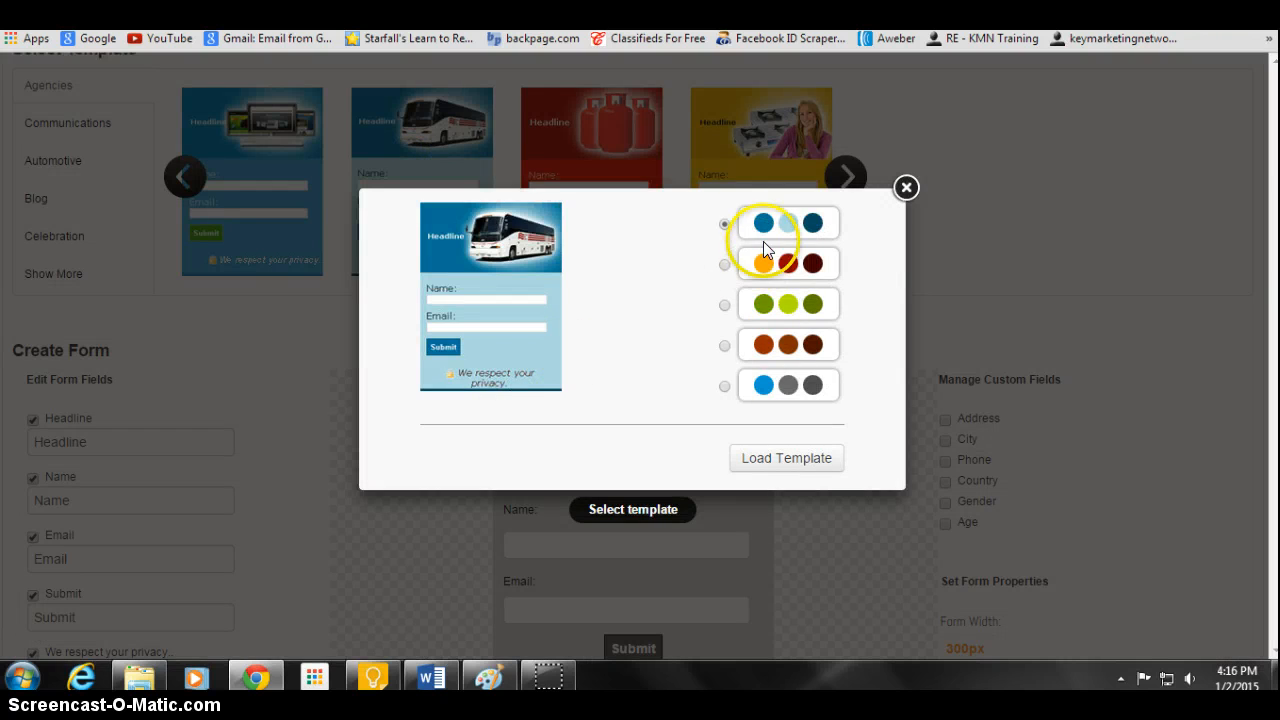
{"action": "left_click", "coordinate": [724, 304]}
{"action": "left_click", "coordinate": [724, 386]}
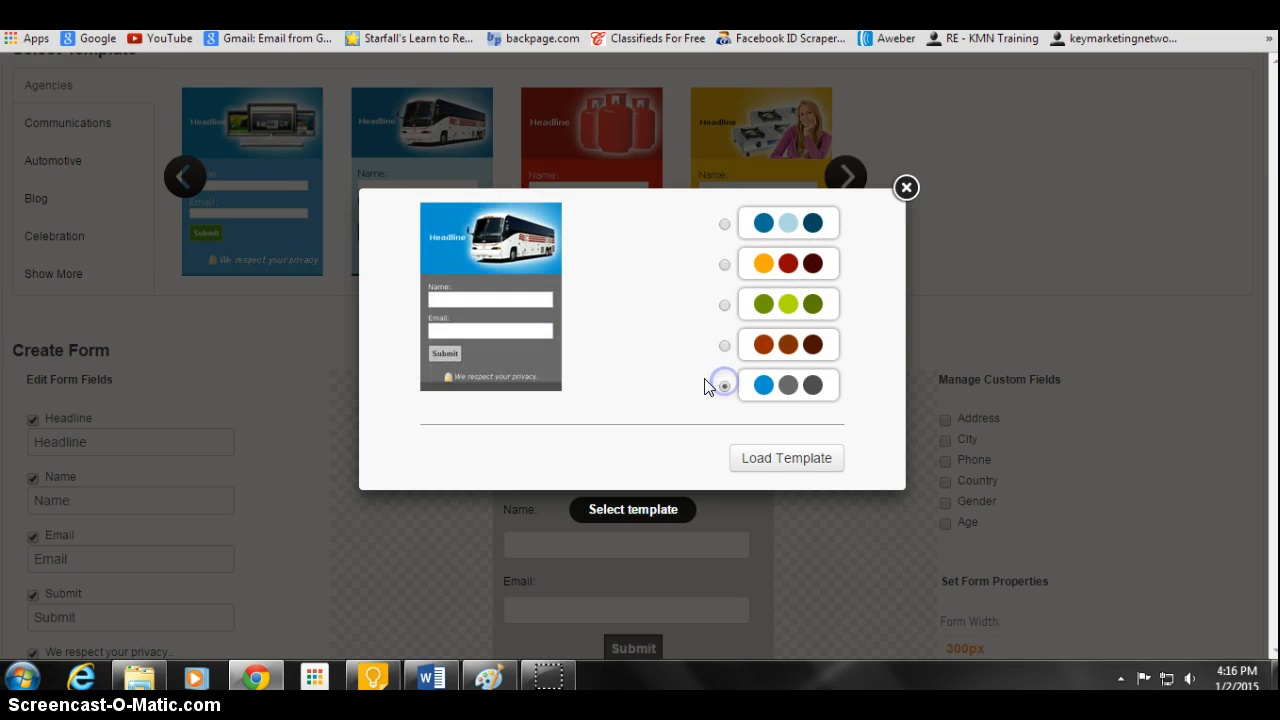
{"action": "left_click", "coordinate": [724, 305]}
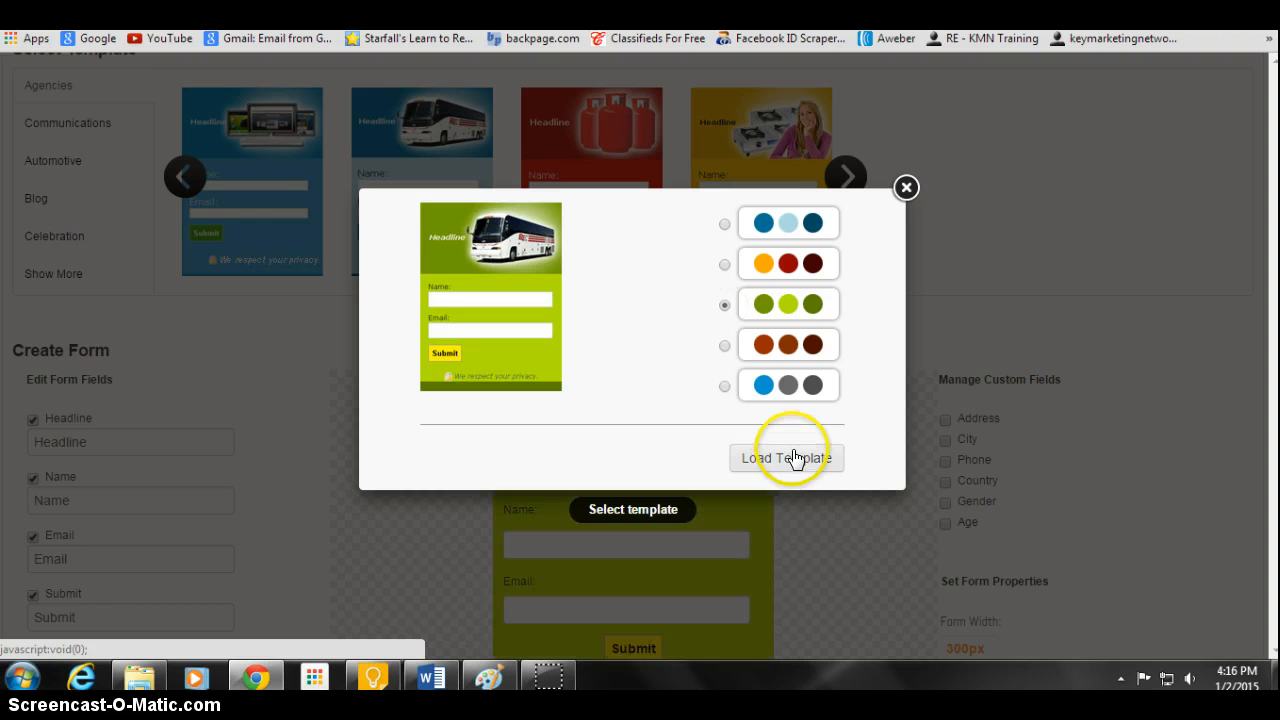
{"action": "left_click", "coordinate": [906, 188]}
- Clear the 'Work with Me!' headline so the form has an empty headline
{"action": "scroll", "coordinate": [558, 475], "scroll_direction": "down", "scroll_amount": 1}
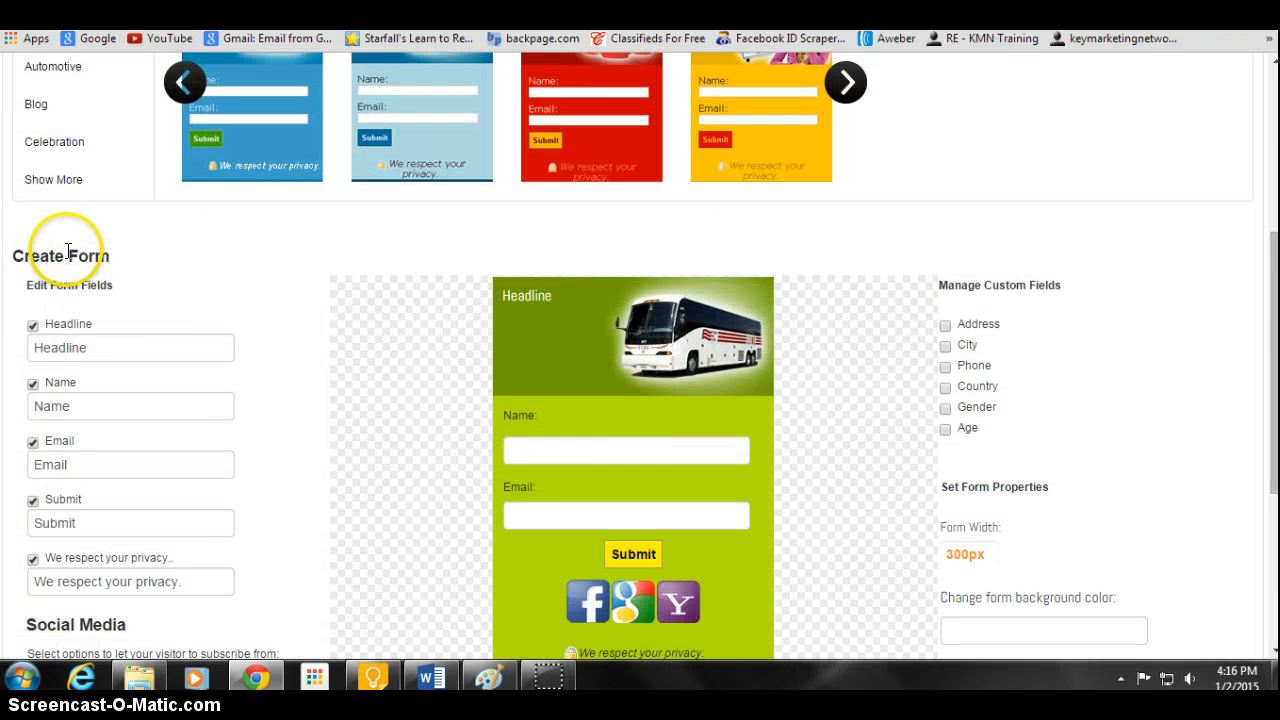
{"action": "scroll", "coordinate": [130, 340], "scroll_direction": "down", "scroll_amount": 1}
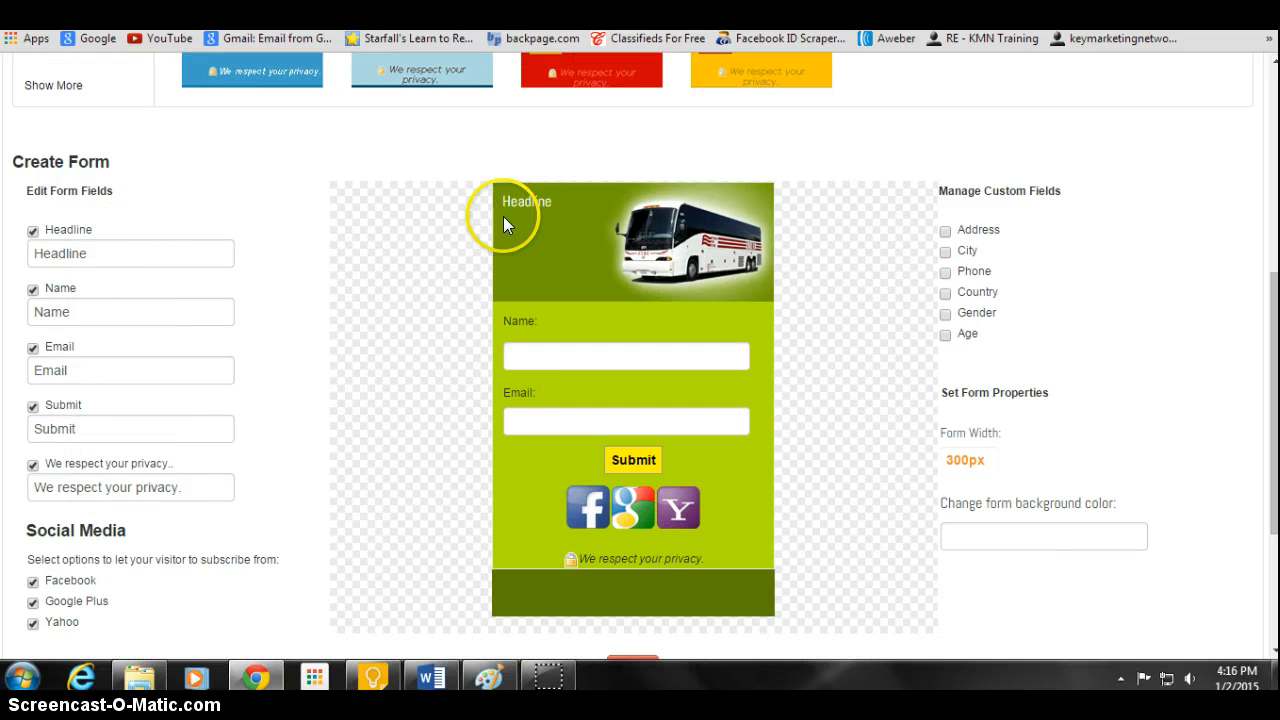
{"action": "left_click_drag", "start_coordinate": [103, 256], "coordinate": [22, 253]}
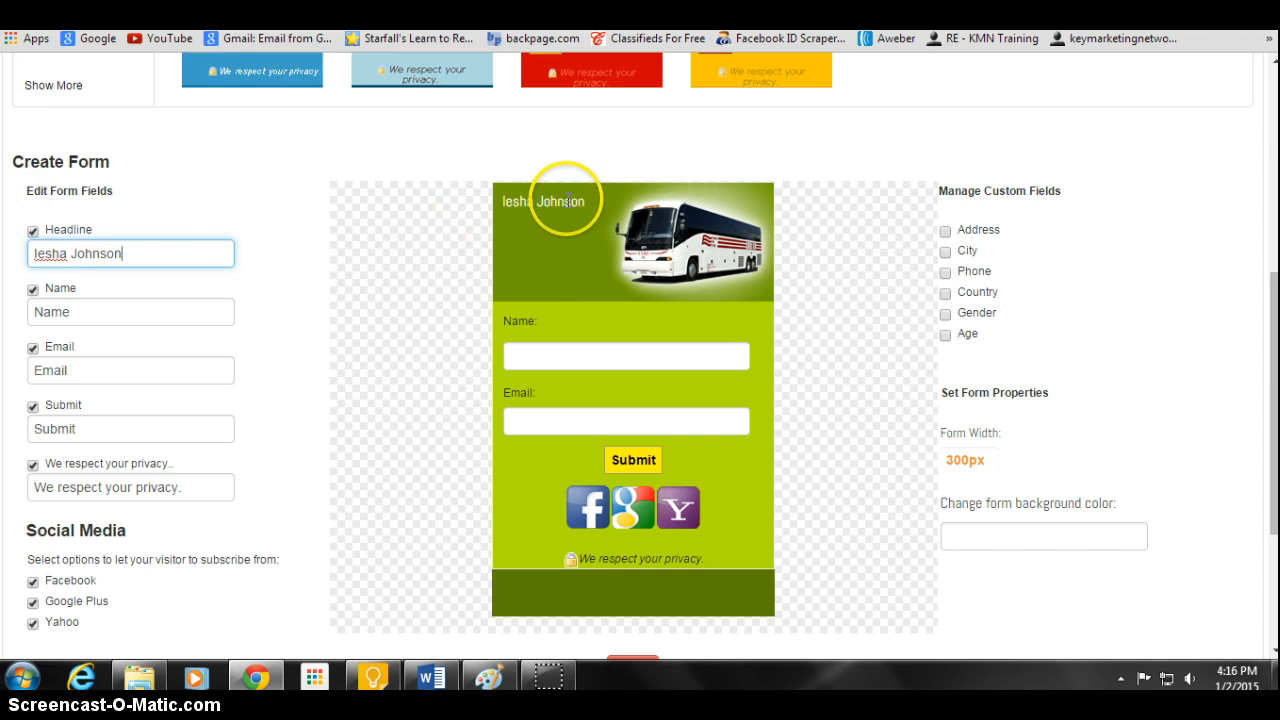
{"action": "left_click", "coordinate": [140, 254]}
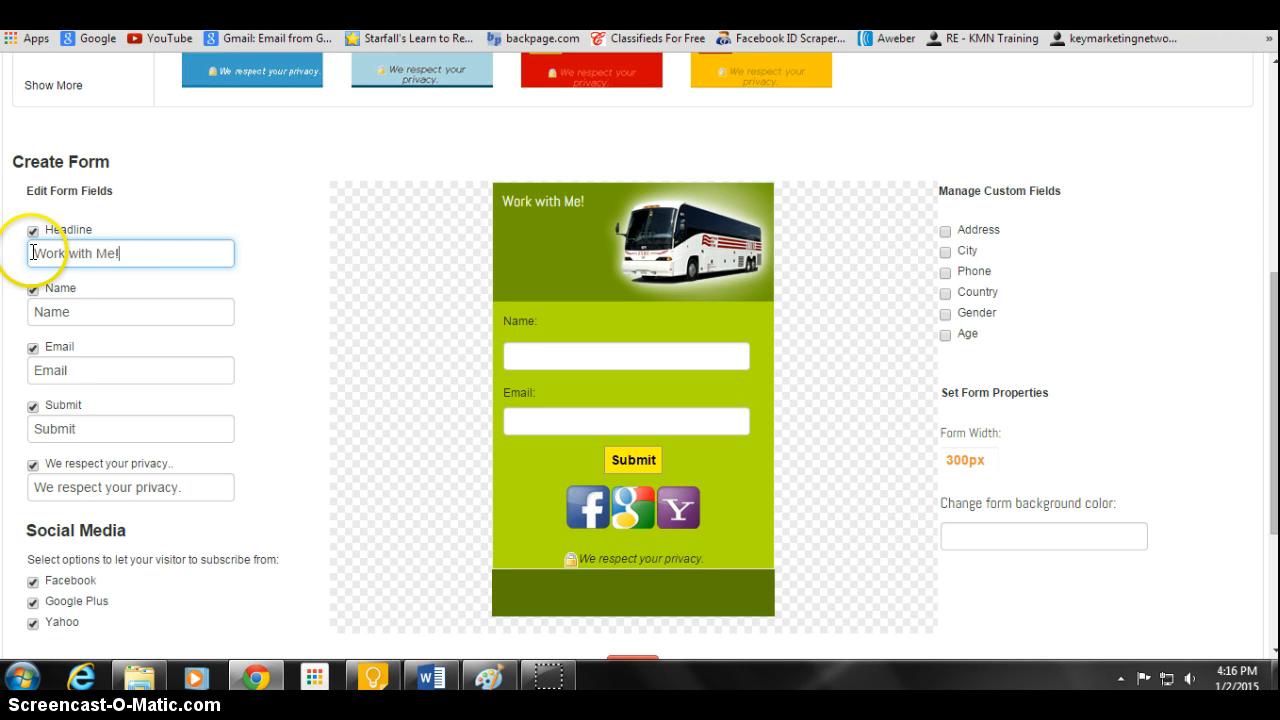
{"action": "left_click_drag", "start_coordinate": [151, 256], "coordinate": [22, 258]}
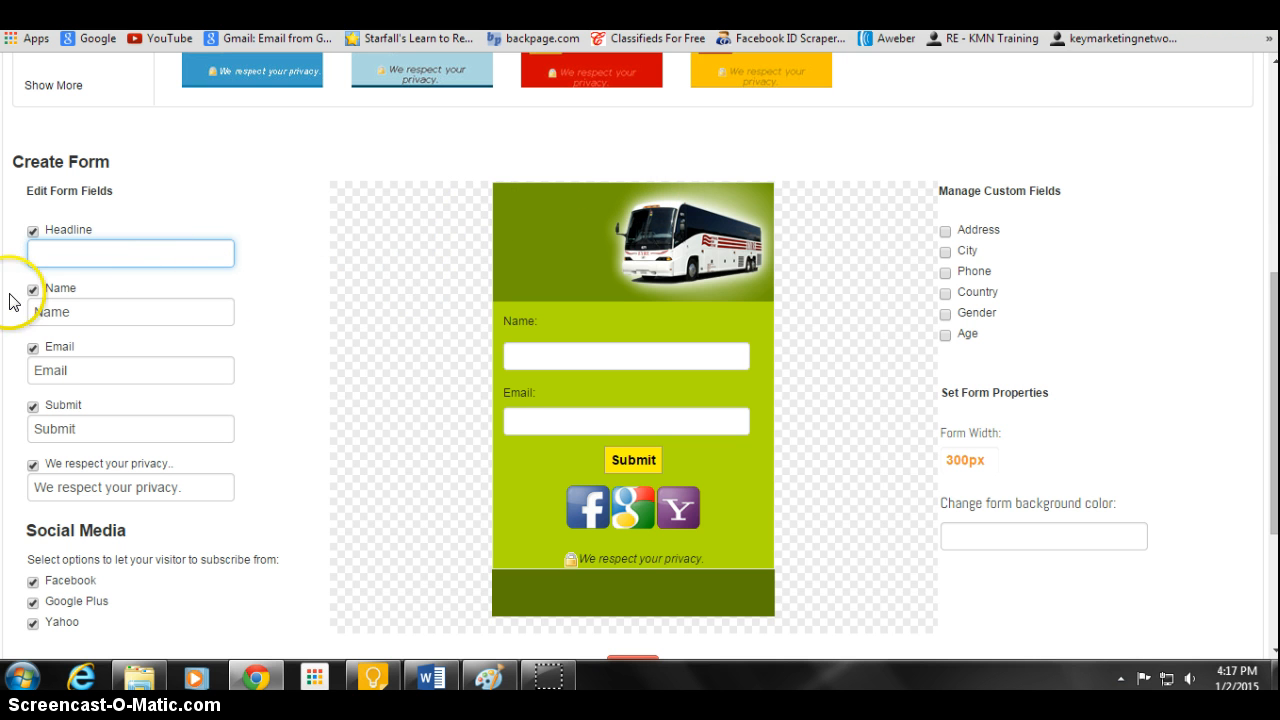
{"action": "left_click", "coordinate": [78, 315]}
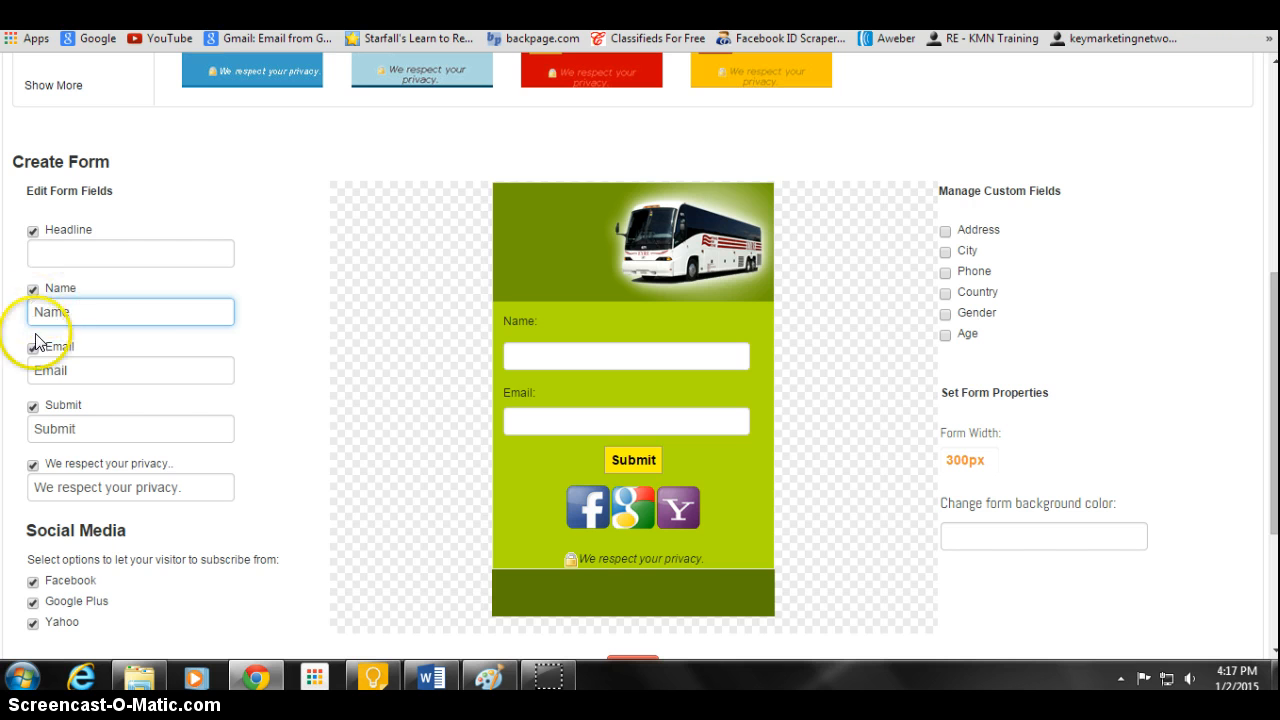
- Try the preview's Email box, then continue to Create Form Step 2 of 2
{"action": "scroll", "coordinate": [64, 318], "scroll_direction": "down", "scroll_amount": 1}
{"action": "scroll", "coordinate": [64, 322], "scroll_direction": "up", "scroll_amount": 1}
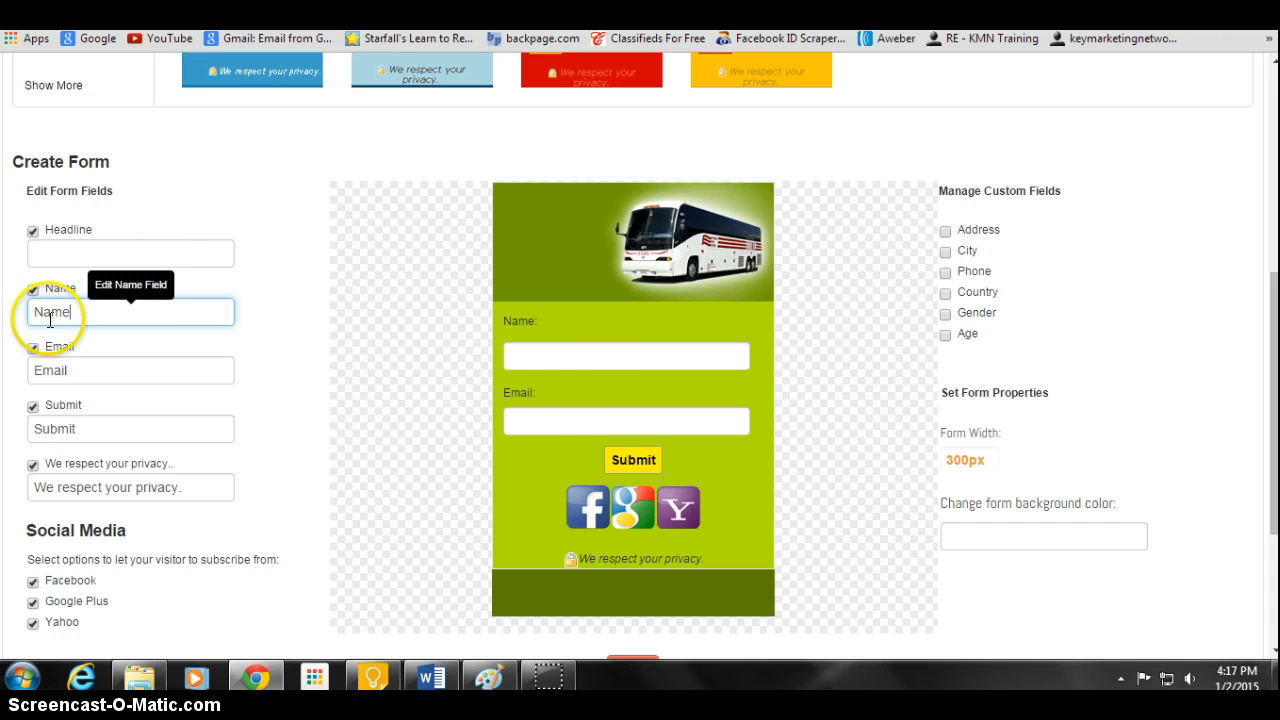
{"action": "left_click", "coordinate": [586, 421]}
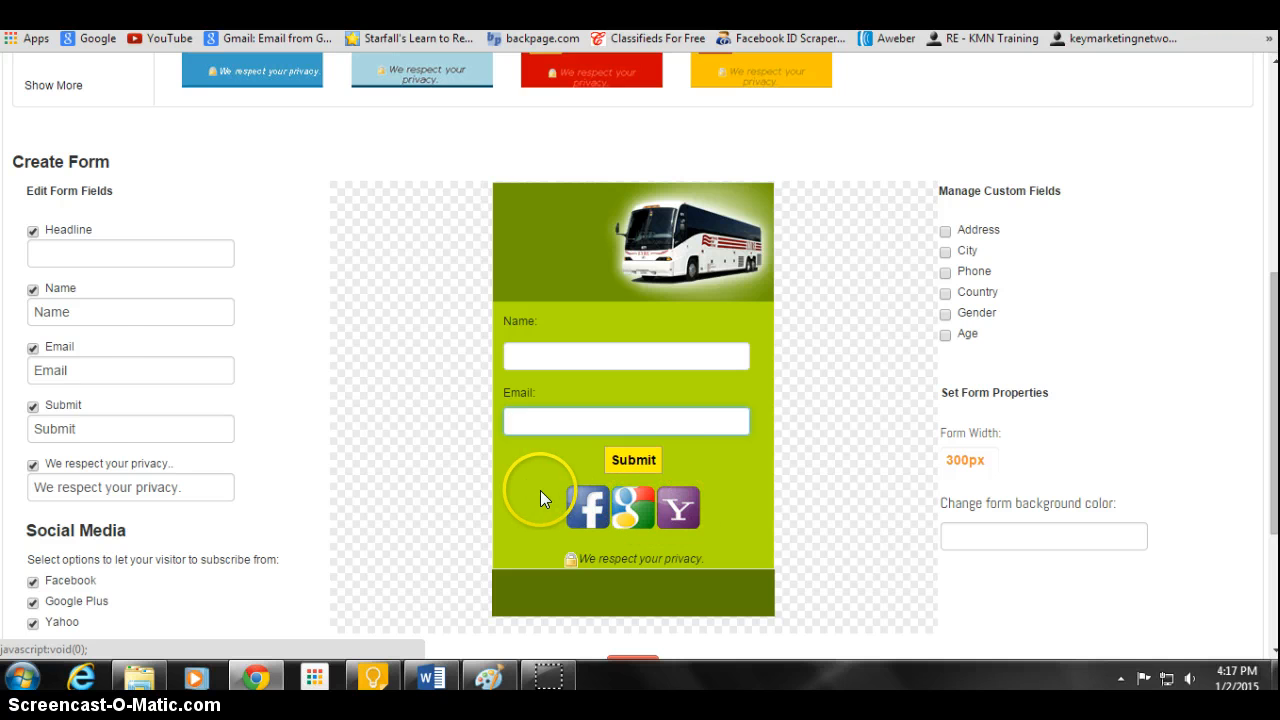
{"action": "scroll", "coordinate": [540, 490], "scroll_direction": "down", "scroll_amount": 1}
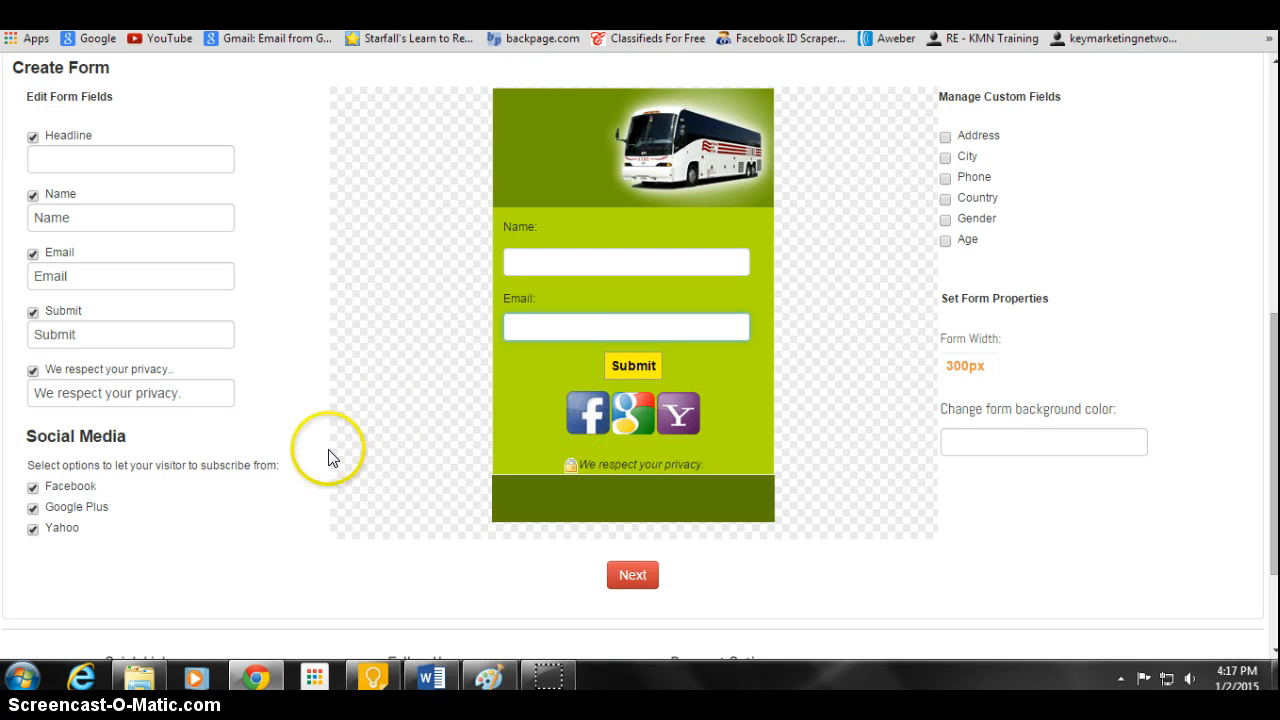
{"action": "scroll", "coordinate": [526, 378], "scroll_direction": "up", "scroll_amount": 5}
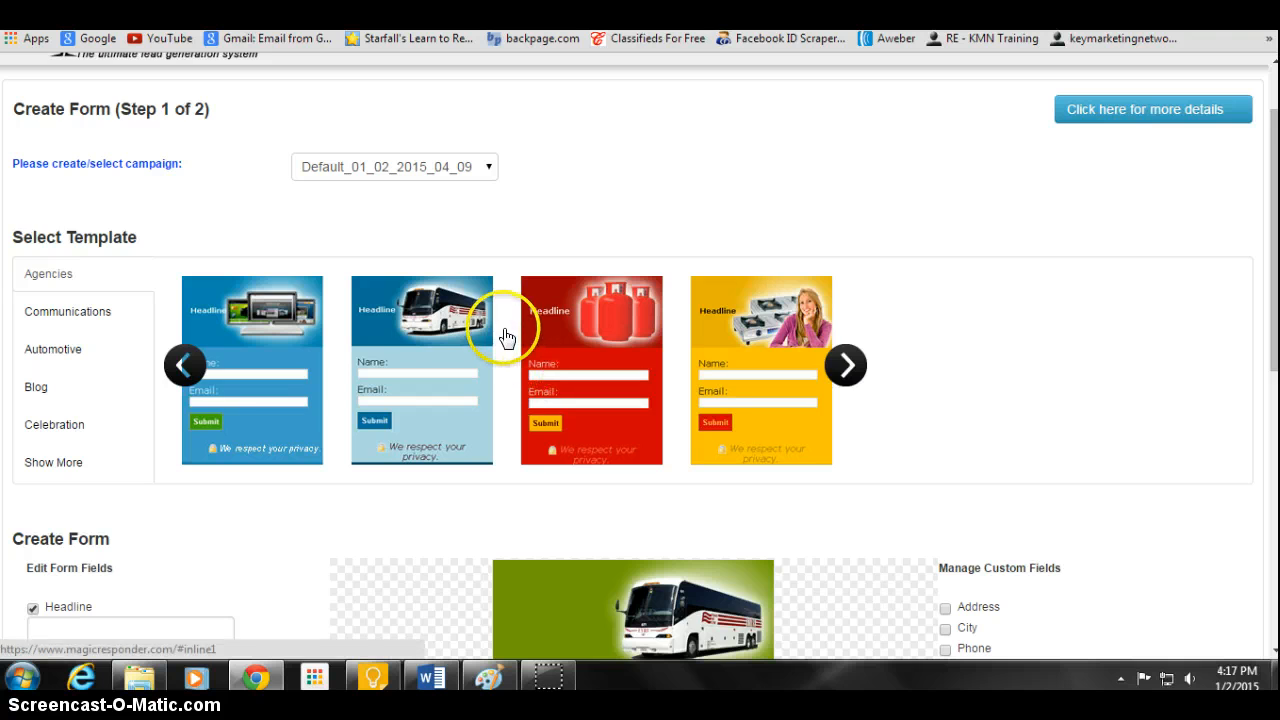
{"action": "scroll", "coordinate": [508, 330], "scroll_direction": "down", "scroll_amount": 6}
{"action": "left_click", "coordinate": [636, 482]}
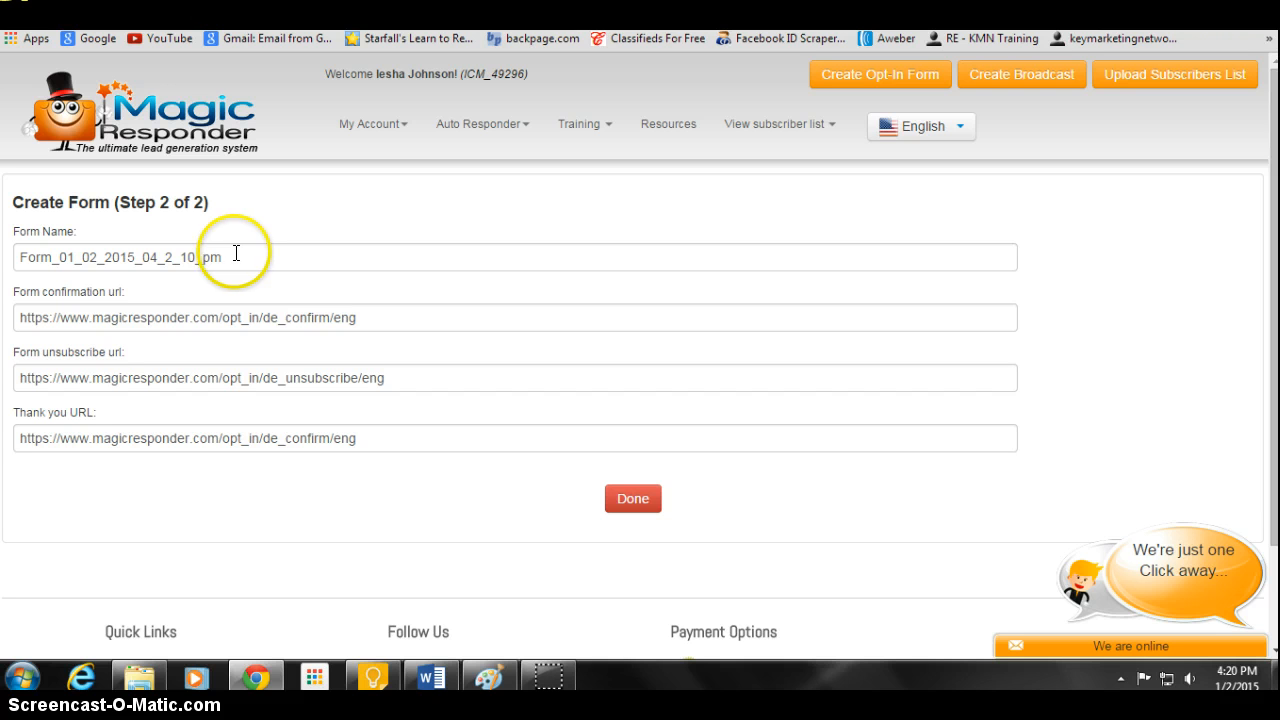
- Replace the form name with the campaign name, save the form, and copy its form ID
{"action": "left_click_drag", "start_coordinate": [236, 253], "coordinate": [116, 251]}
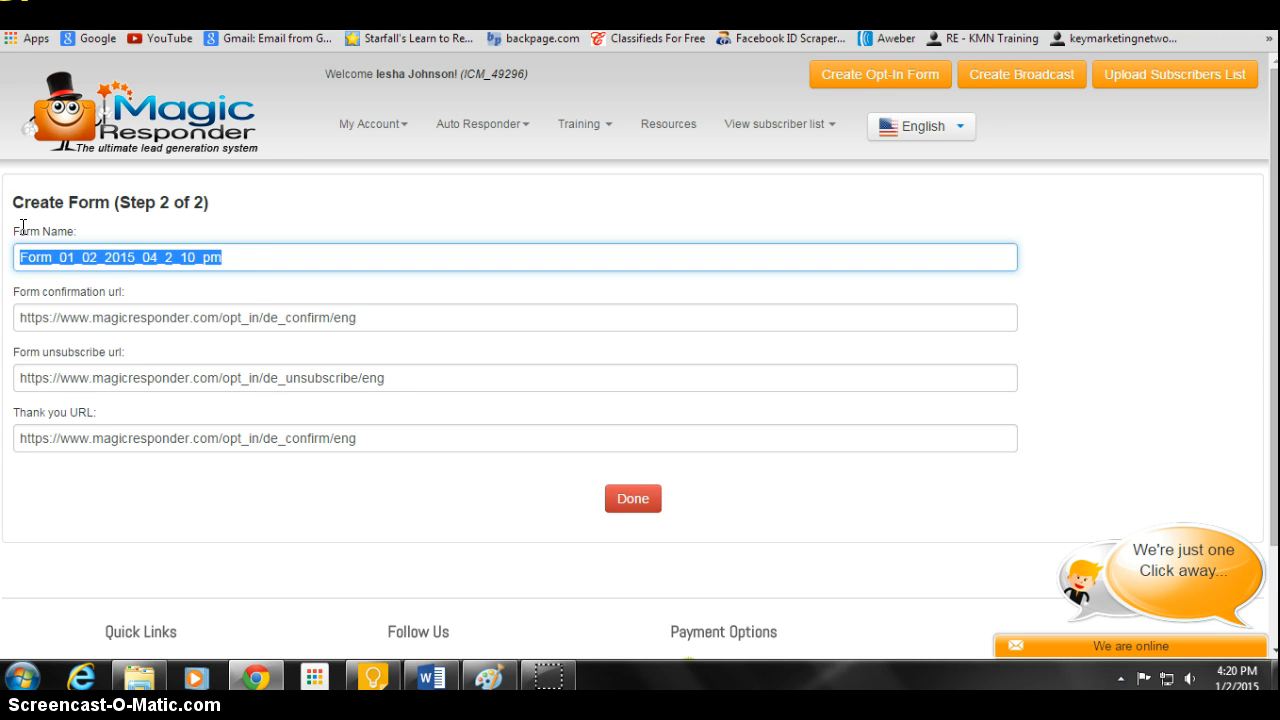
{"action": "type", "text": "IC Iesha Campaign"}
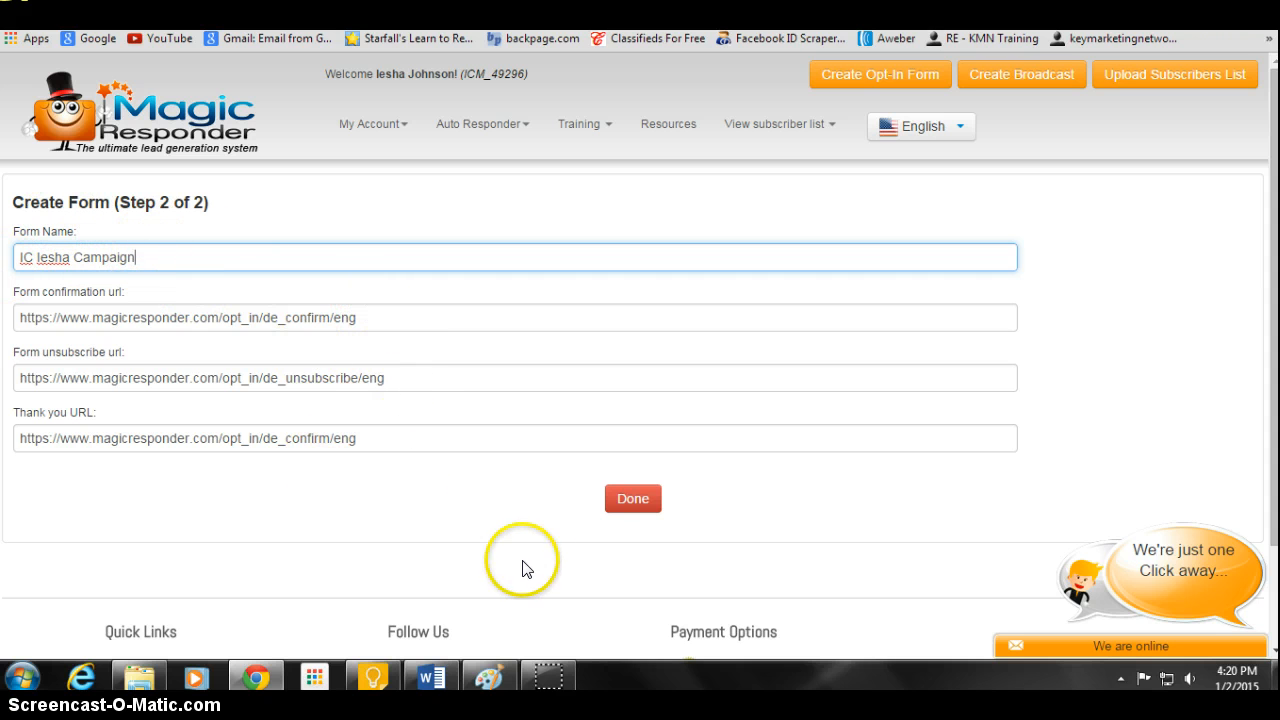
{"action": "left_click", "coordinate": [622, 510]}
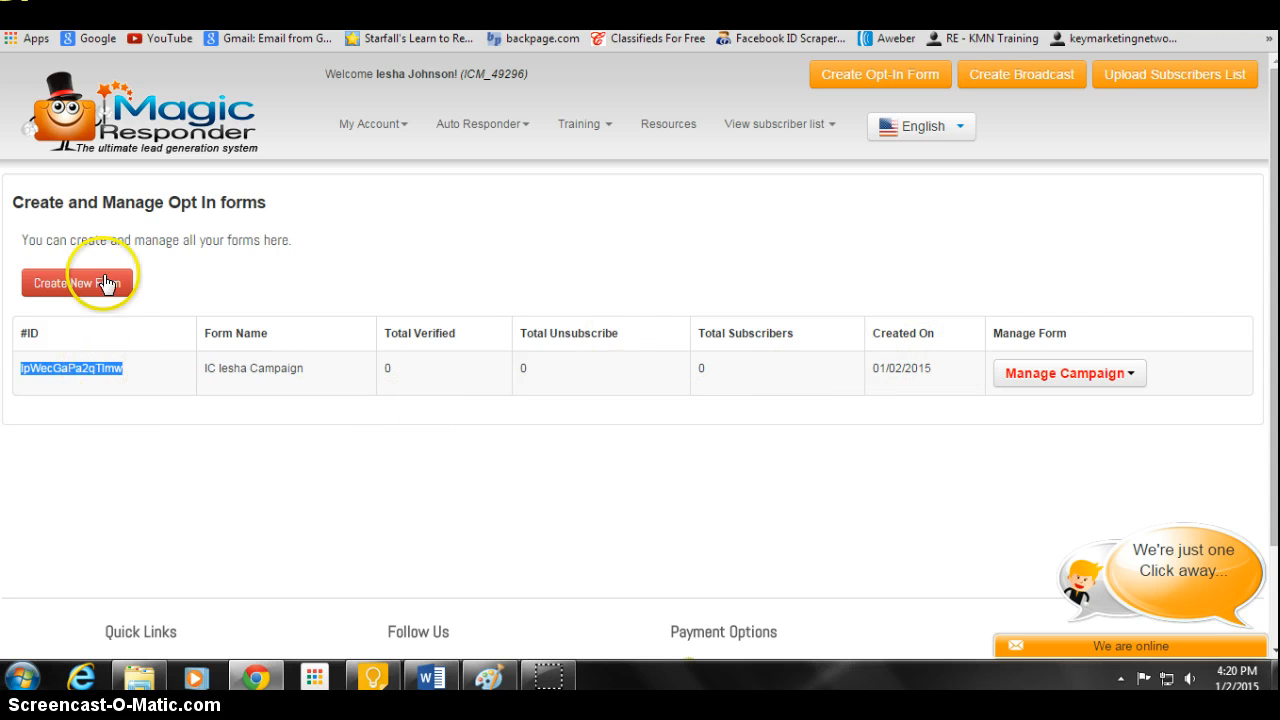
{"action": "right_click", "coordinate": [101, 368]}
{"action": "left_click", "coordinate": [147, 383]}
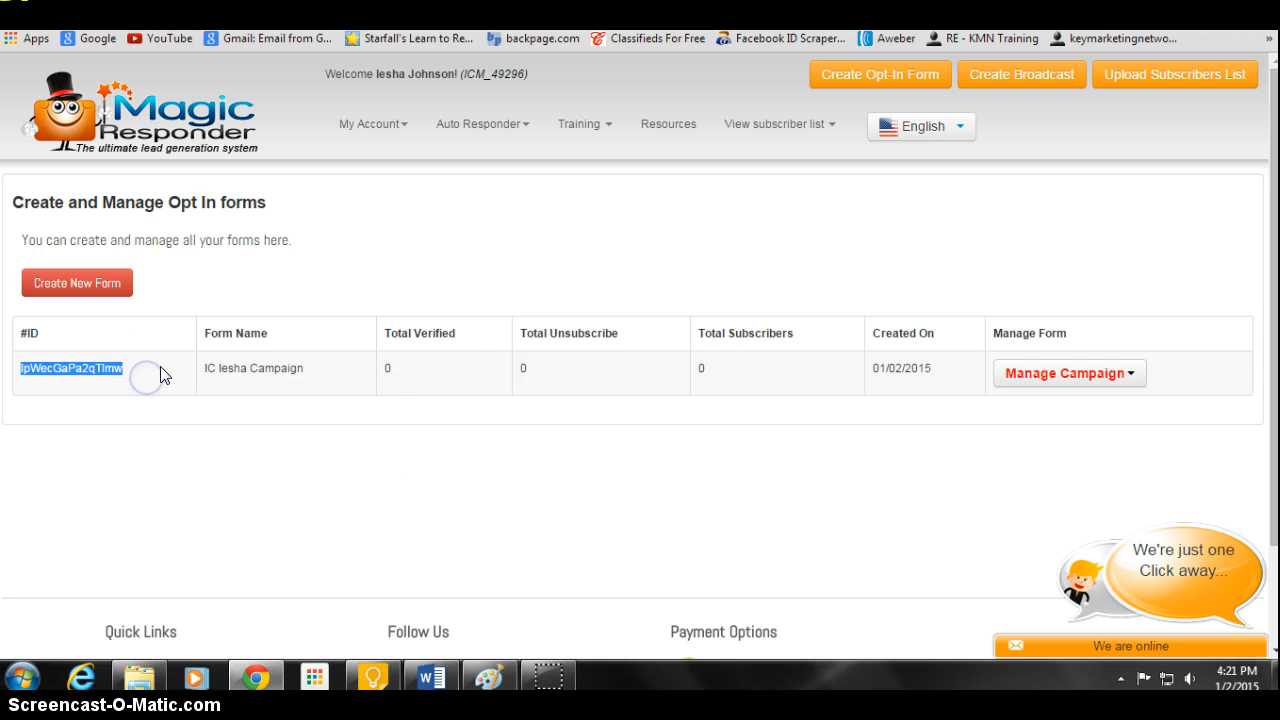
- Check the Magic Responder form ID on the My Funnel Link page and save the settings
{"action": "mouse_move", "coordinate": [497, 121]}
{"action": "key", "text": "ctrl+Tab"}
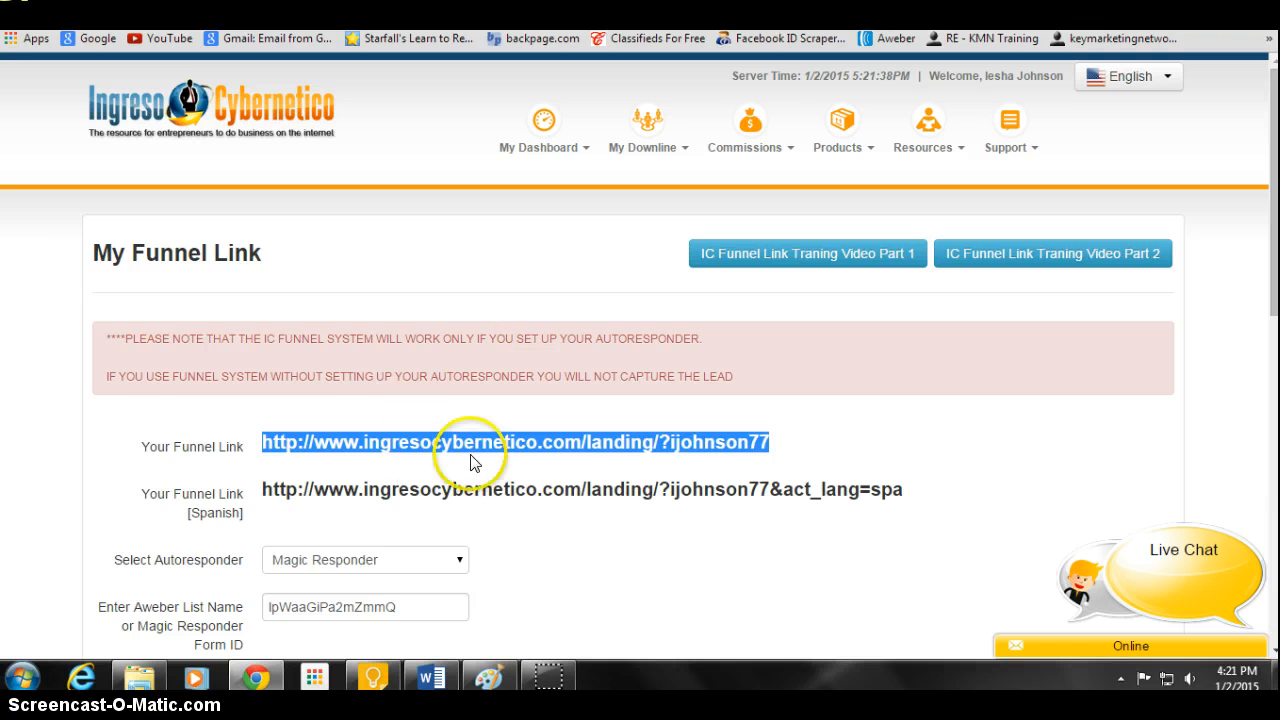
{"action": "scroll", "coordinate": [314, 258], "scroll_direction": "down", "scroll_amount": 2}
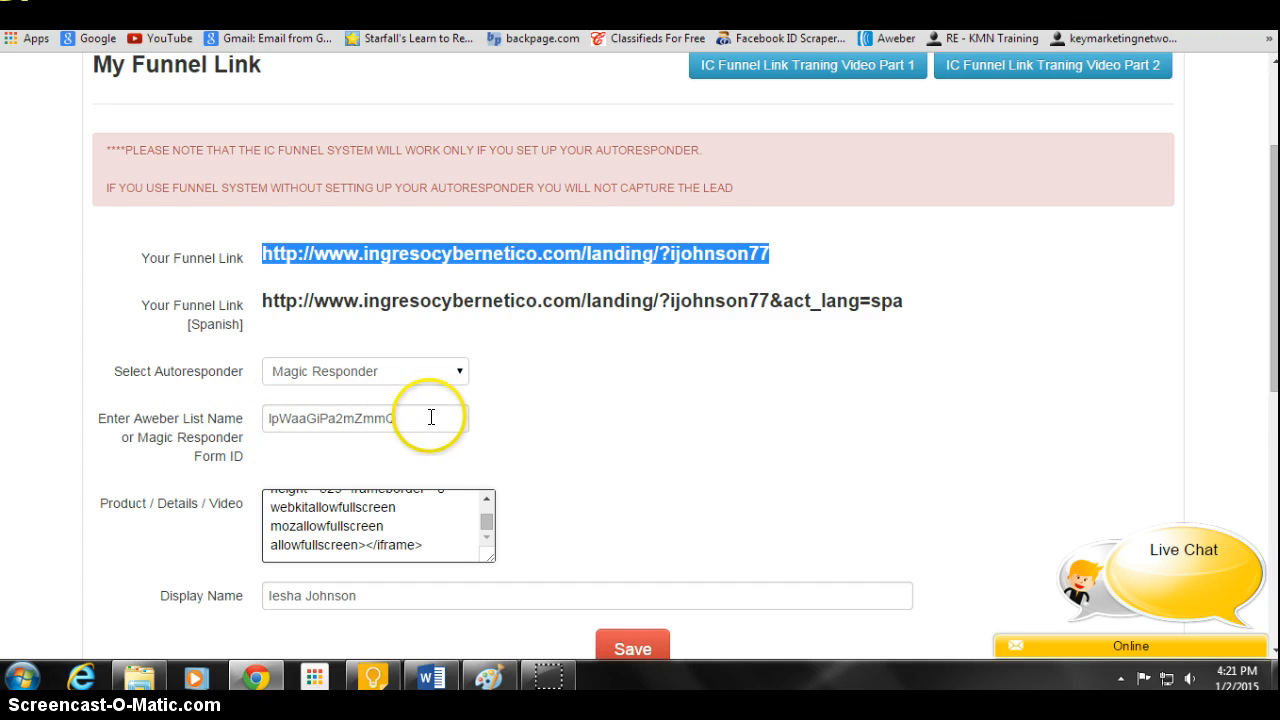
{"action": "left_click_drag", "start_coordinate": [410, 417], "coordinate": [274, 416]}
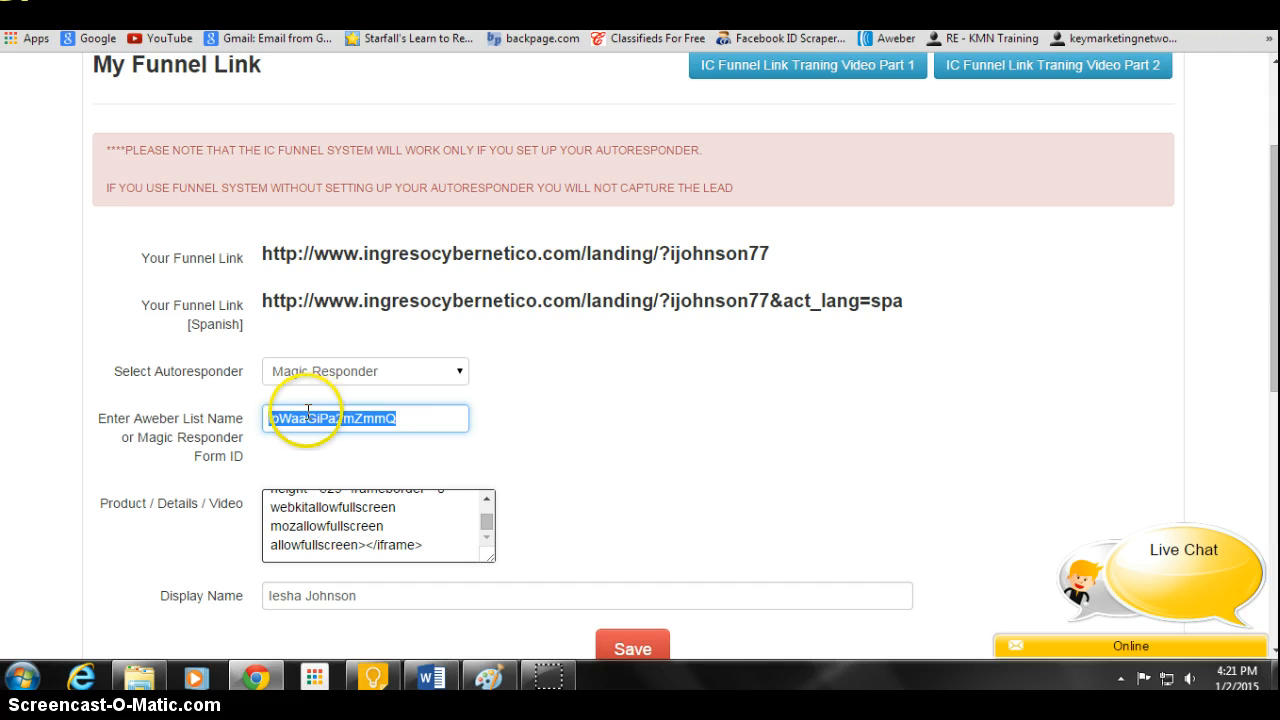
{"action": "left_click", "coordinate": [545, 399]}
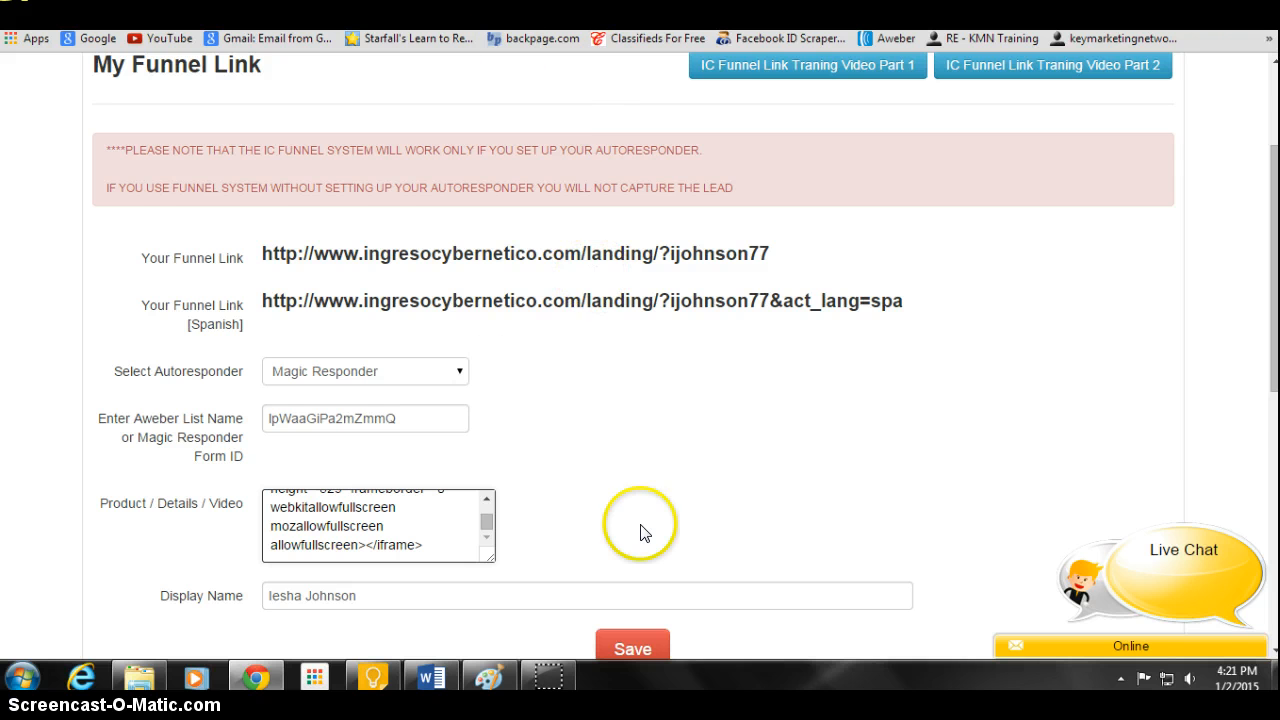
{"action": "scroll", "coordinate": [589, 480], "scroll_direction": "down", "scroll_amount": 1}
{"action": "left_click", "coordinate": [634, 556]}
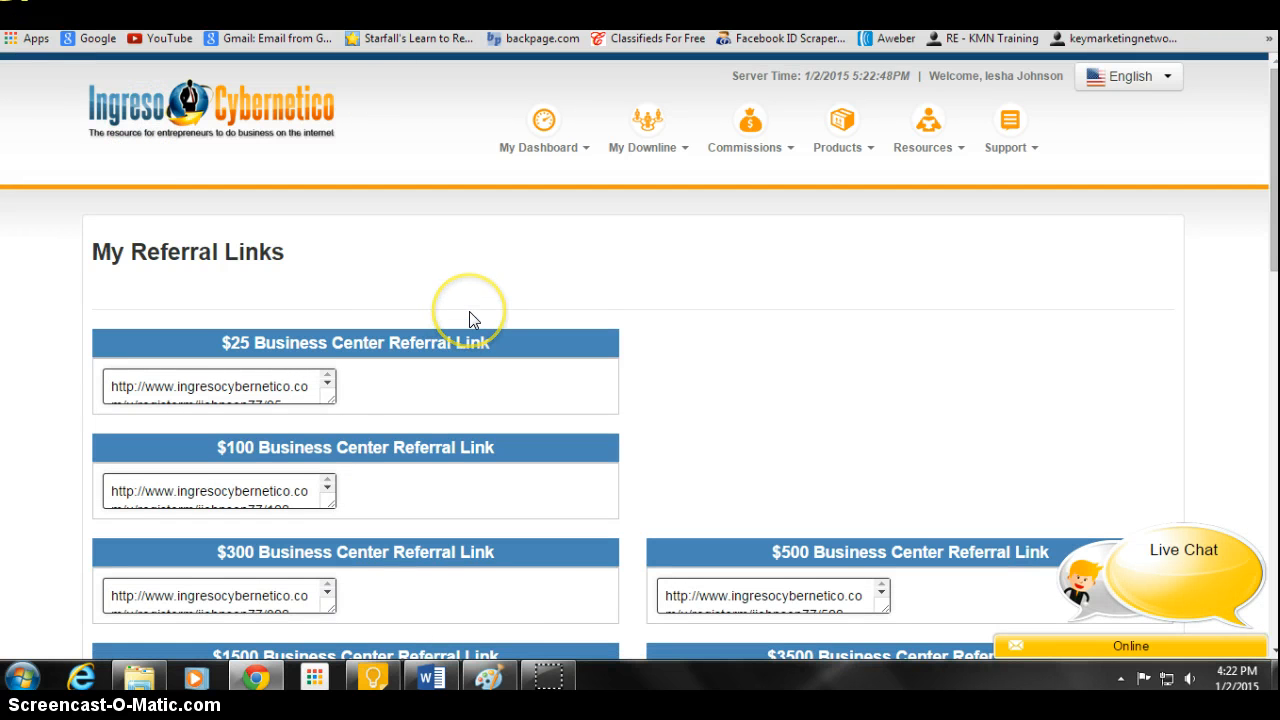
{"action": "scroll", "coordinate": [469, 311], "scroll_direction": "down", "scroll_amount": 3}
{"action": "scroll", "coordinate": [476, 345], "scroll_direction": "down", "scroll_amount": 2}
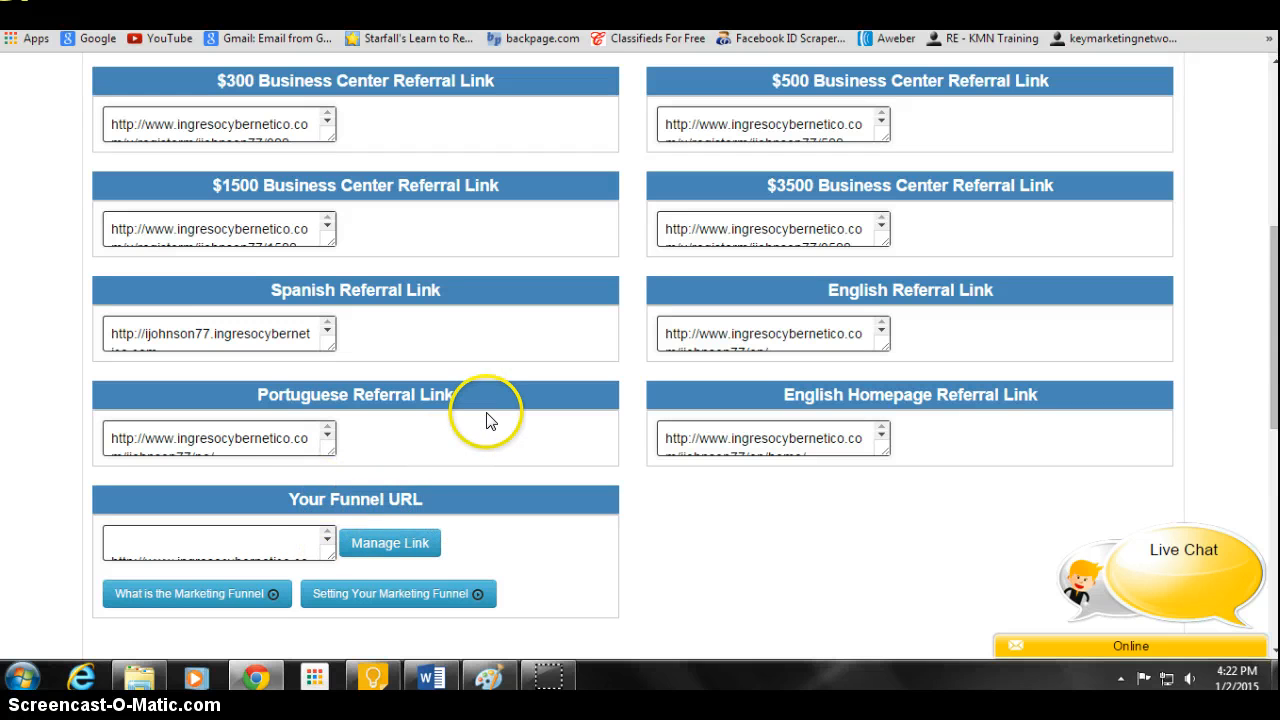
{"action": "scroll", "coordinate": [484, 422], "scroll_direction": "up", "scroll_amount": 5}
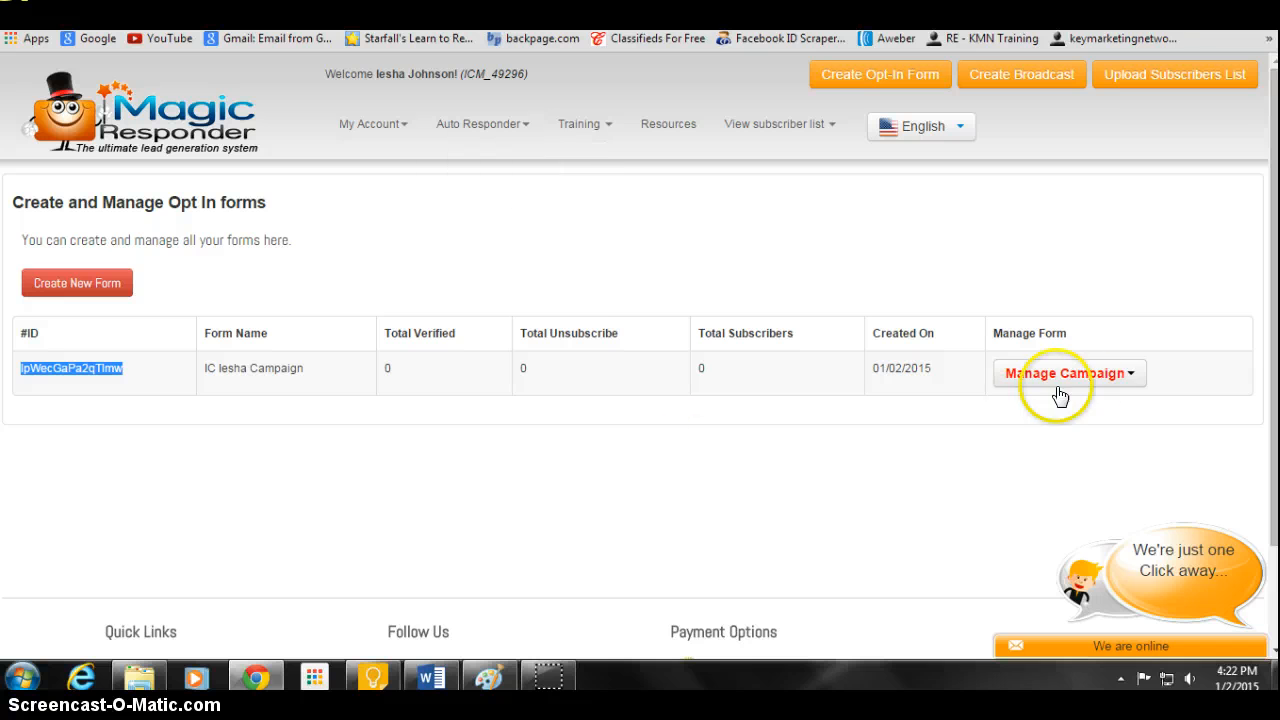
- Open Manage Autoresponder Messages for the Default_01_02_2015_04_09_pm campaign
{"action": "left_click", "coordinate": [1133, 376]}
{"action": "left_click", "coordinate": [1130, 376]}
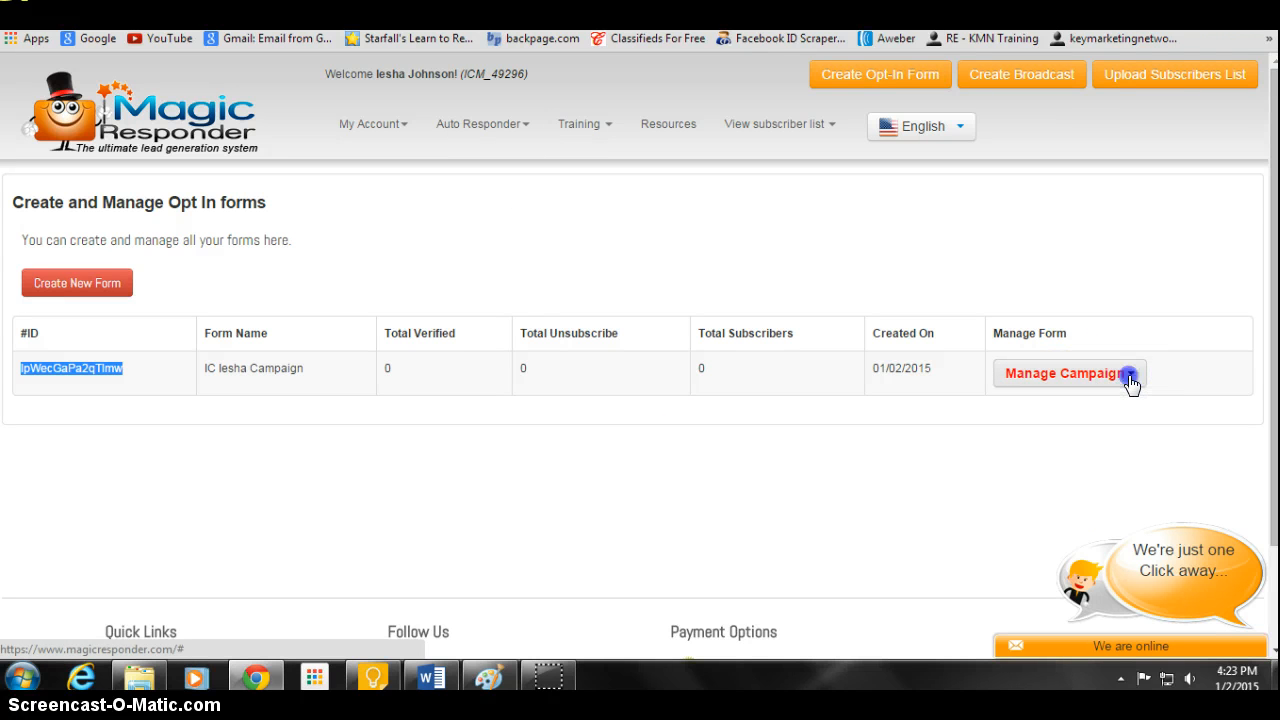
{"action": "left_click", "coordinate": [462, 130]}
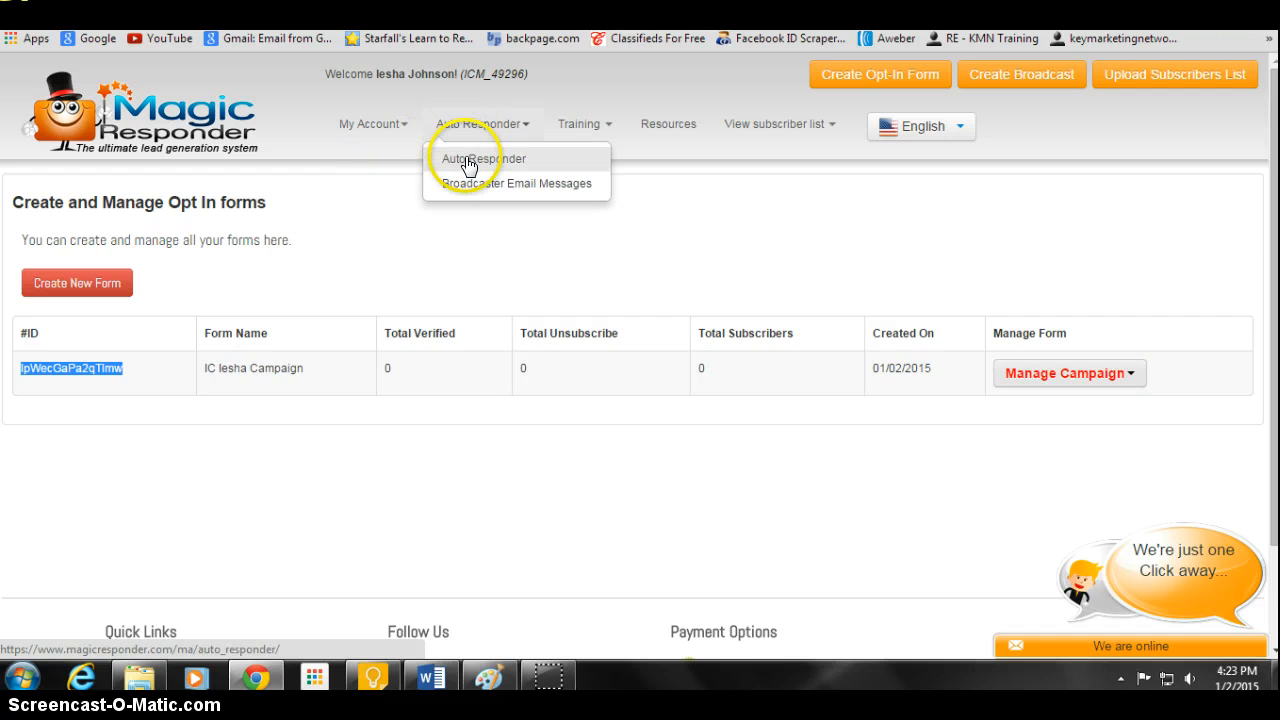
{"action": "left_click", "coordinate": [464, 158]}
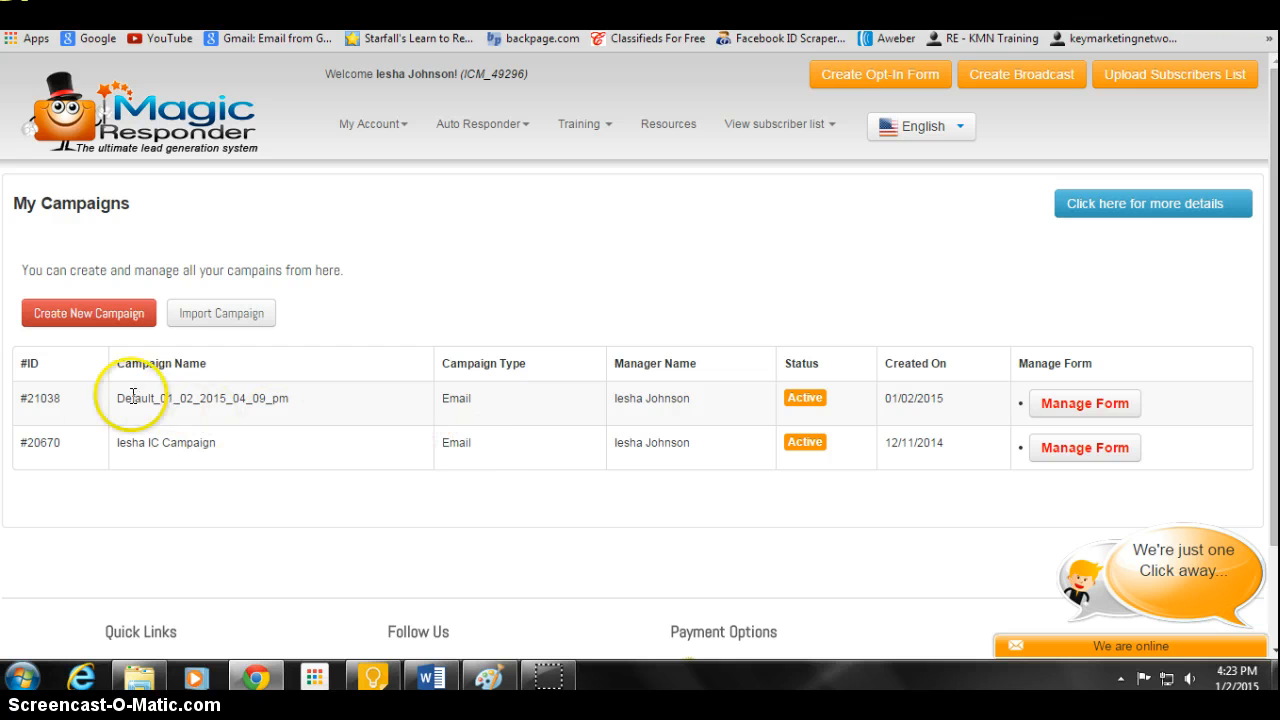
{"action": "left_click", "coordinate": [1095, 403]}
{"action": "scroll", "coordinate": [1097, 424], "scroll_direction": "down", "scroll_amount": 2}
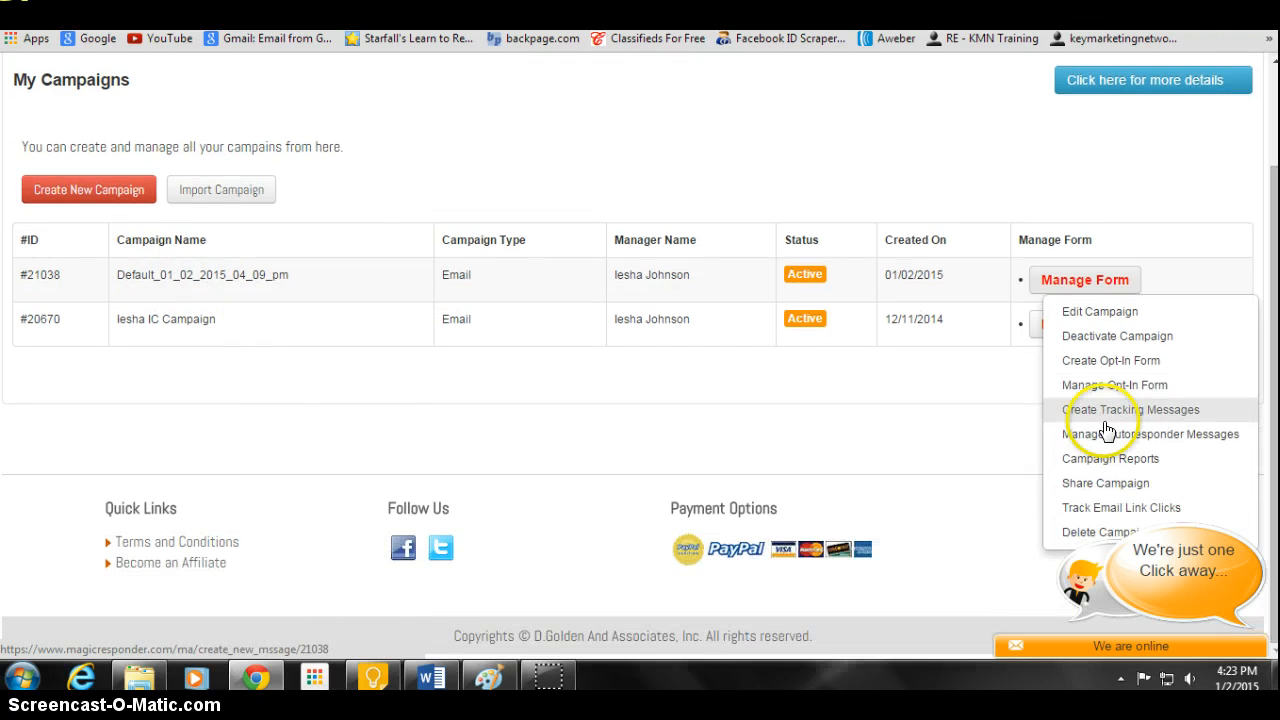
{"action": "left_click", "coordinate": [1102, 432]}
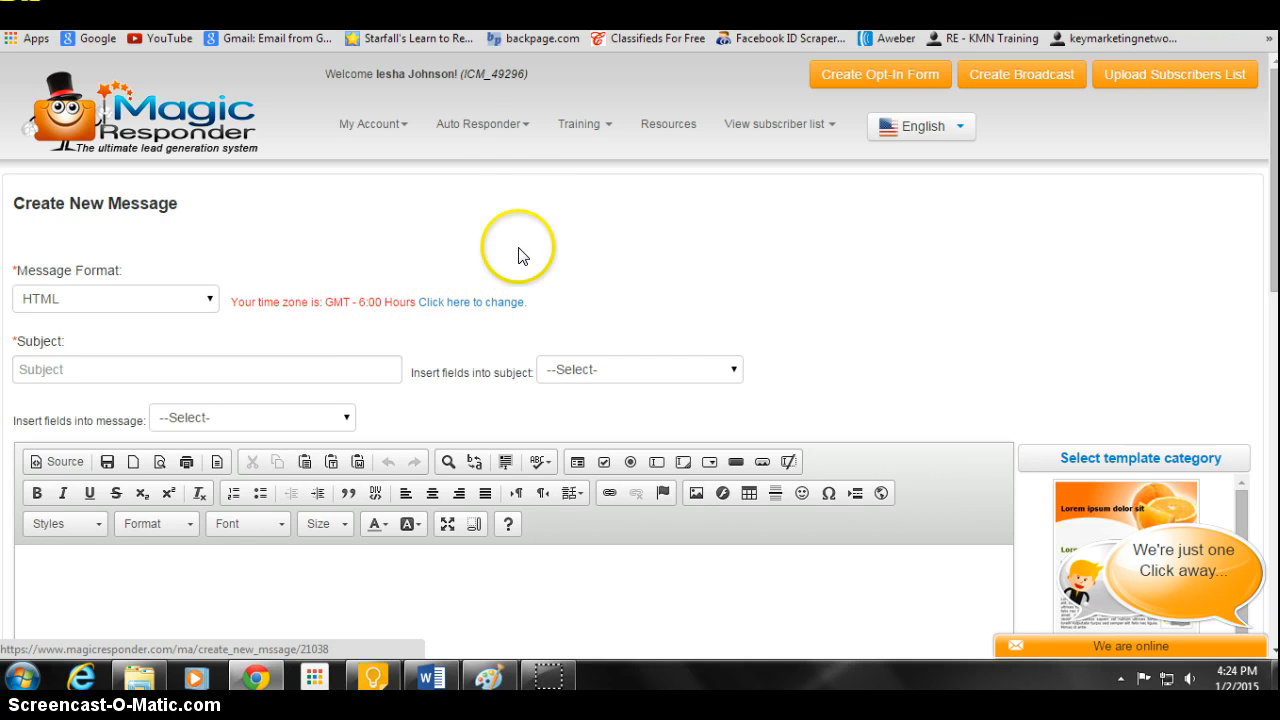
{"action": "left_click", "coordinate": [494, 130]}
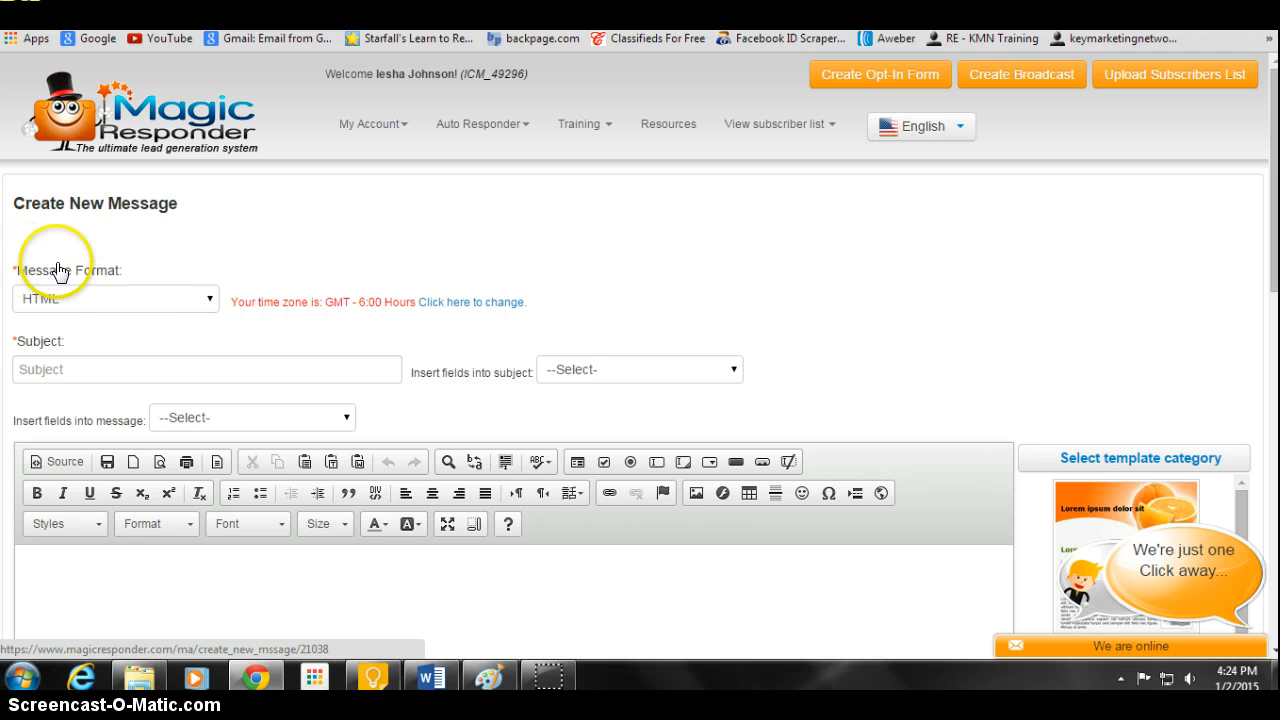
{"action": "left_click", "coordinate": [211, 299]}
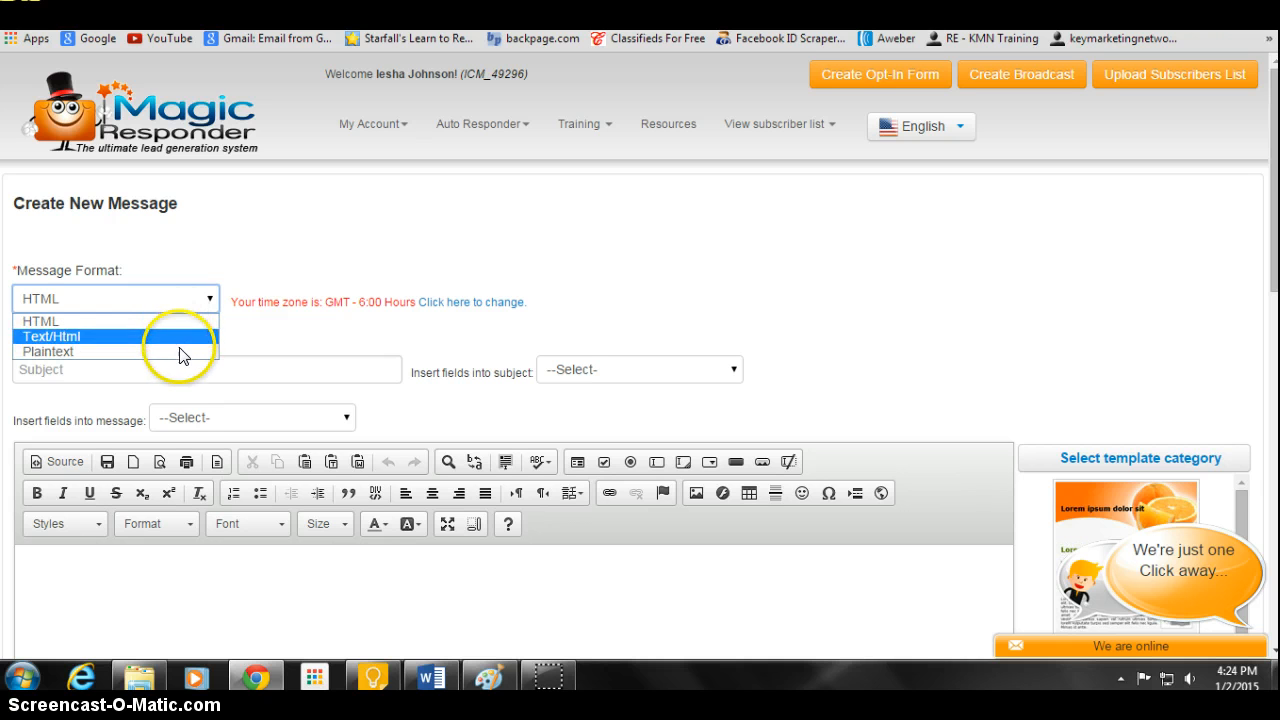
{"action": "left_click", "coordinate": [182, 322]}
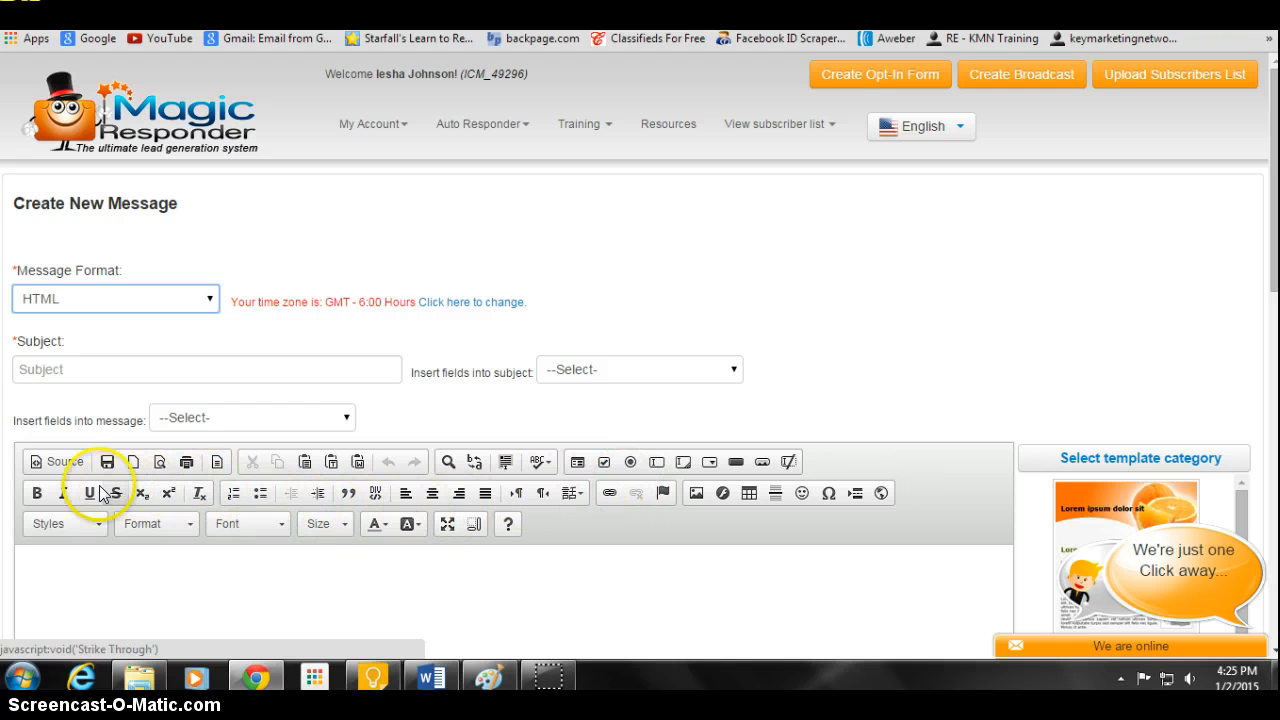
{"action": "left_click", "coordinate": [203, 293]}
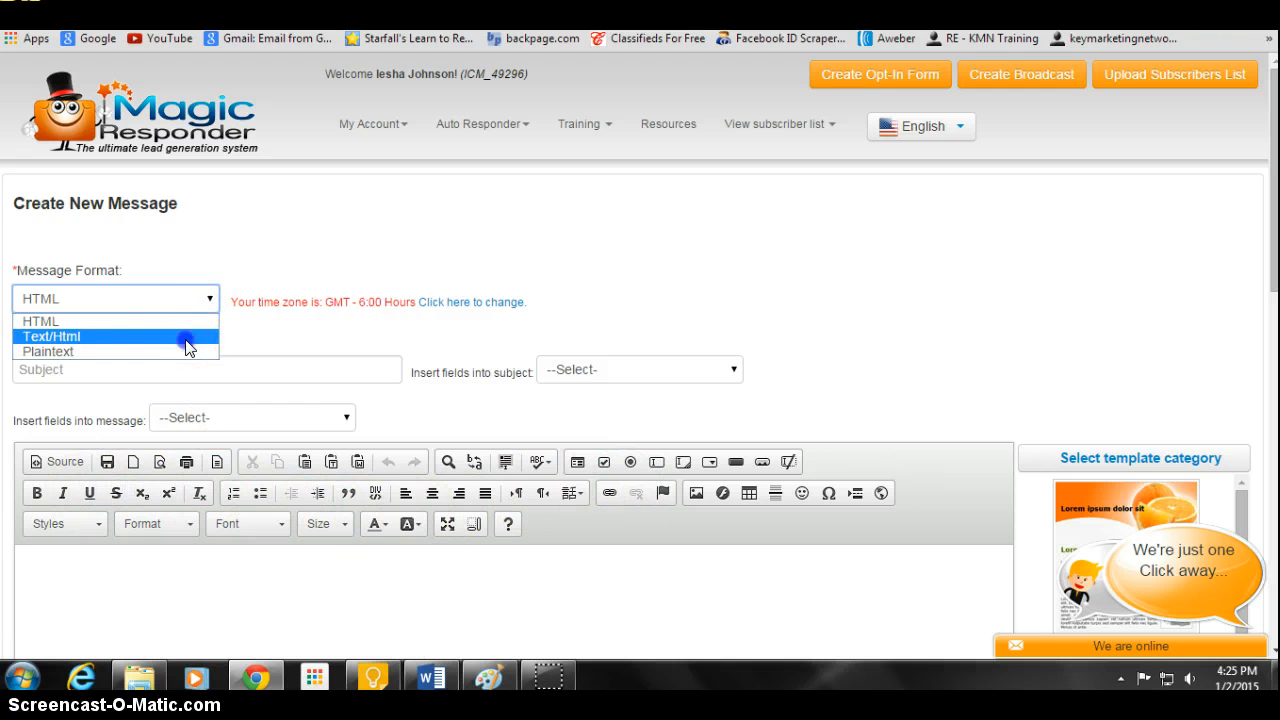
{"action": "left_click", "coordinate": [186, 337]}
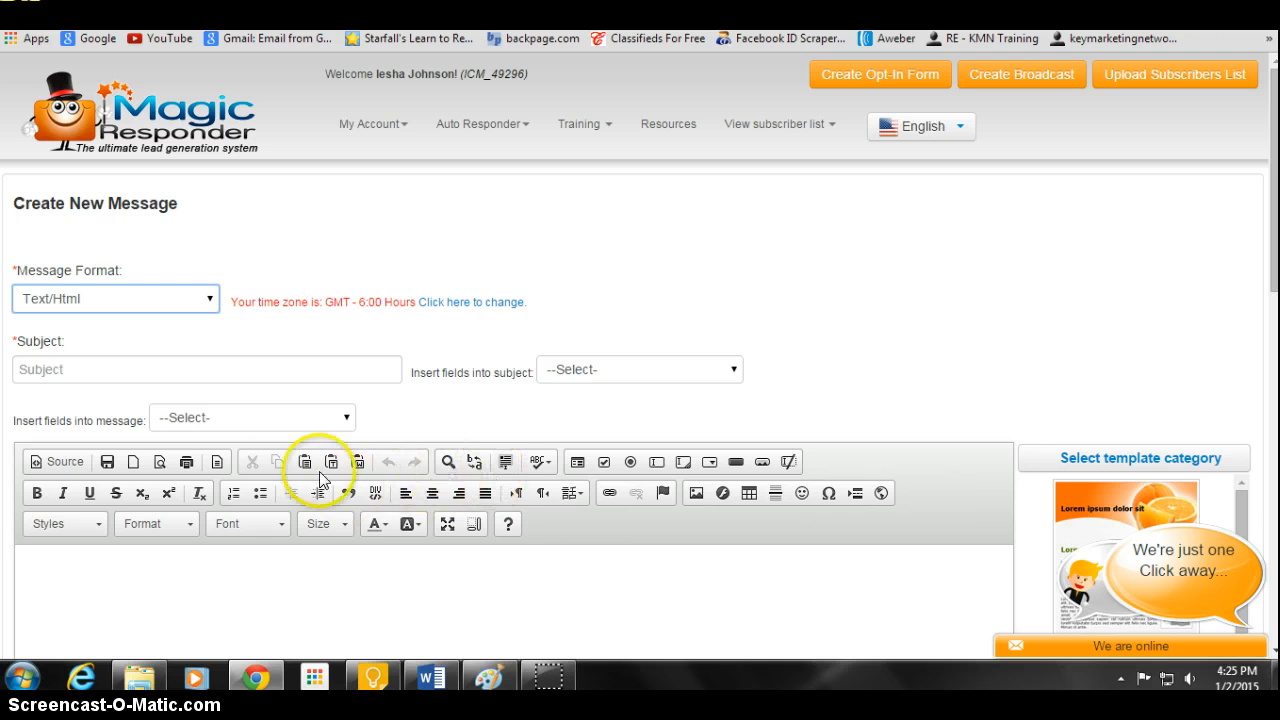
{"action": "scroll", "coordinate": [415, 432], "scroll_direction": "down", "scroll_amount": 3}
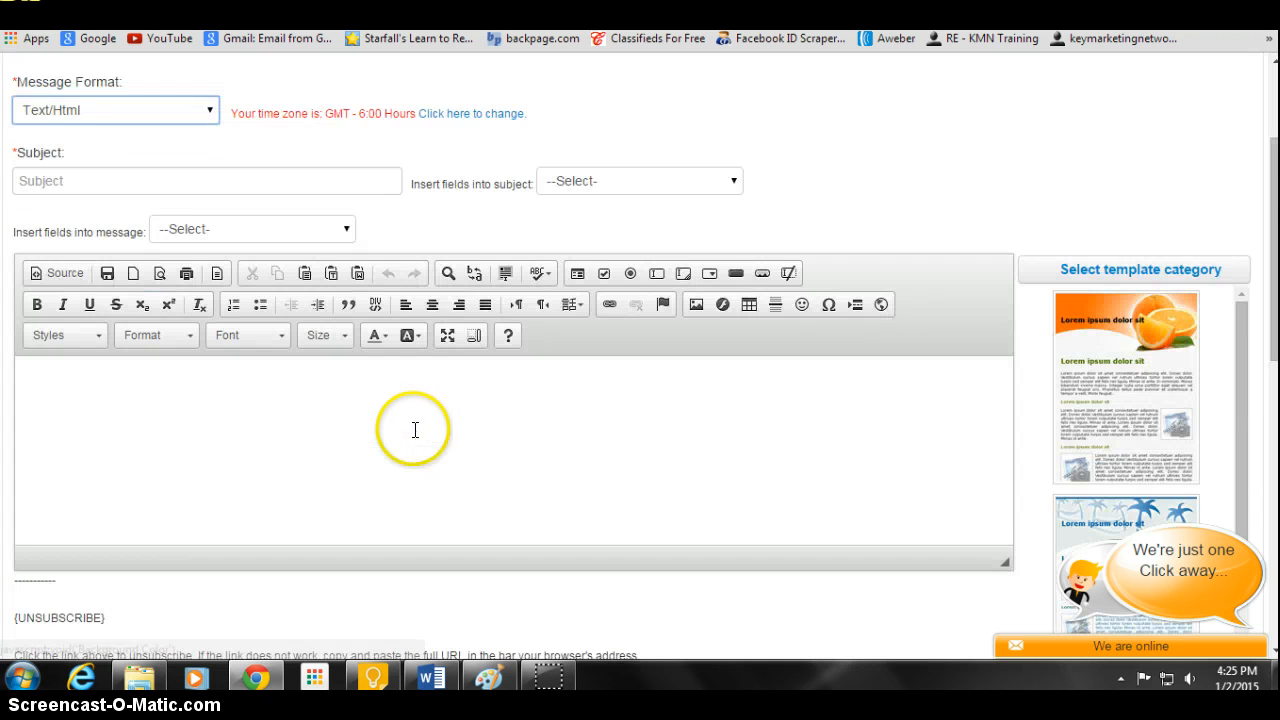
{"action": "scroll", "coordinate": [410, 430], "scroll_direction": "up", "scroll_amount": 2}
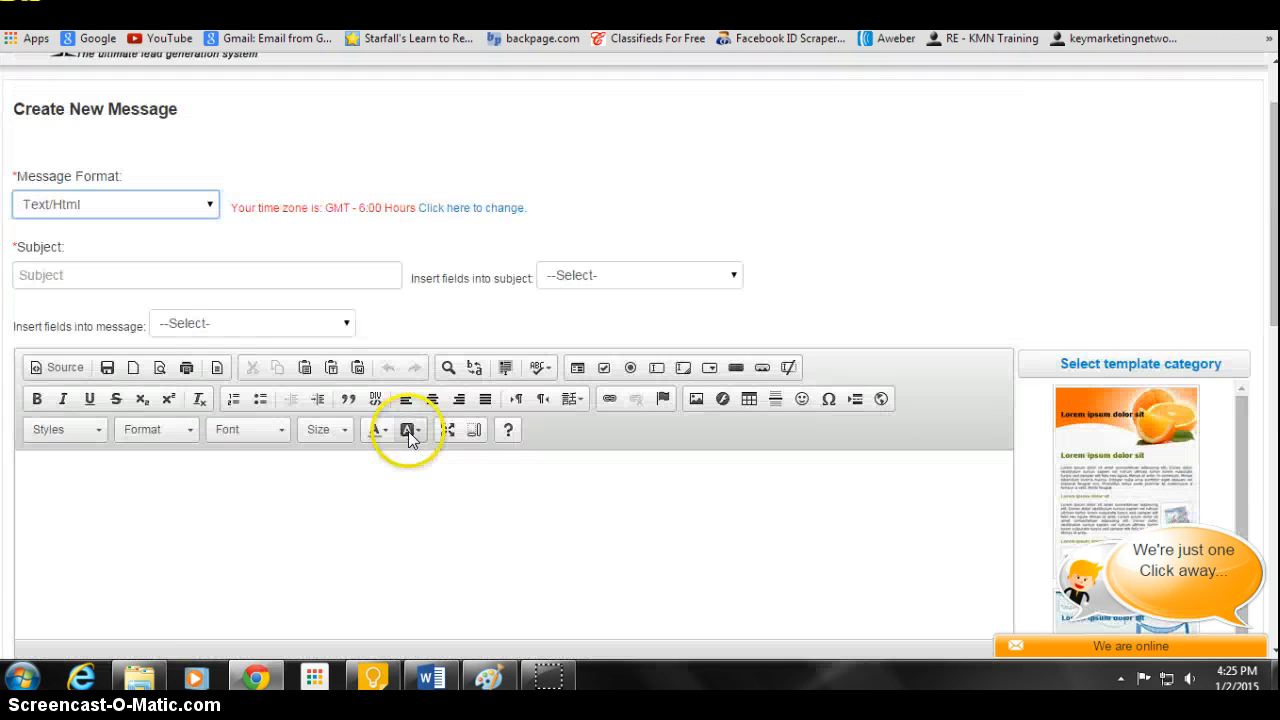
{"action": "left_click", "coordinate": [206, 207]}
{"action": "left_click", "coordinate": [190, 222]}
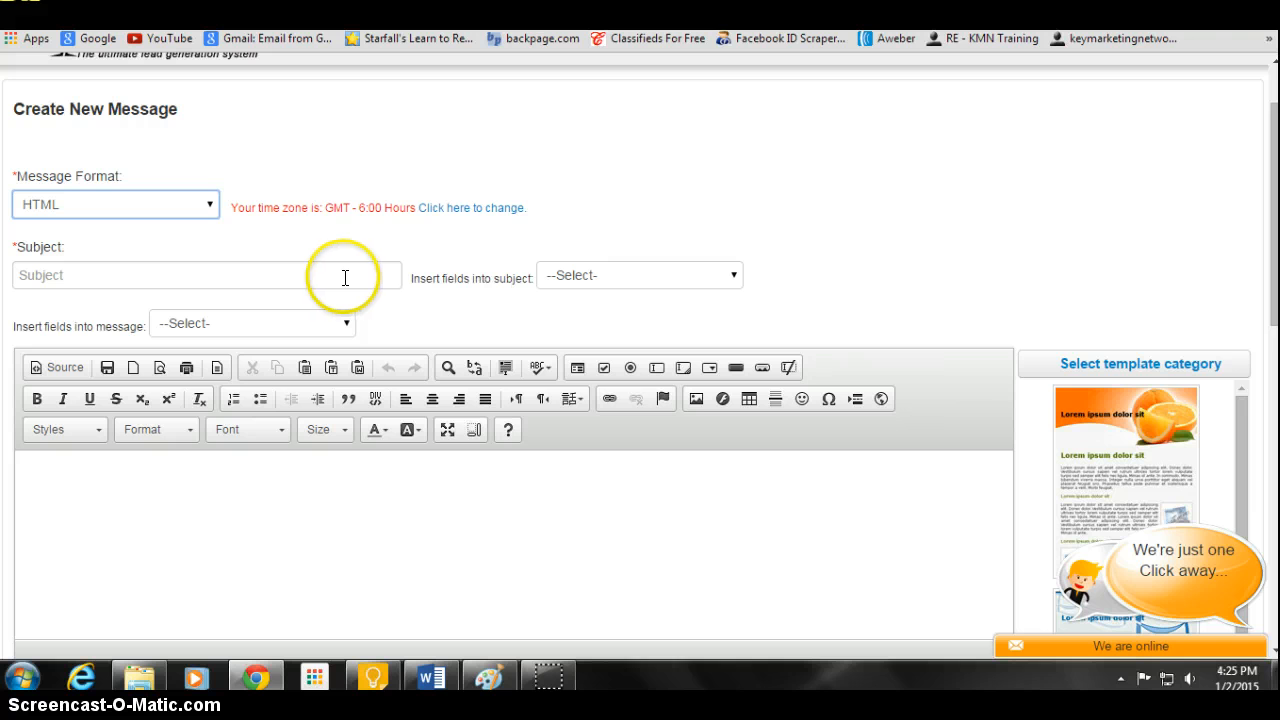
{"action": "scroll", "coordinate": [246, 196], "scroll_direction": "down", "scroll_amount": 3}
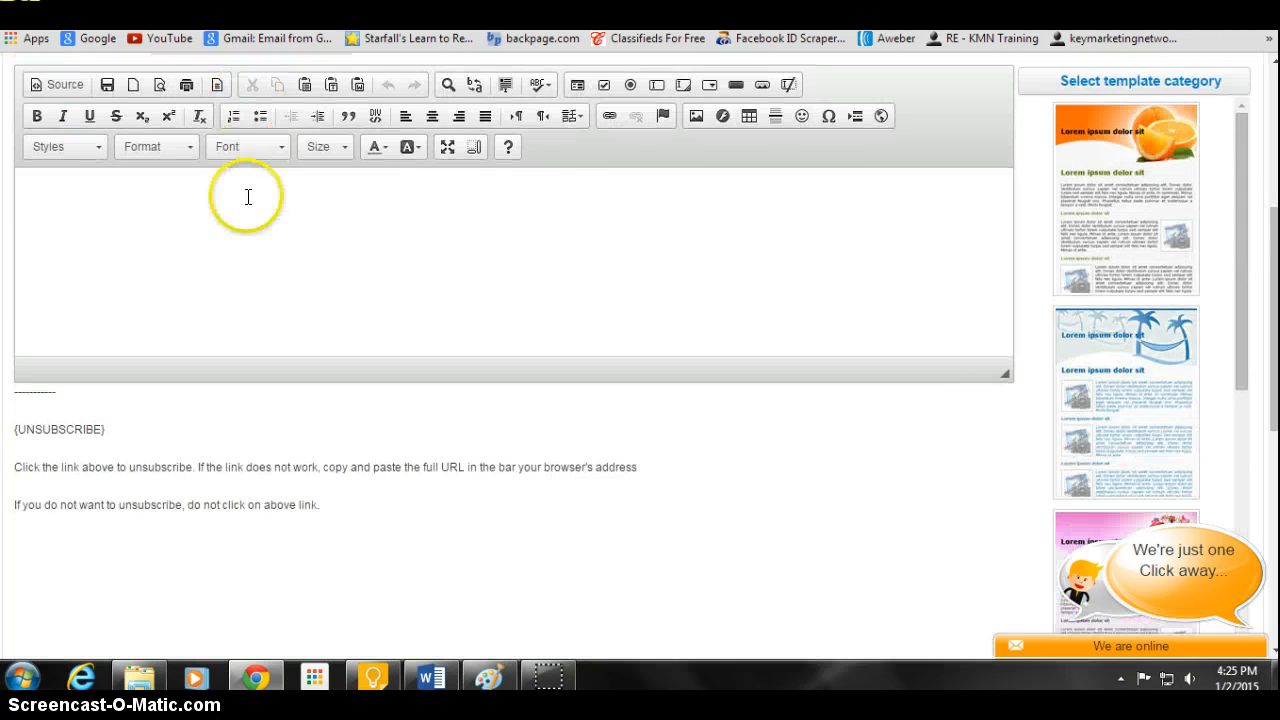
{"action": "scroll", "coordinate": [246, 196], "scroll_direction": "up", "scroll_amount": 4}
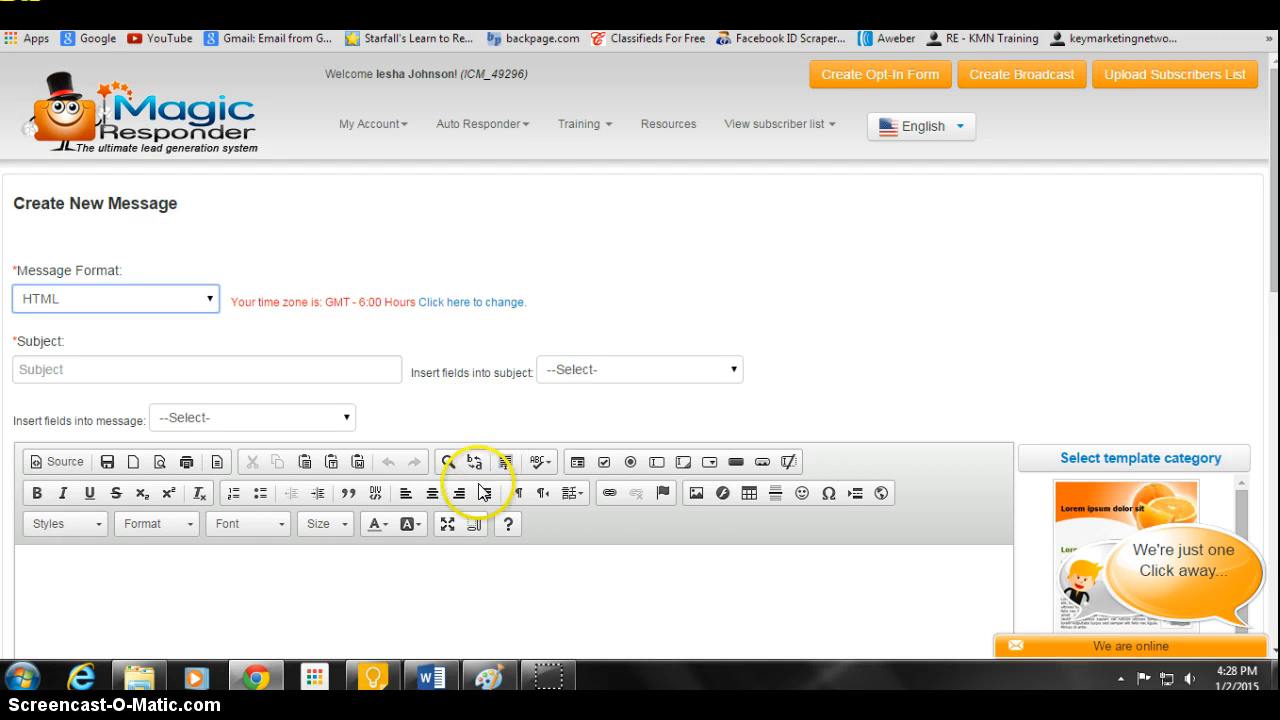
- Copy the Email 1 subject 'Thanks for stopping by!' from the Word script
{"action": "left_click", "coordinate": [425, 680]}
{"action": "scroll", "coordinate": [549, 195], "scroll_direction": "down", "scroll_amount": 1}
{"action": "scroll", "coordinate": [549, 195], "scroll_direction": "down", "scroll_amount": 6}
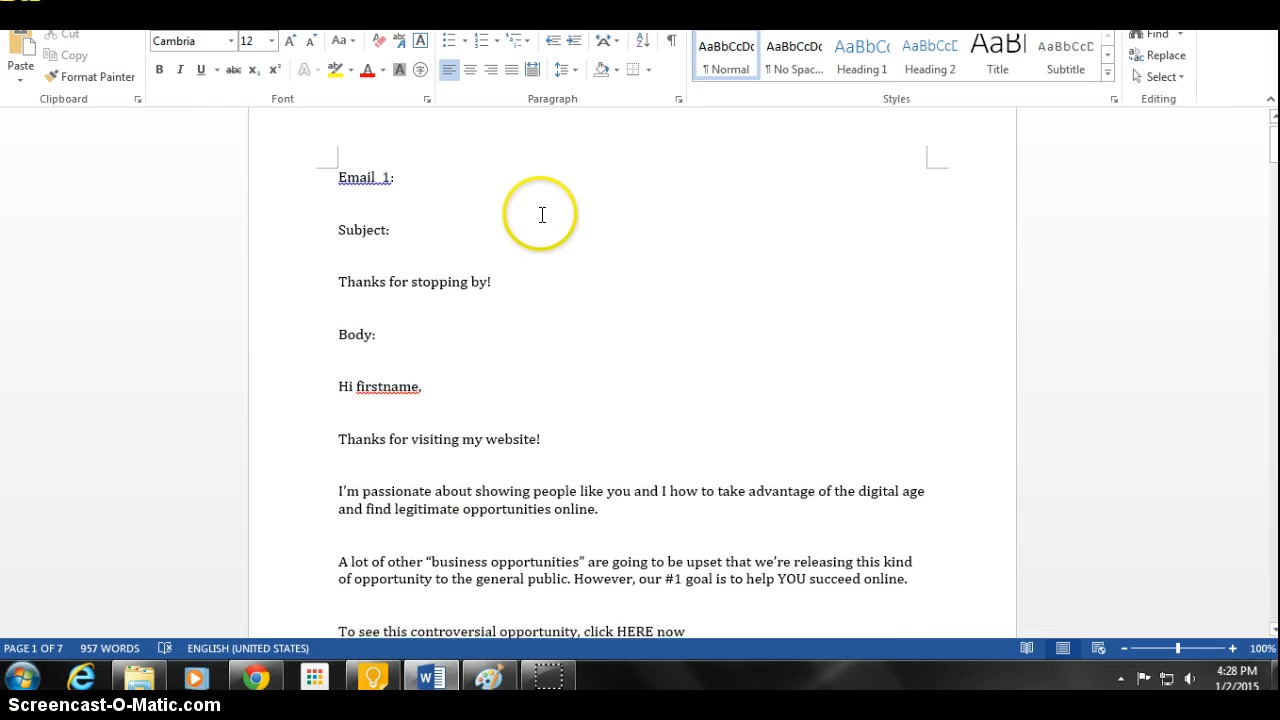
{"action": "scroll", "coordinate": [457, 354], "scroll_direction": "down", "scroll_amount": 8}
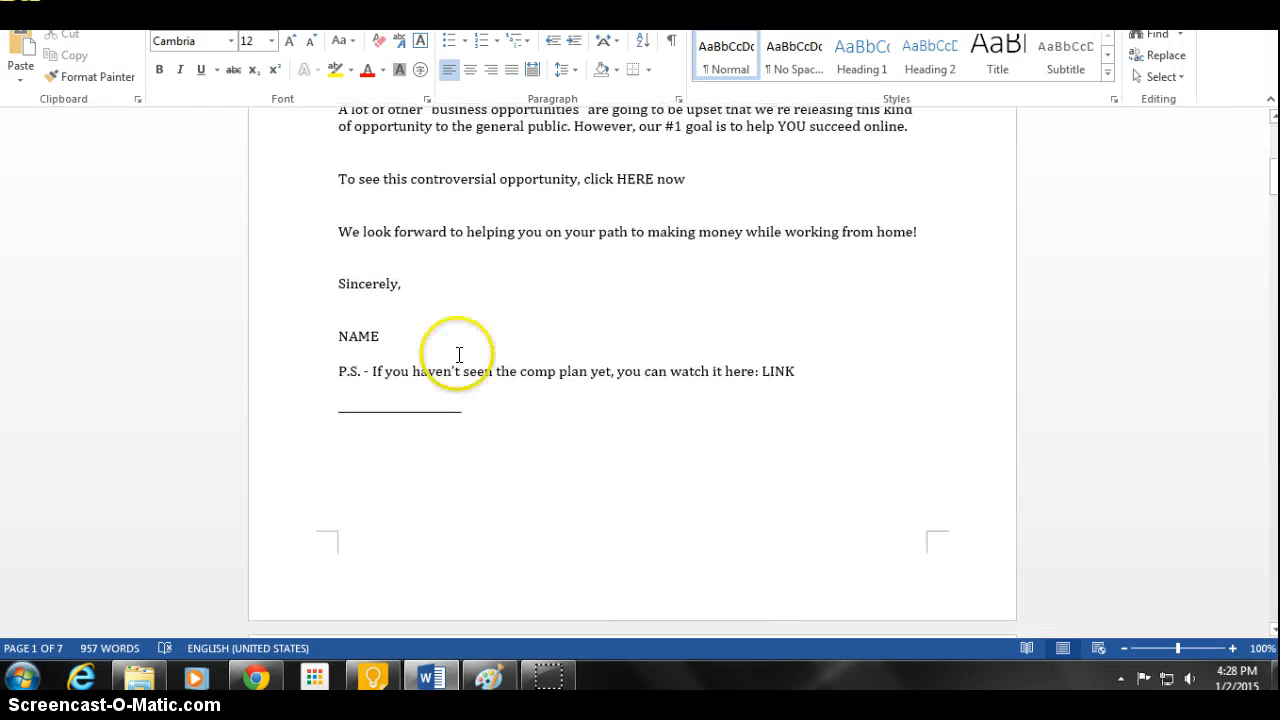
{"action": "scroll", "coordinate": [463, 360], "scroll_direction": "up", "scroll_amount": 5}
{"action": "scroll", "coordinate": [463, 360], "scroll_direction": "up", "scroll_amount": 10}
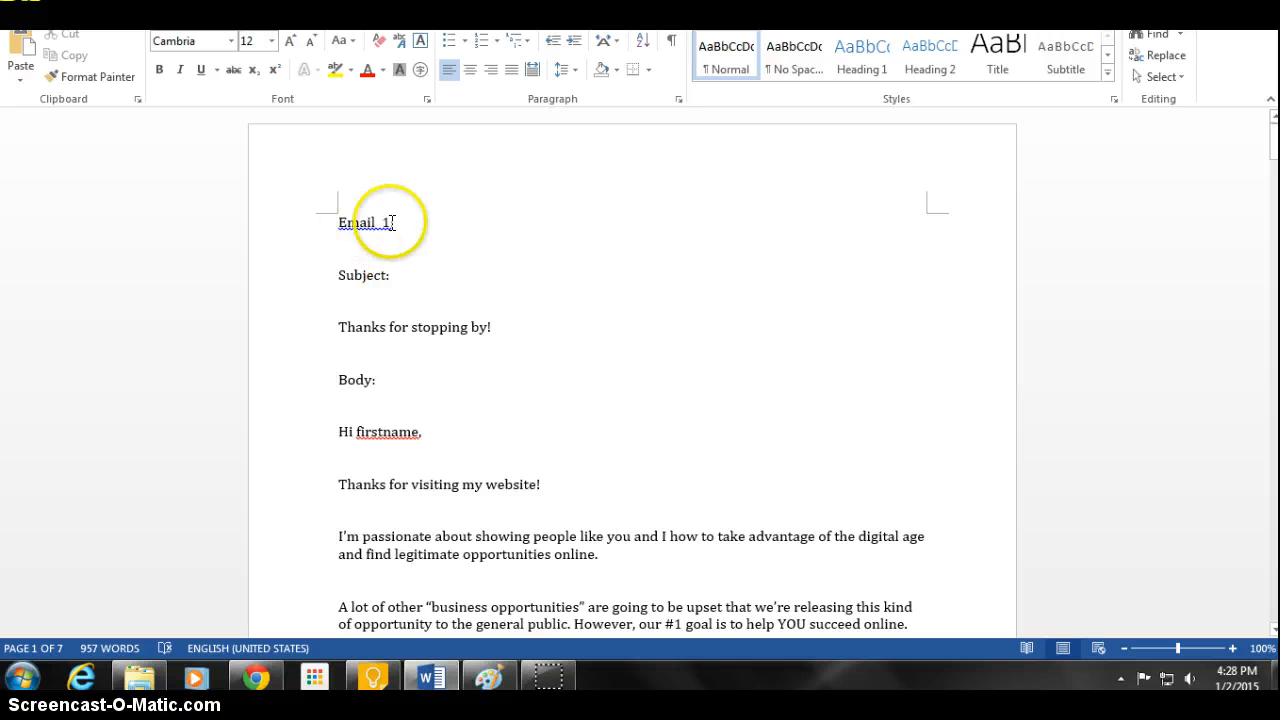
{"action": "left_click", "coordinate": [338, 326]}
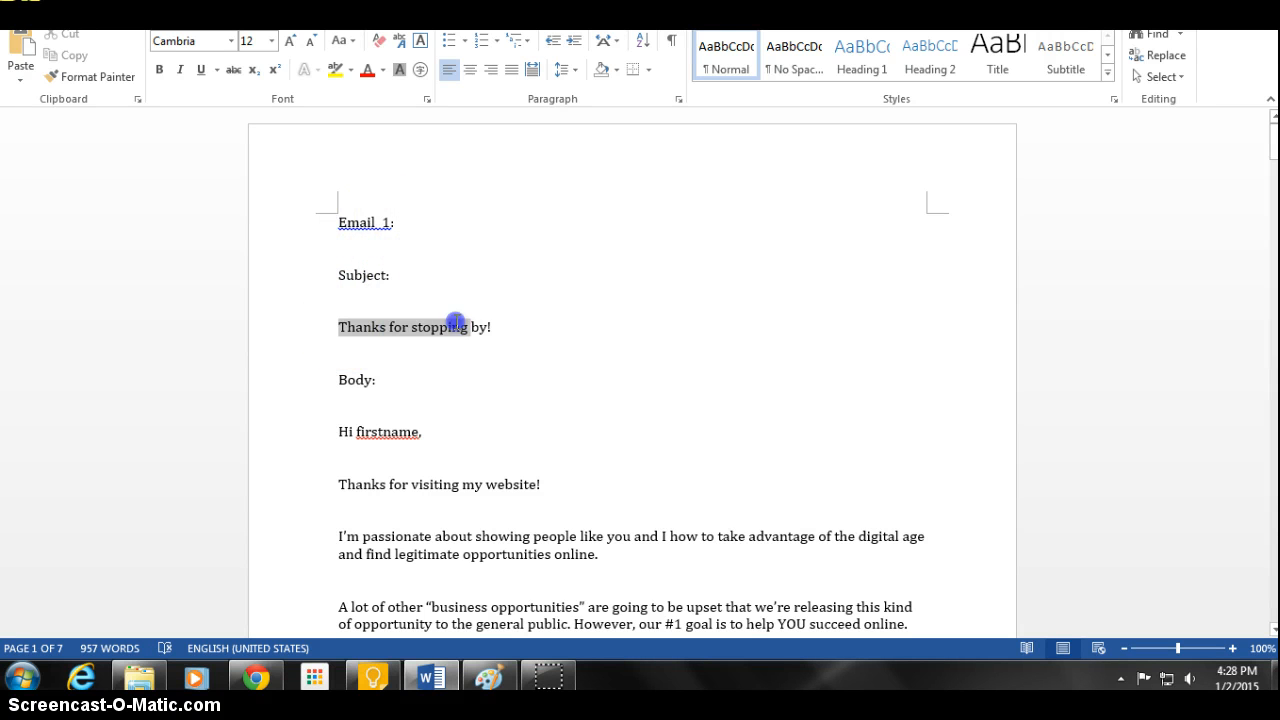
{"action": "right_click", "coordinate": [480, 330]}
{"action": "left_click", "coordinate": [512, 357]}
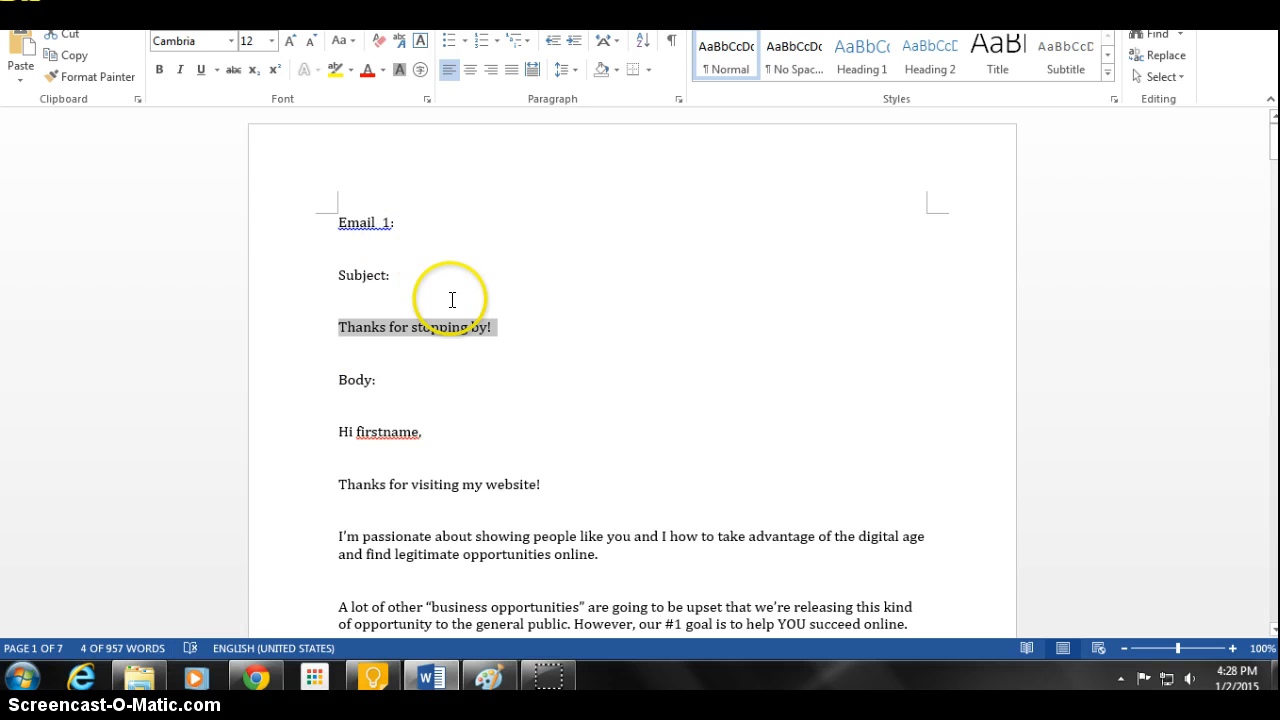
{"action": "left_click", "coordinate": [276, 678]}
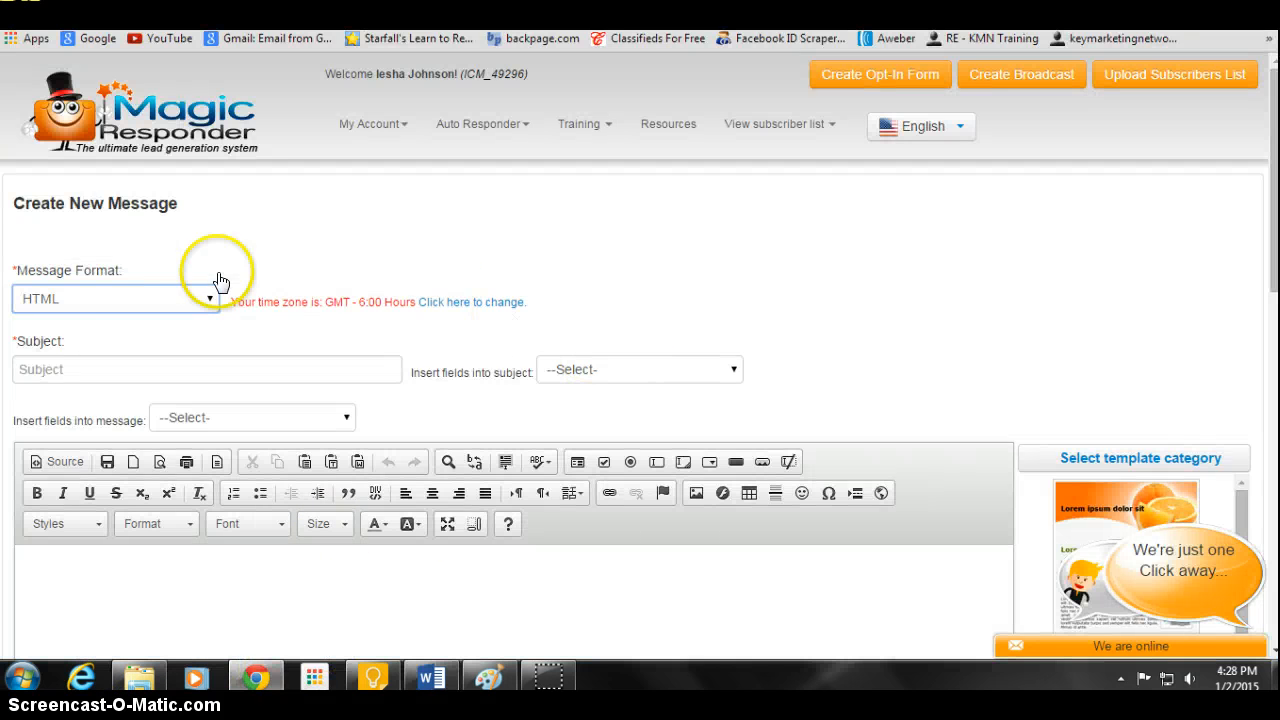
- Paste 'Thanks for stopping by!' into the Subject field and place the caret in the body
{"action": "left_click", "coordinate": [53, 367]}
{"action": "right_click", "coordinate": [53, 367]}
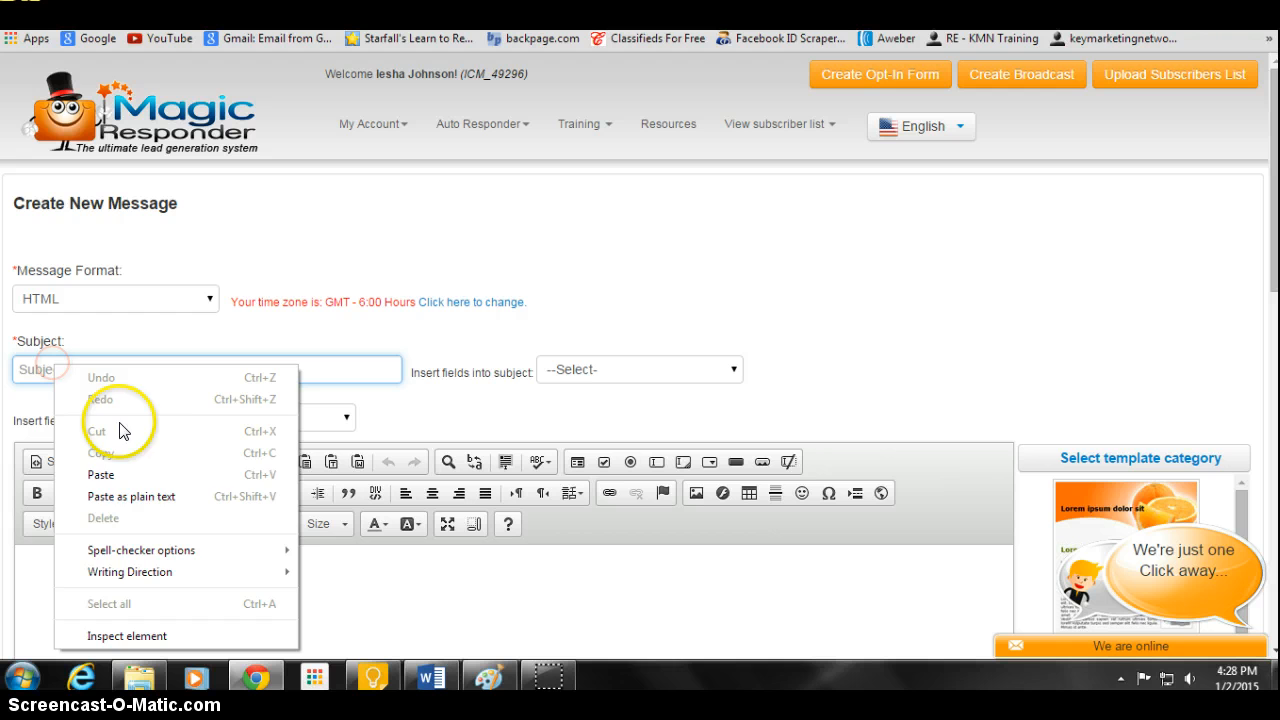
{"action": "left_click", "coordinate": [128, 476]}
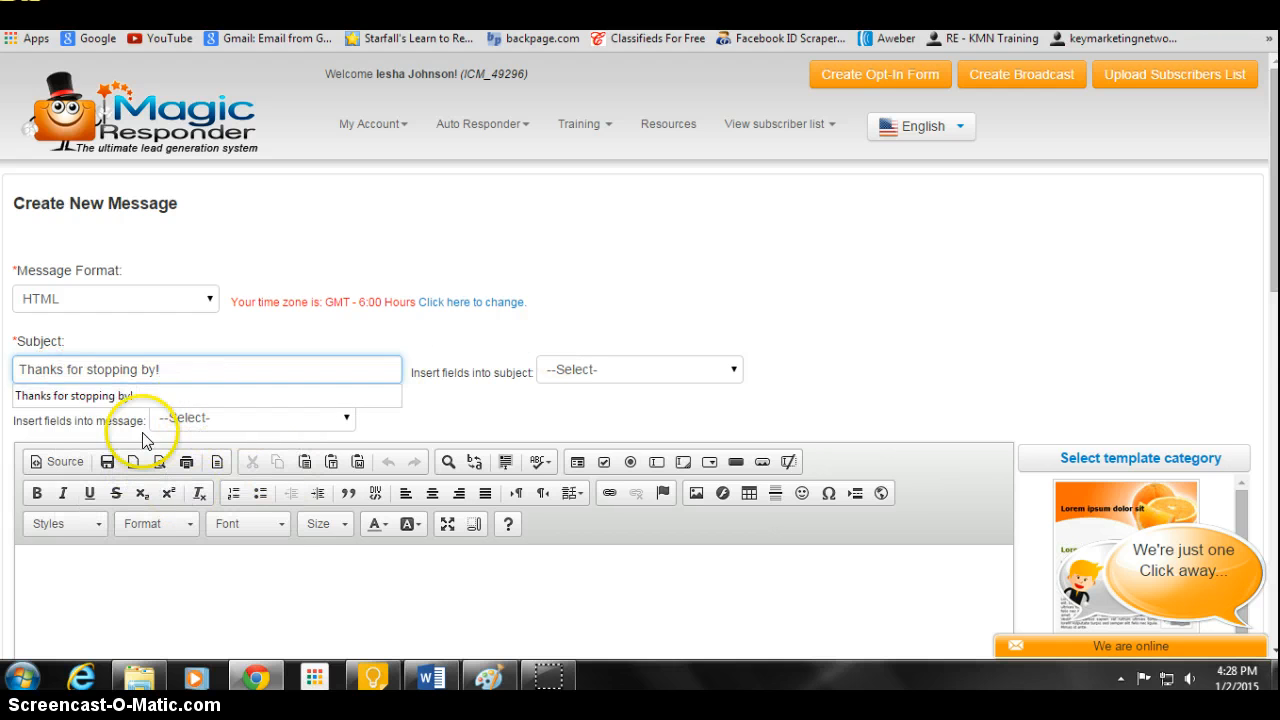
{"action": "left_click", "coordinate": [146, 395]}
{"action": "scroll", "coordinate": [101, 510], "scroll_direction": "down", "scroll_amount": 2}
{"action": "left_click", "coordinate": [48, 383]}
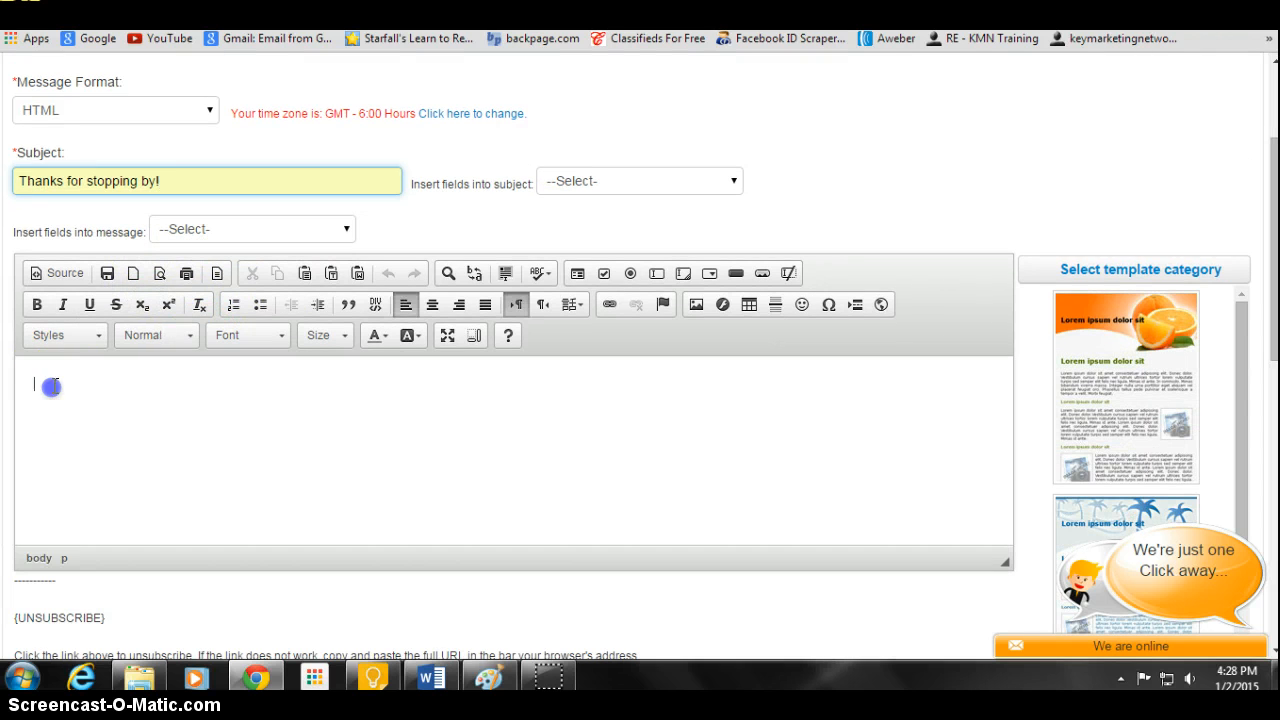
{"action": "left_click", "coordinate": [421, 681]}
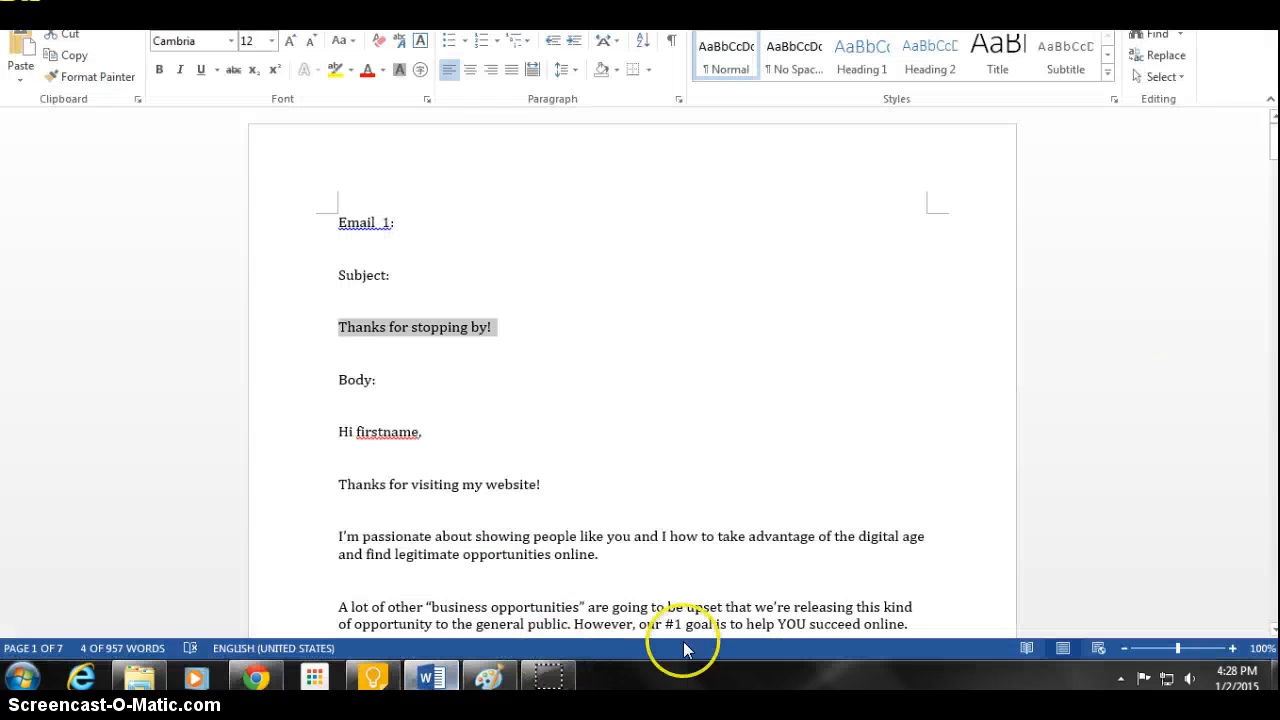
- Copy the Email 1 text from 'Hi firstname,' through the P.S. line in Word
{"action": "left_click", "coordinate": [645, 349]}
{"action": "scroll", "coordinate": [300, 380], "scroll_direction": "down", "scroll_amount": 1}
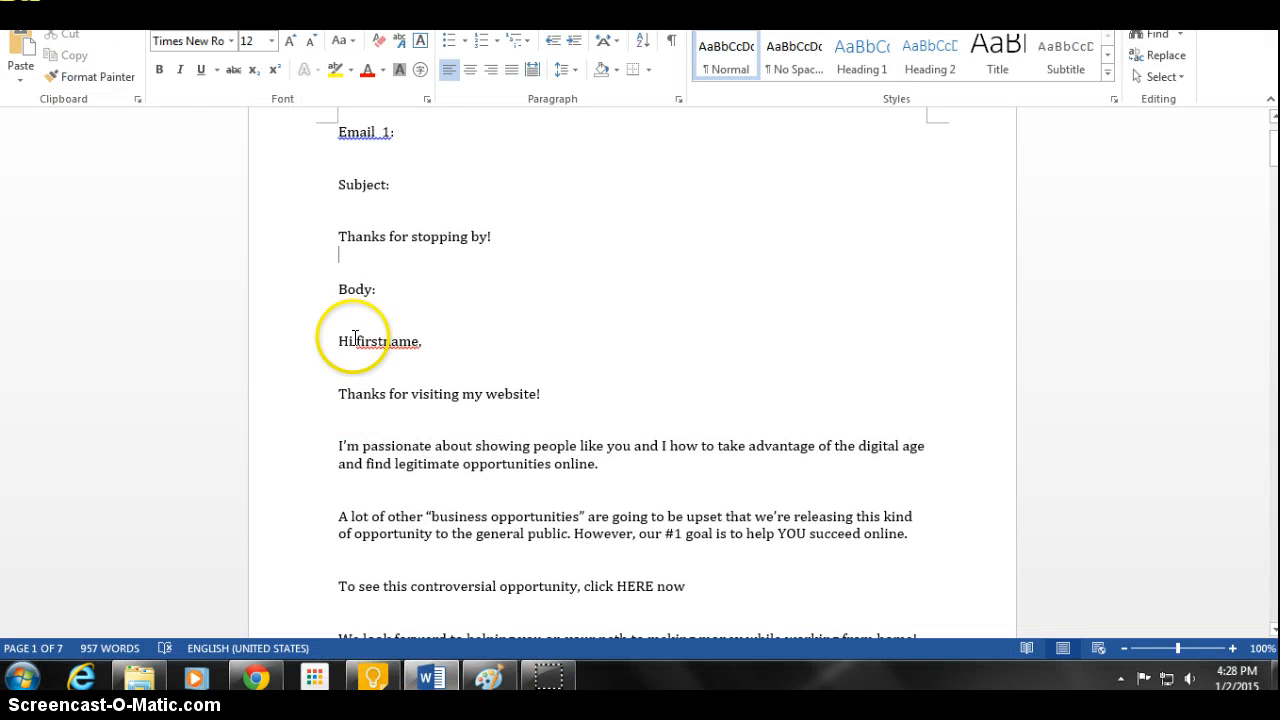
{"action": "left_click", "coordinate": [421, 342]}
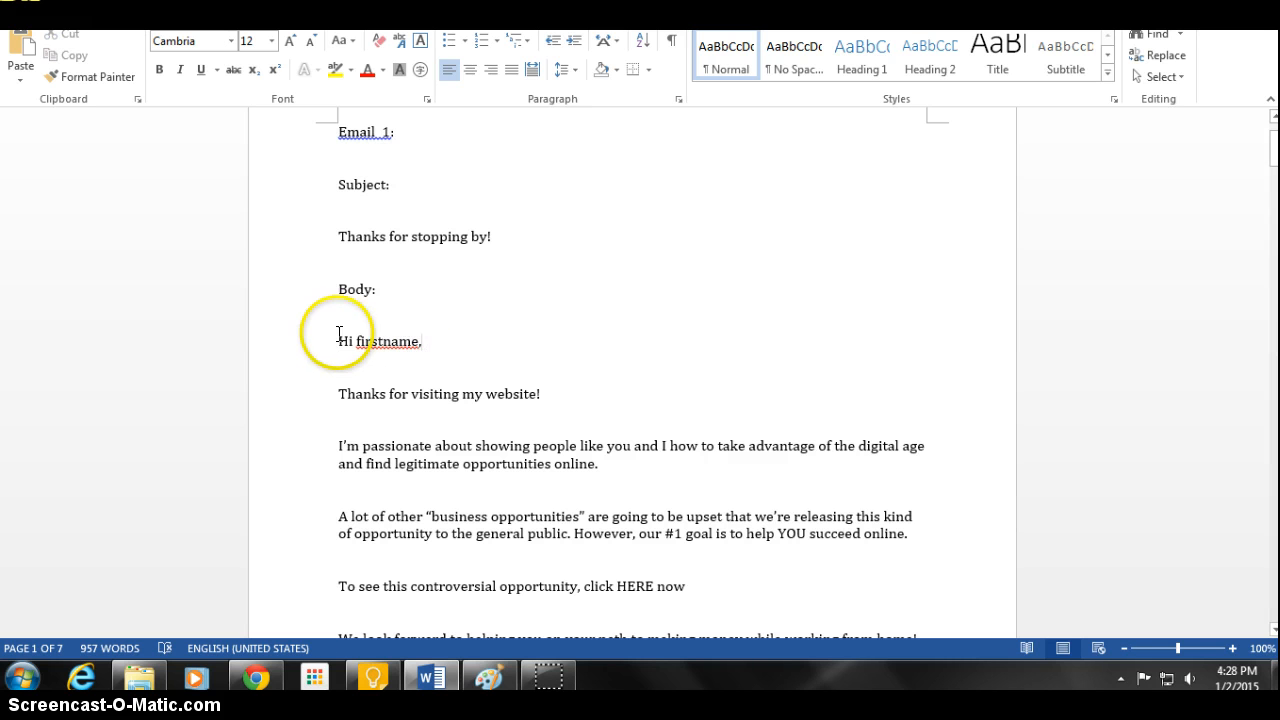
{"action": "scroll", "coordinate": [335, 300], "scroll_direction": "down", "scroll_amount": 3}
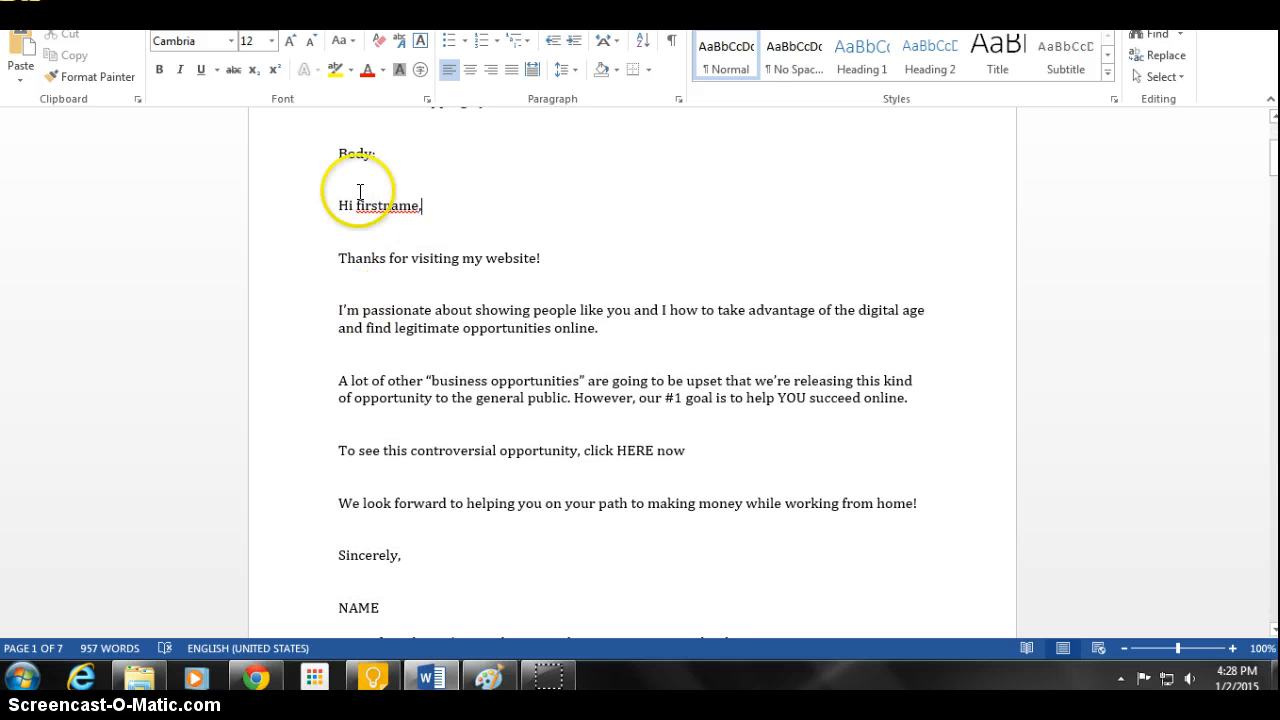
{"action": "left_click_drag", "start_coordinate": [337, 200], "coordinate": [831, 560]}
{"action": "right_click", "coordinate": [529, 286]}
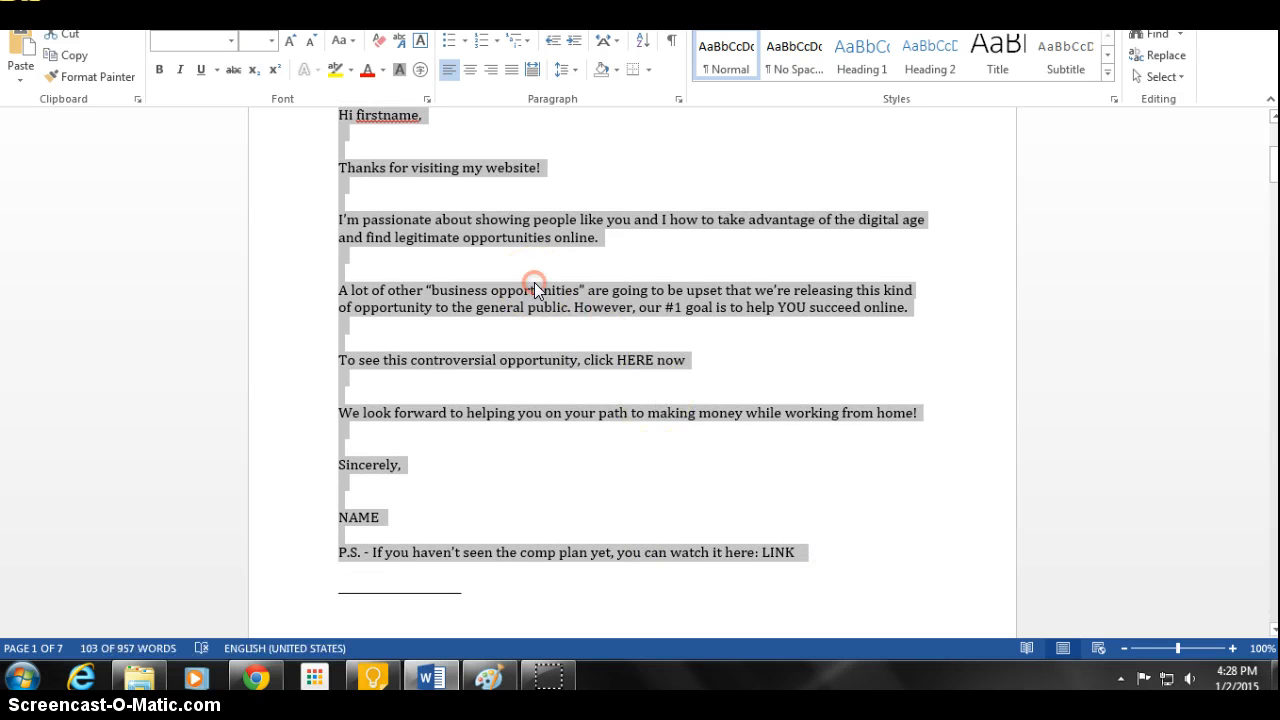
{"action": "left_click", "coordinate": [572, 318]}
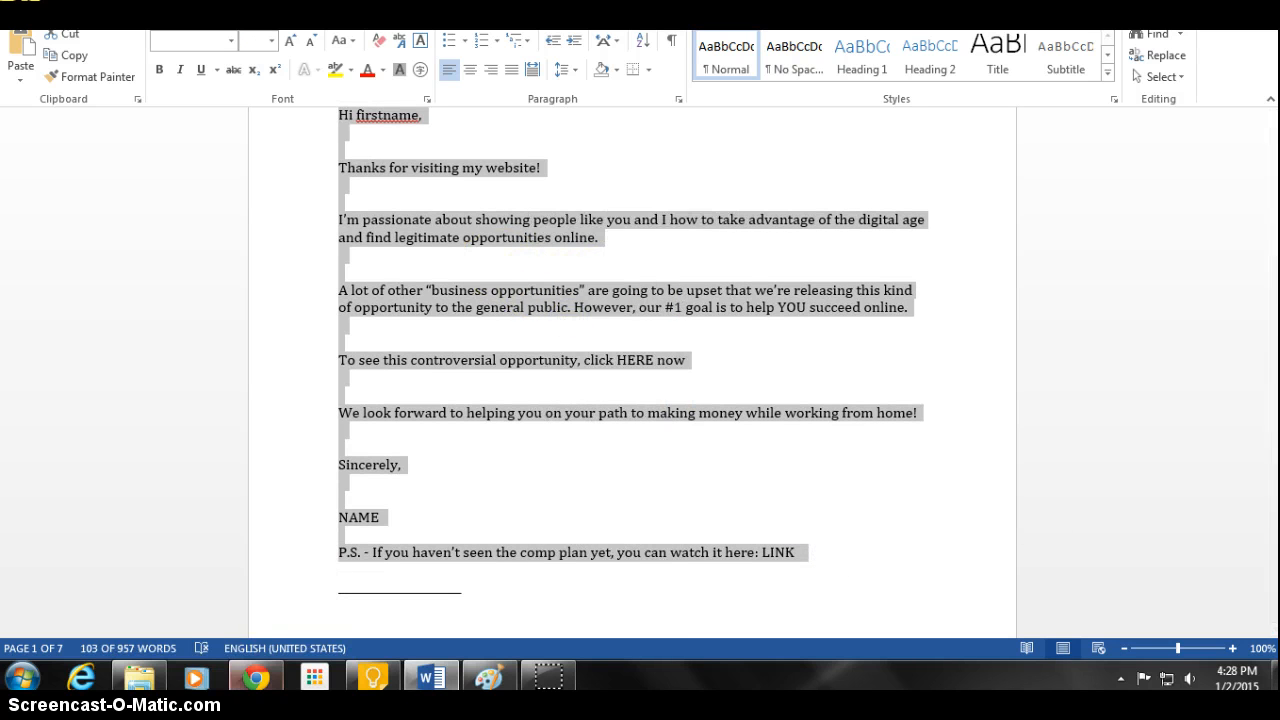
- Paste the Email 1 text into the message body through the editor's Paste dialog
{"action": "left_click", "coordinate": [256, 678]}
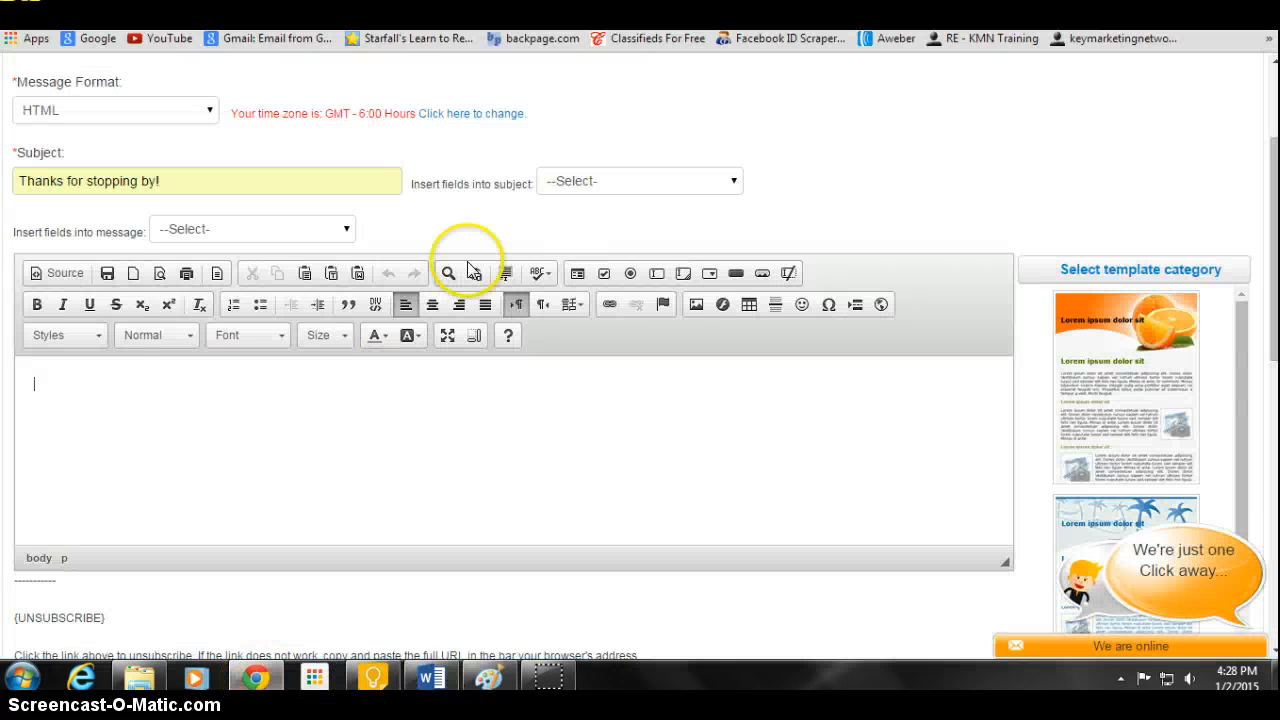
{"action": "right_click", "coordinate": [51, 380]}
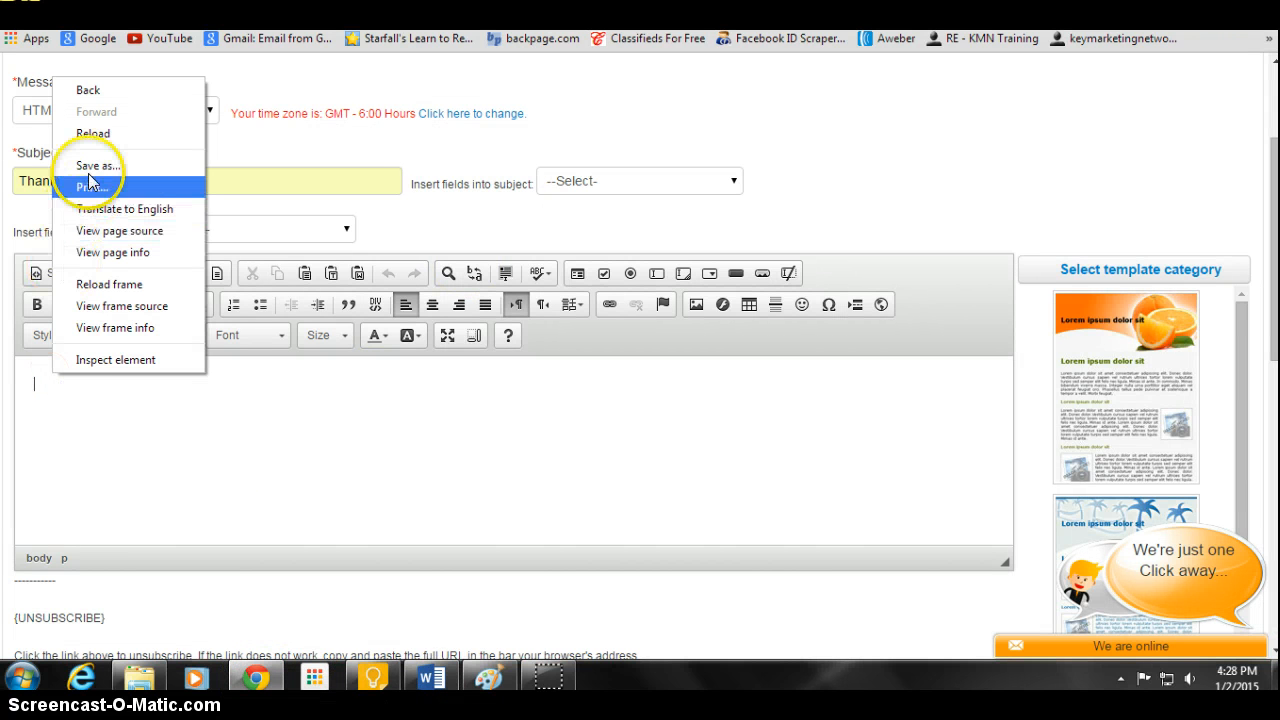
{"action": "left_click", "coordinate": [45, 307]}
{"action": "right_click", "coordinate": [45, 388]}
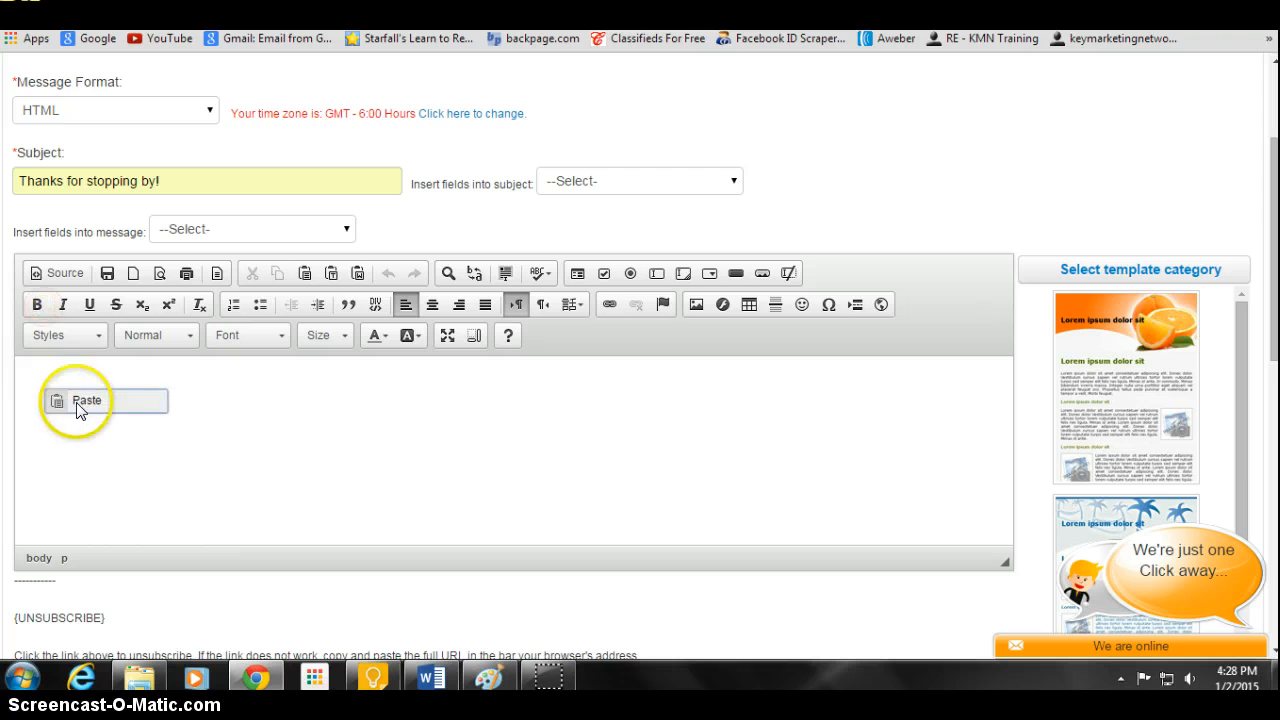
{"action": "left_click", "coordinate": [80, 400]}
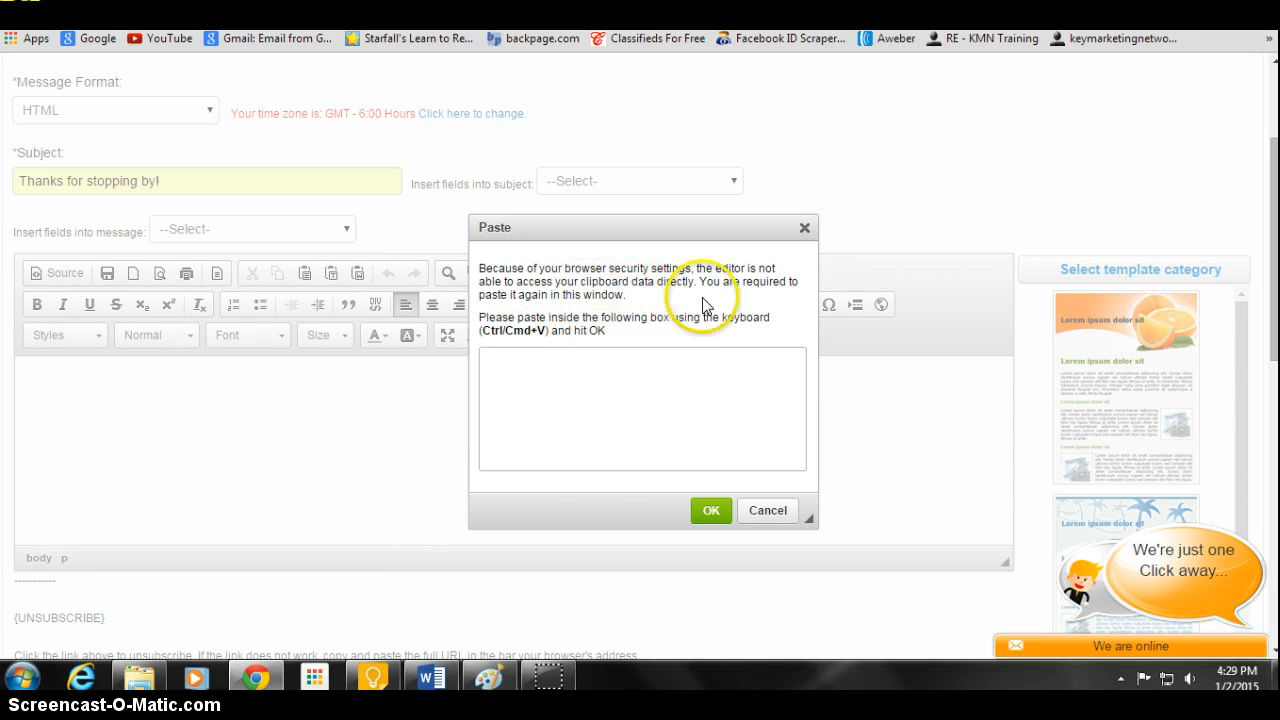
{"action": "right_click", "coordinate": [500, 358]}
{"action": "left_click", "coordinate": [535, 463]}
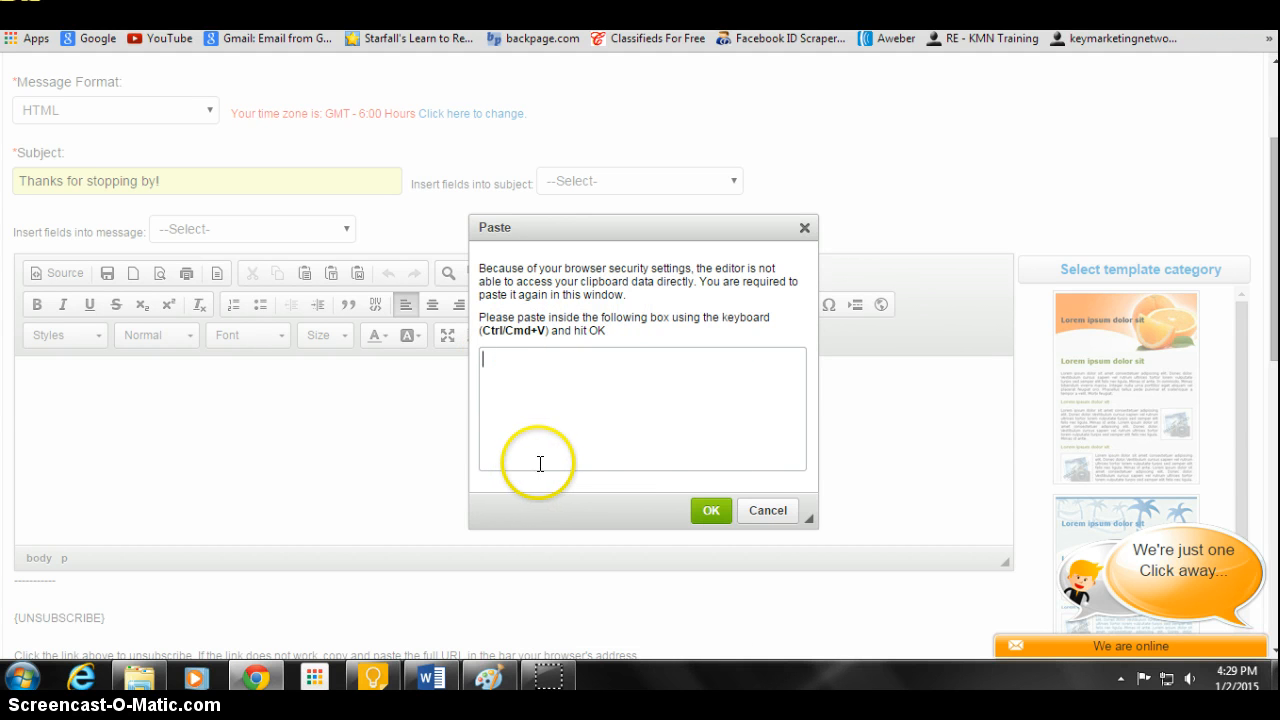
{"action": "left_click", "coordinate": [709, 510]}
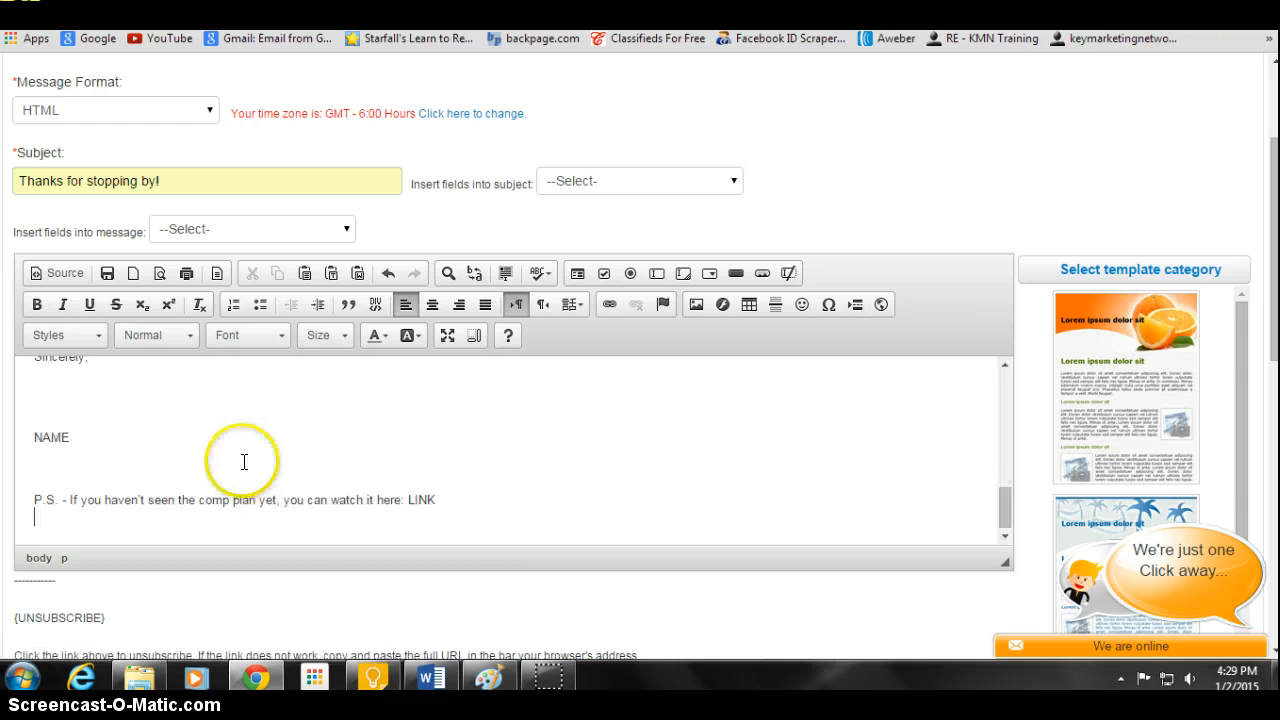
- Scroll through the message body to review the pasted email
{"action": "scroll", "coordinate": [250, 460], "scroll_direction": "up", "scroll_amount": 5}
{"action": "scroll", "coordinate": [309, 468], "scroll_direction": "up", "scroll_amount": 8}
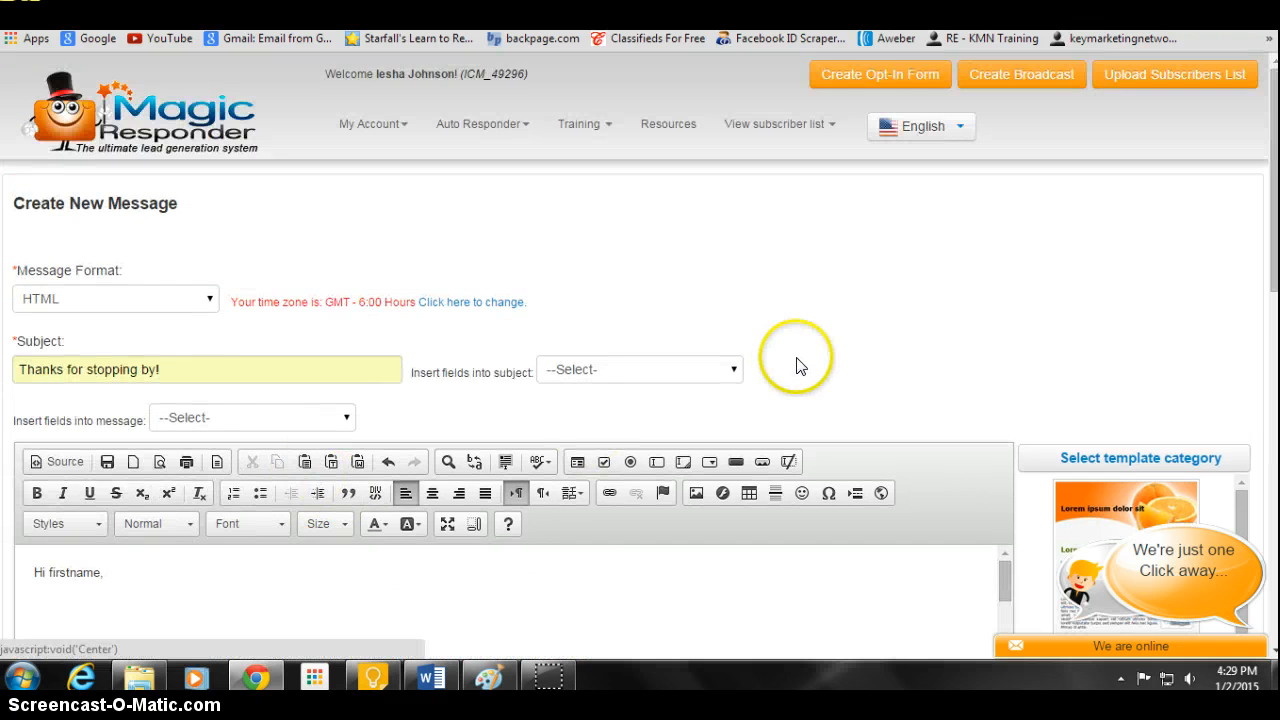
{"action": "scroll", "coordinate": [796, 362], "scroll_direction": "down", "scroll_amount": 2}
{"action": "scroll", "coordinate": [798, 359], "scroll_direction": "down", "scroll_amount": 2}
{"action": "scroll", "coordinate": [514, 451], "scroll_direction": "up", "scroll_amount": 5}
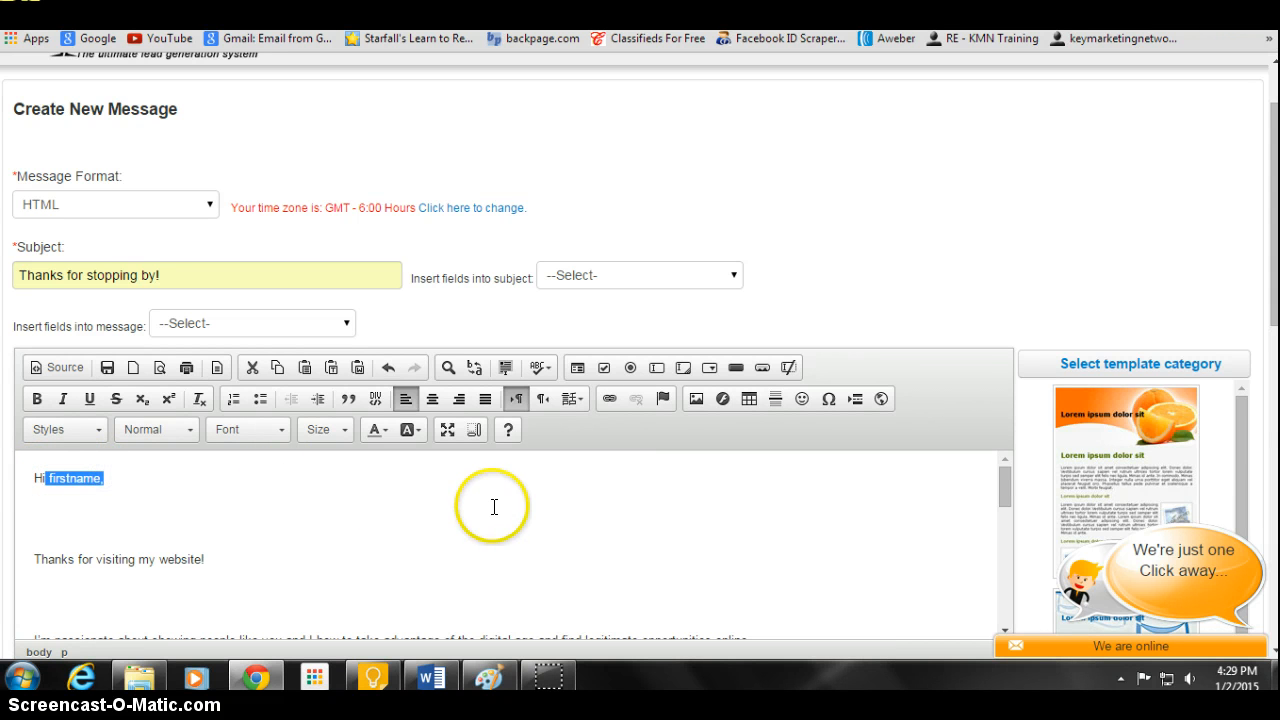
{"action": "scroll", "coordinate": [281, 513], "scroll_direction": "down", "scroll_amount": 1}
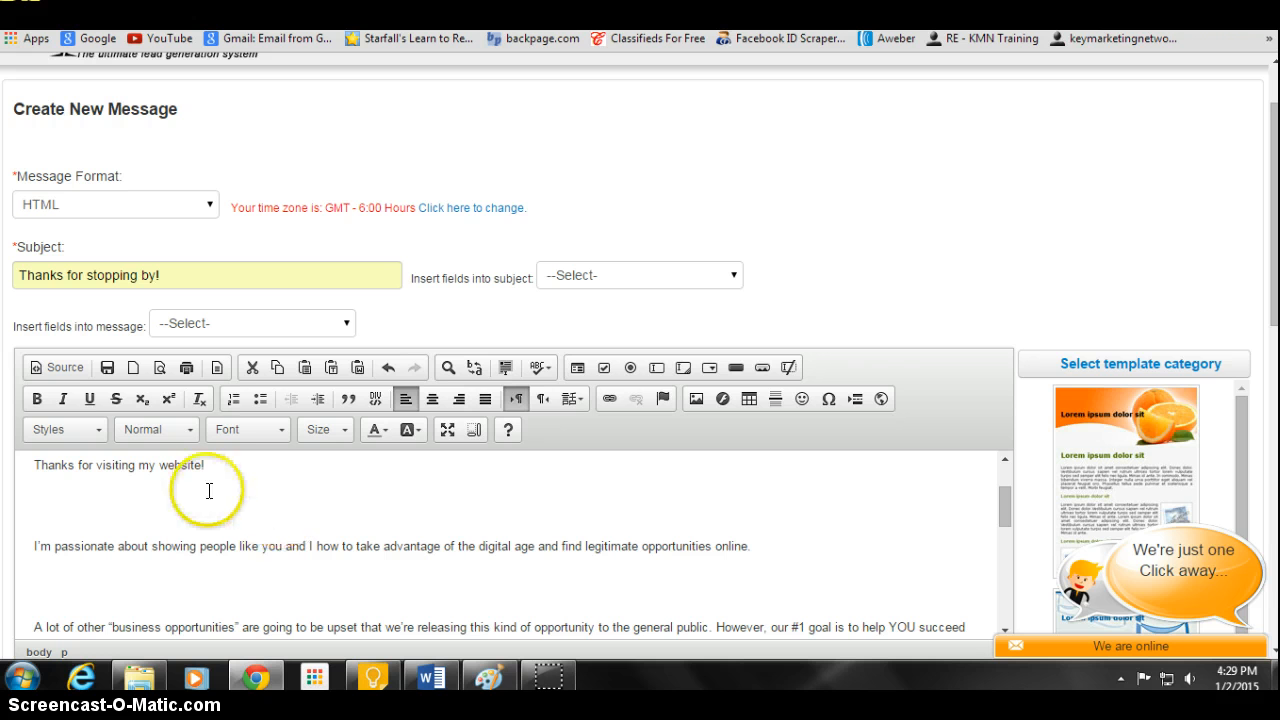
{"action": "scroll", "coordinate": [215, 490], "scroll_direction": "up", "scroll_amount": 1}
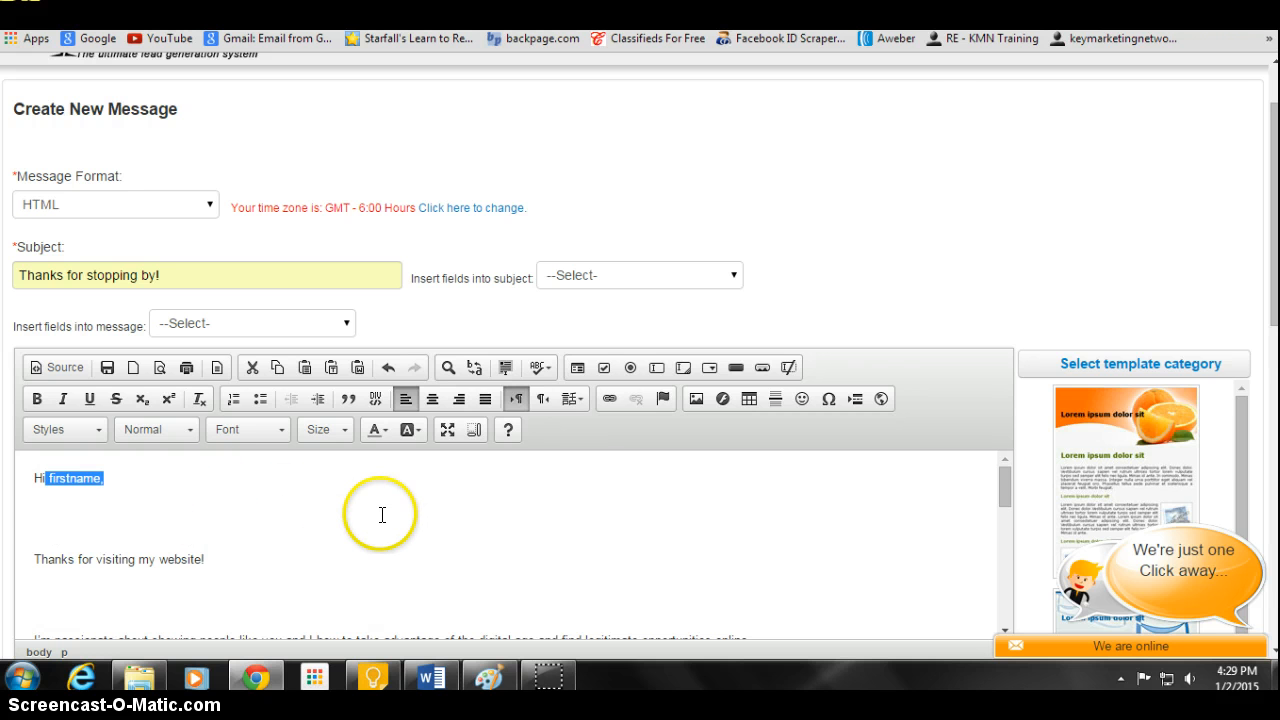
{"action": "scroll", "coordinate": [382, 508], "scroll_direction": "down", "scroll_amount": 1}
{"action": "scroll", "coordinate": [382, 508], "scroll_direction": "up", "scroll_amount": 3}
{"action": "scroll", "coordinate": [857, 360], "scroll_direction": "down", "scroll_amount": 4}
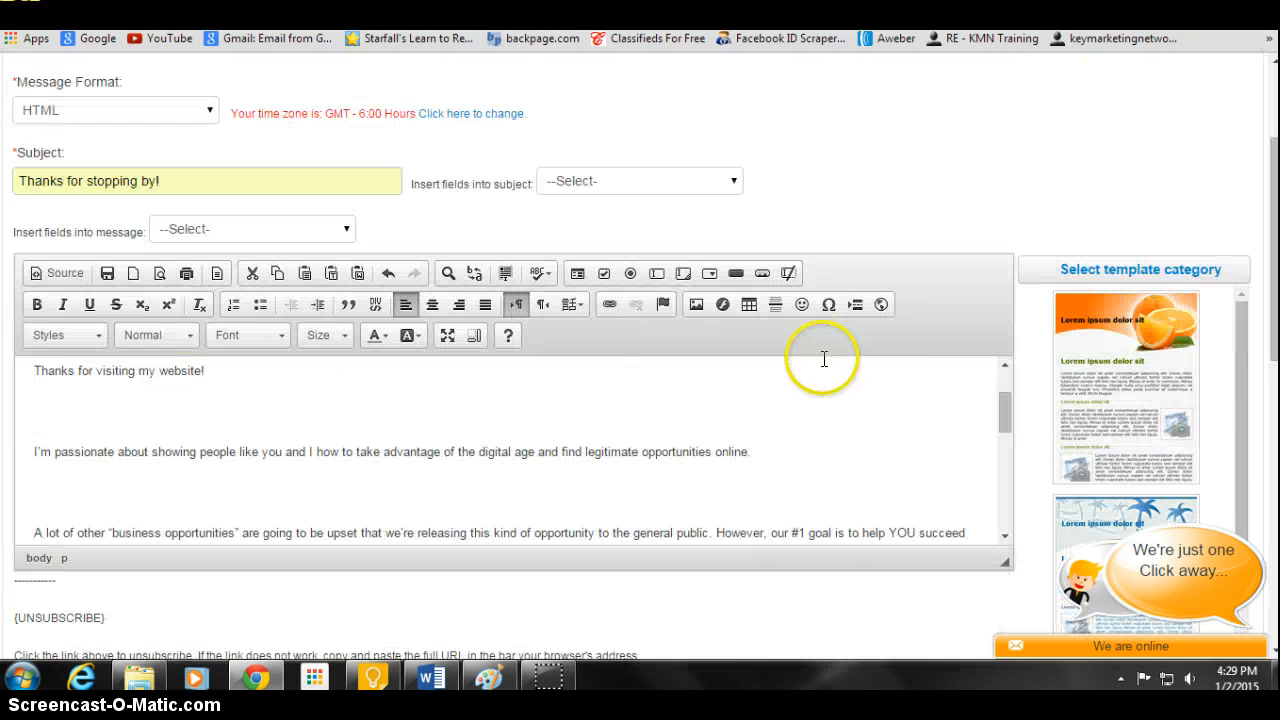
{"action": "scroll", "coordinate": [824, 359], "scroll_direction": "up", "scroll_amount": 3}
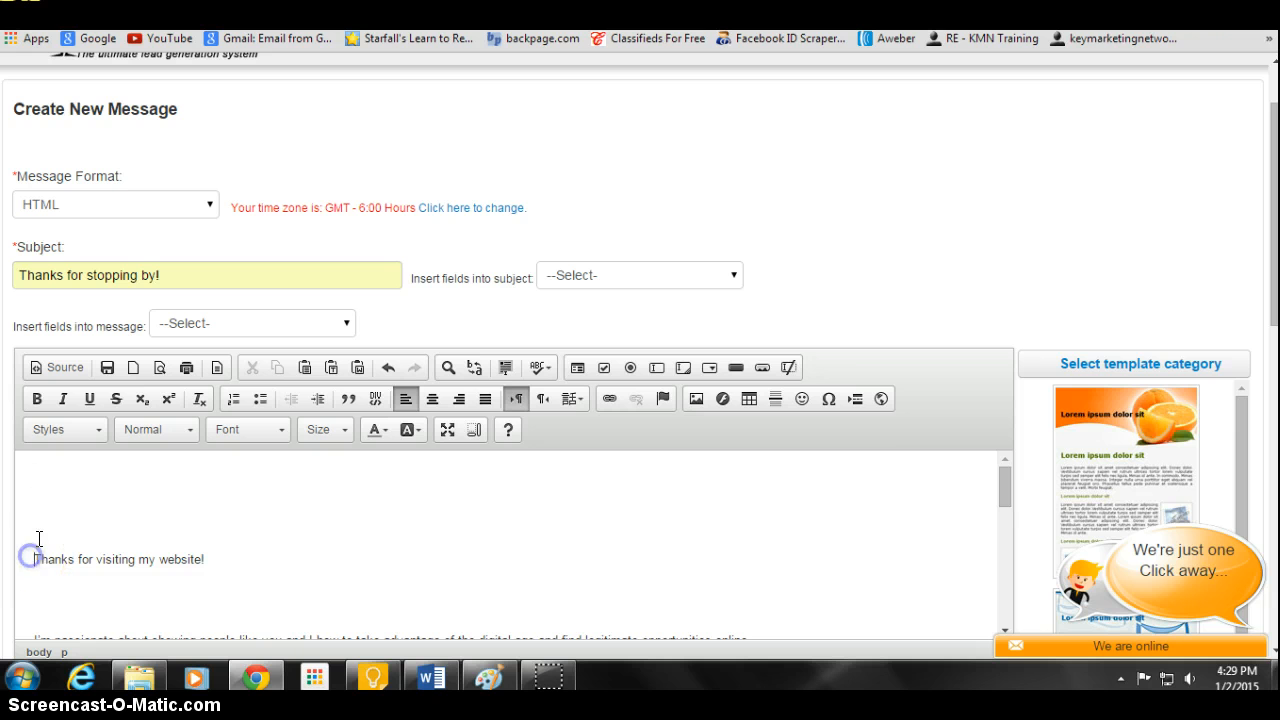
- Find the word HERE in 'To see this controversial opportunity' and open its Link dialog
{"action": "scroll", "coordinate": [39, 539], "scroll_direction": "down", "scroll_amount": 1}
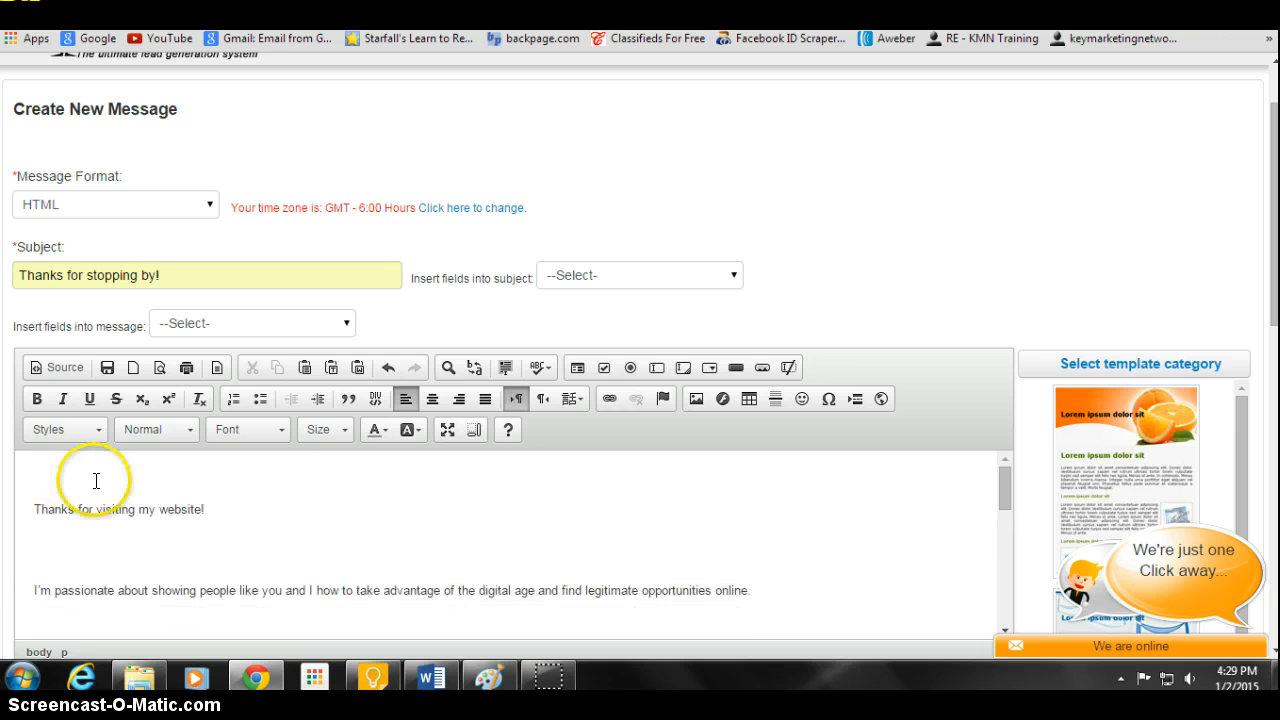
{"action": "scroll", "coordinate": [170, 522], "scroll_direction": "down", "scroll_amount": 2}
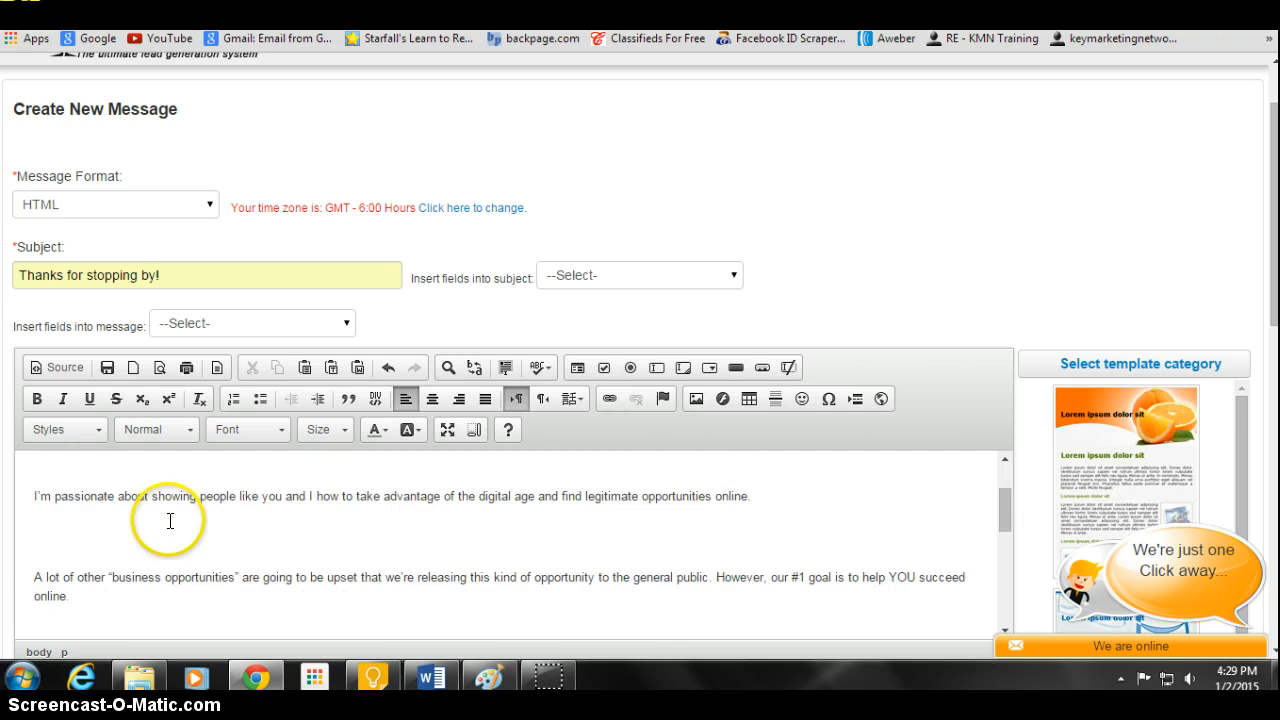
{"action": "scroll", "coordinate": [90, 515], "scroll_direction": "up", "scroll_amount": 4}
{"action": "scroll", "coordinate": [381, 581], "scroll_direction": "down", "scroll_amount": 5}
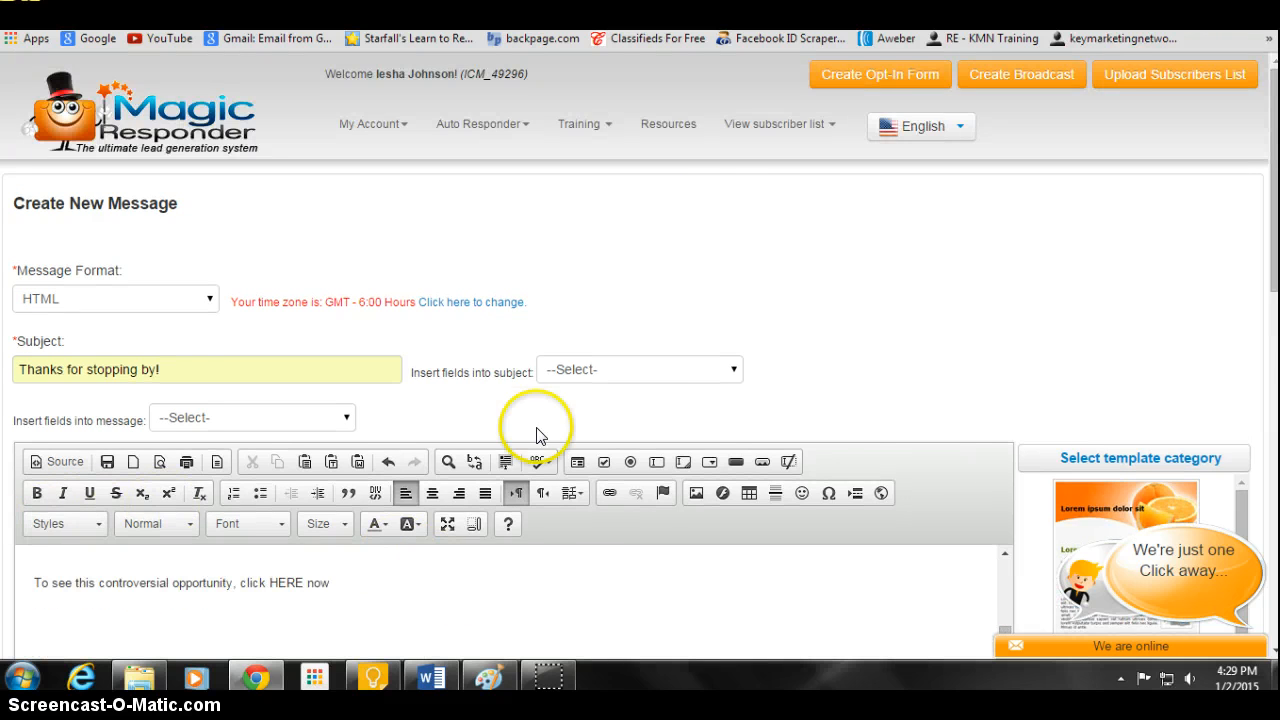
{"action": "scroll", "coordinate": [809, 277], "scroll_direction": "down", "scroll_amount": 3}
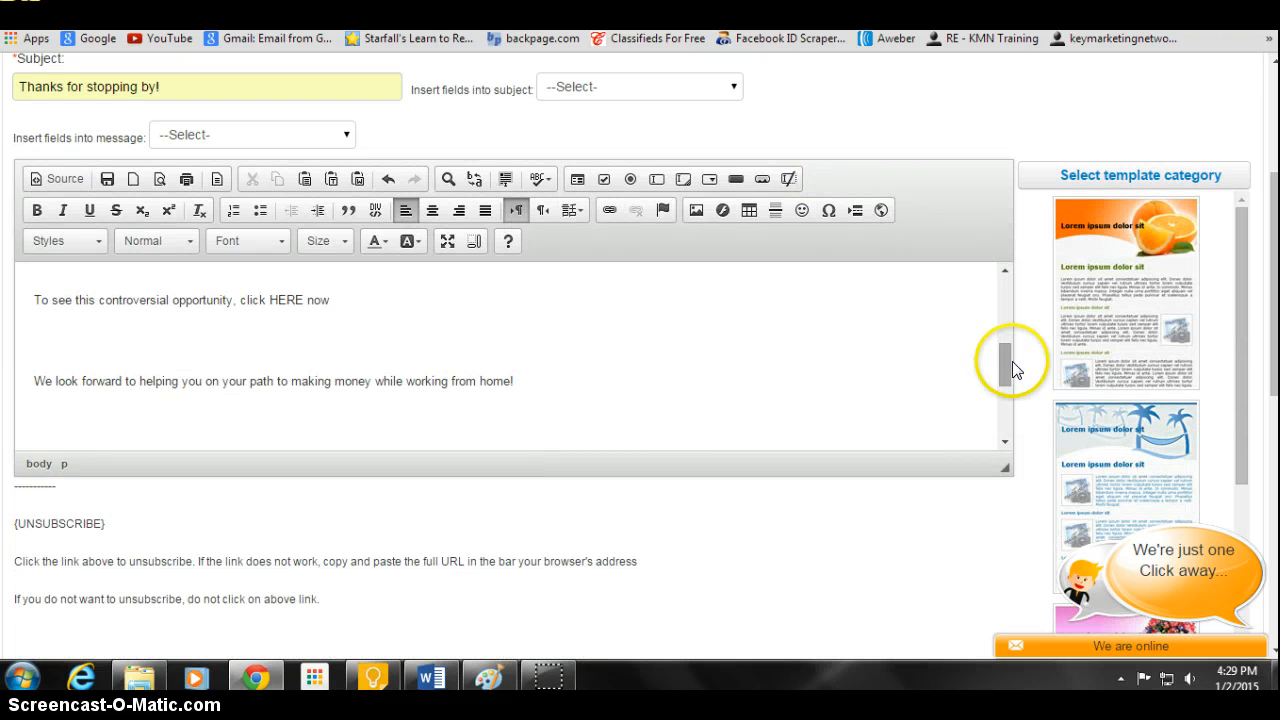
{"action": "mouse_move", "coordinate": [1009, 346]}
{"action": "left_mouse_down"}
{"action": "mouse_move", "coordinate": [1007, 292]}
{"action": "mouse_move", "coordinate": [1007, 360]}
{"action": "left_mouse_up"}
{"action": "left_click", "coordinate": [266, 331]}
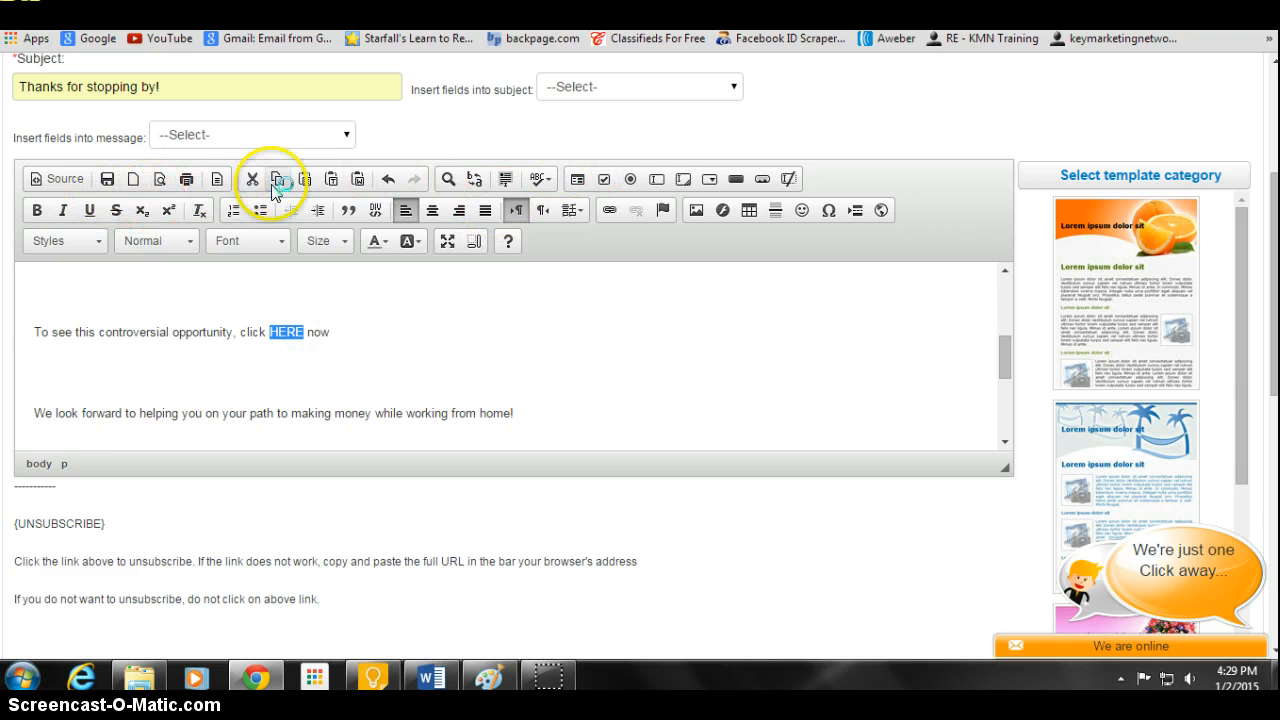
{"action": "left_click", "coordinate": [610, 213]}
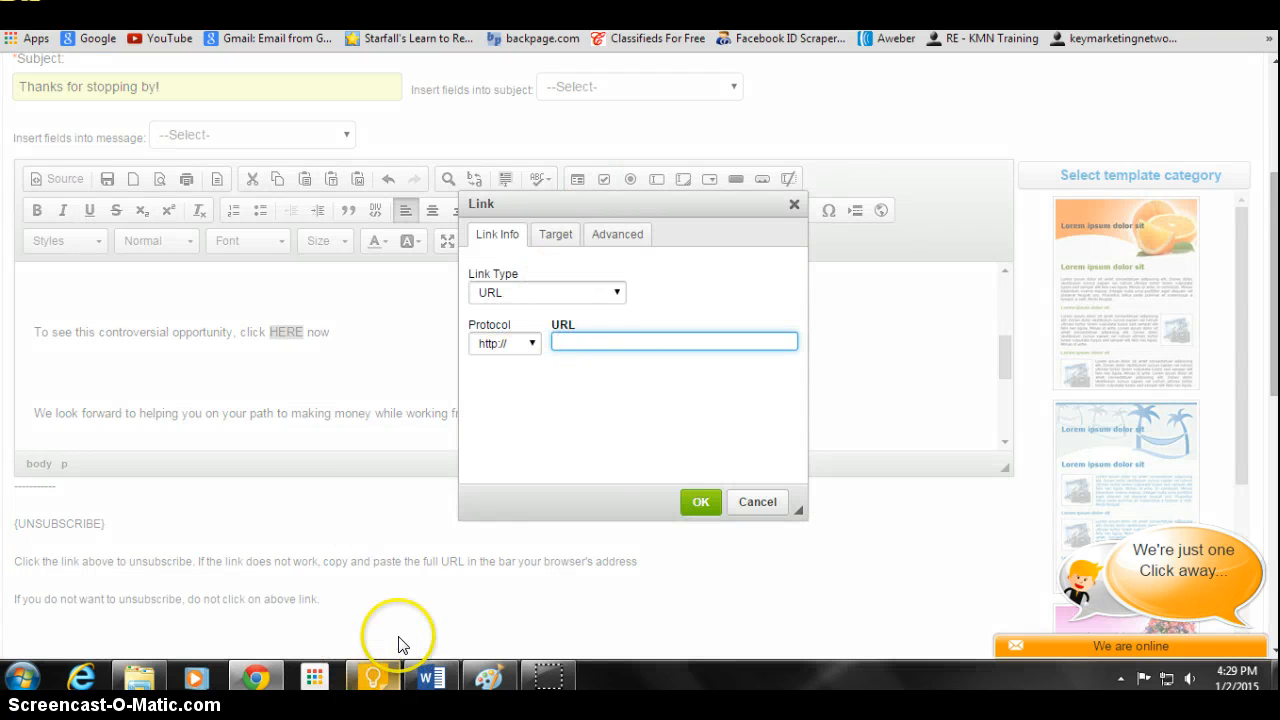
- Copy the Your Funnel URL from My Referral Links and return to the Link dialog
{"action": "key", "text": "ctrl+Tab"}
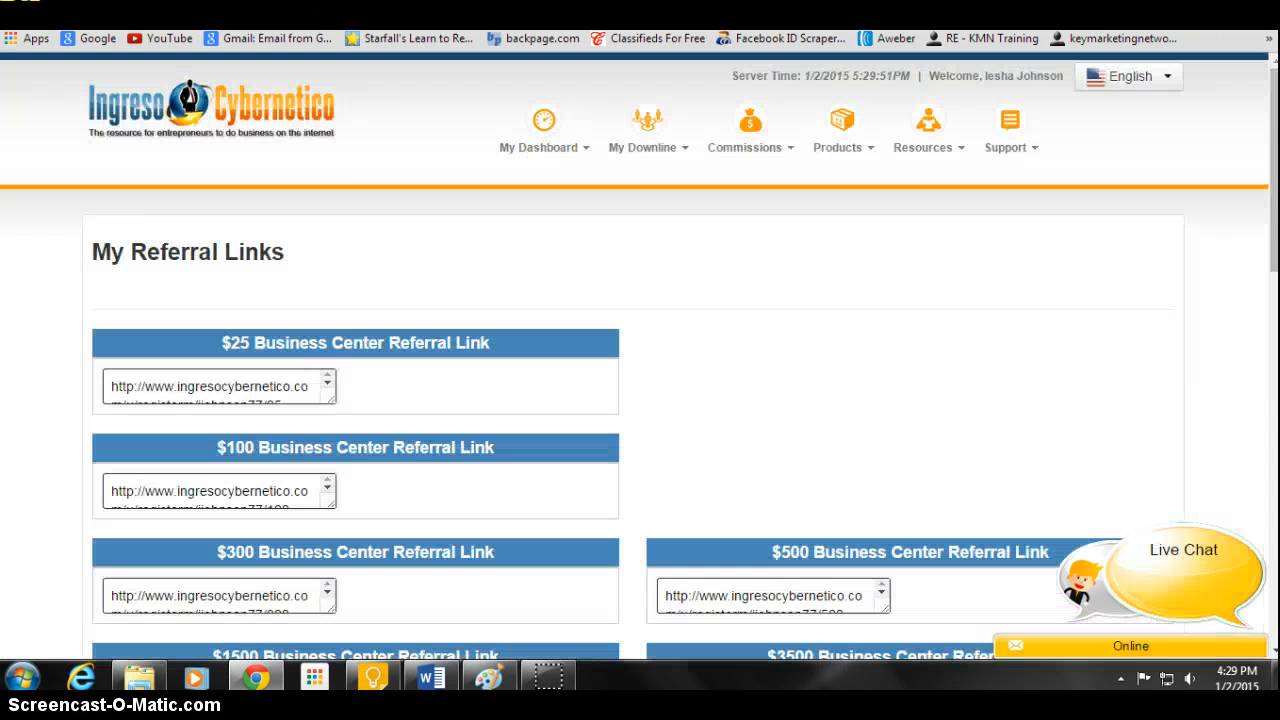
{"action": "scroll", "coordinate": [323, 414], "scroll_direction": "down", "scroll_amount": 8}
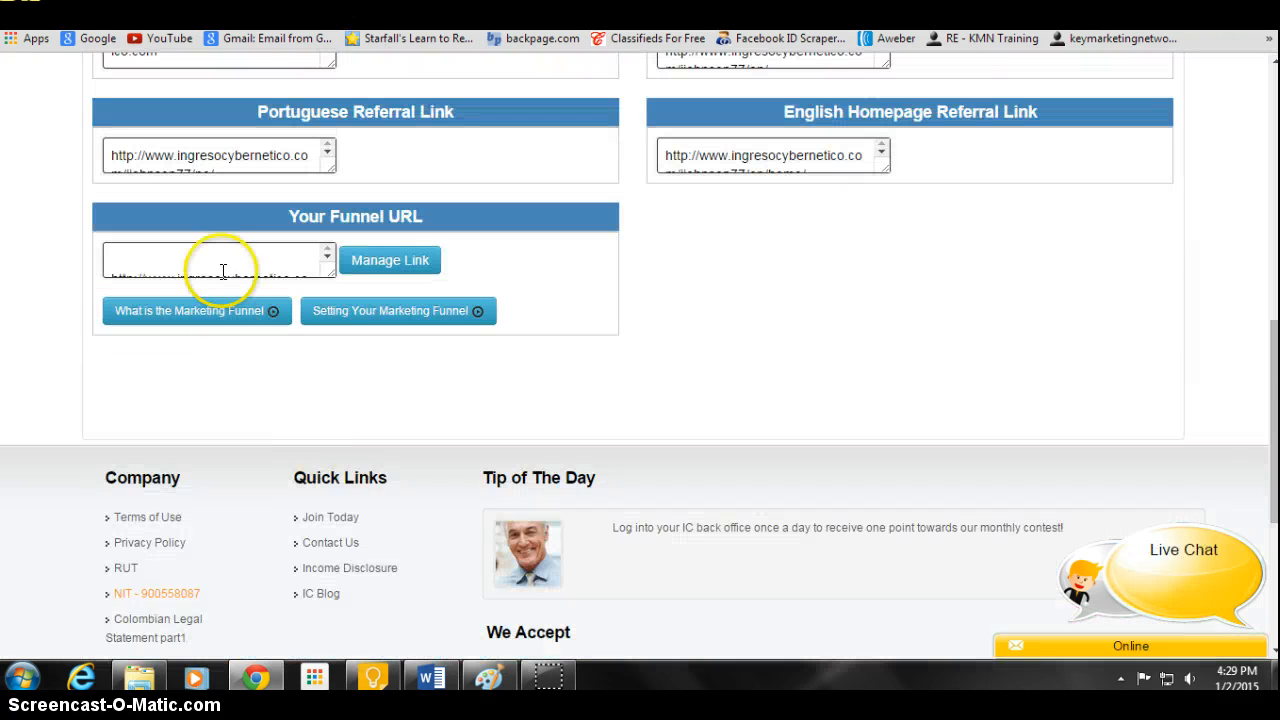
{"action": "left_click", "coordinate": [224, 264]}
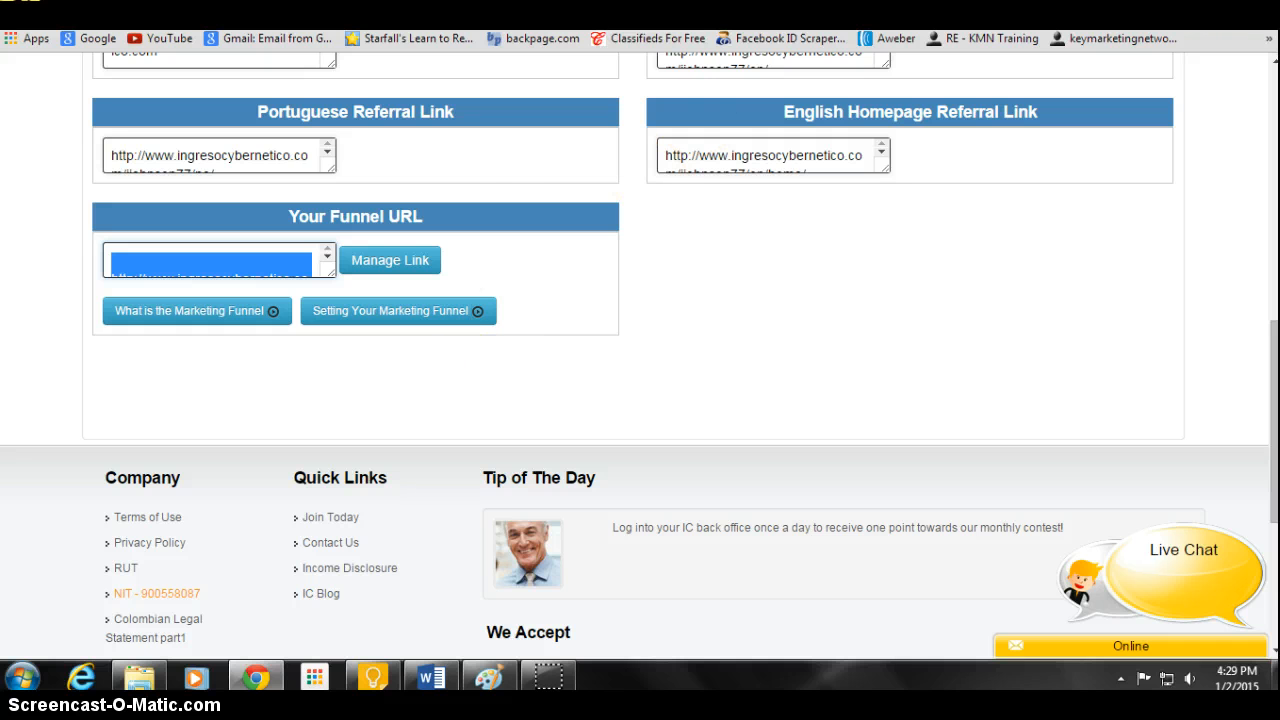
{"action": "key", "text": "ctrl+Tab"}
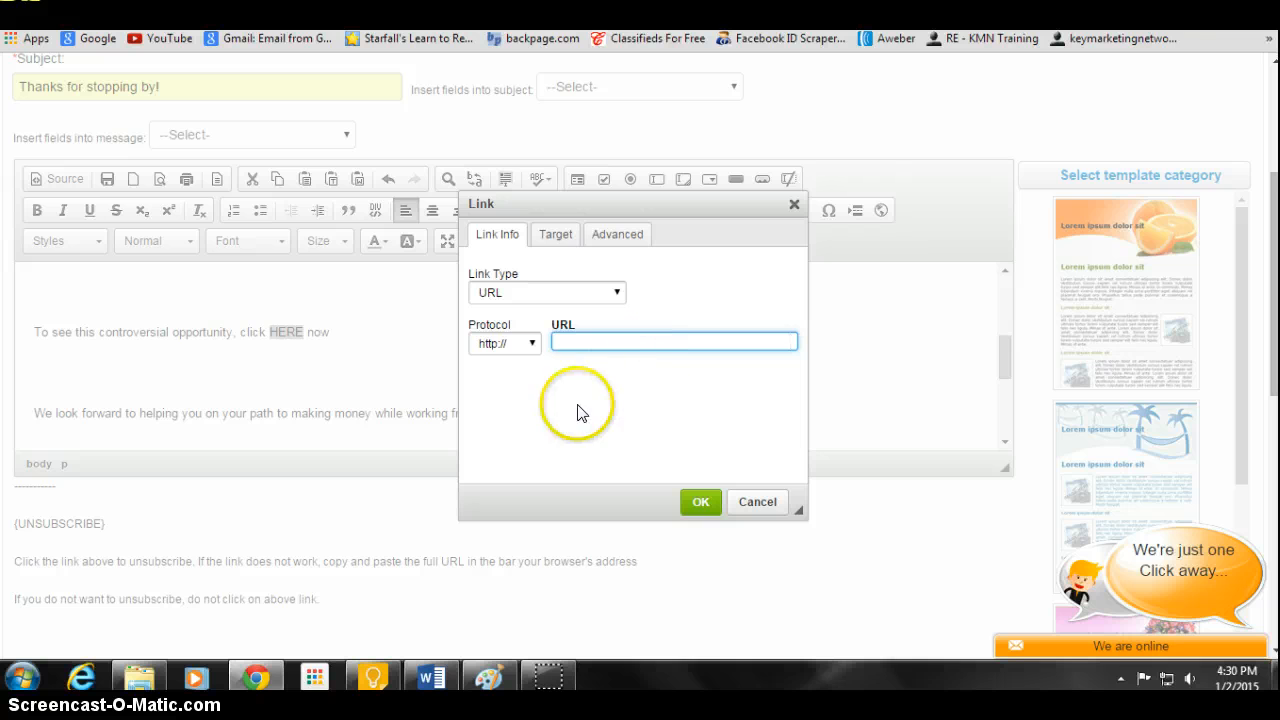
- Link the word HERE in the email body to the pasted Ingreso Cybernetico funnel URL
{"action": "right_click", "coordinate": [623, 347]}
{"action": "left_click", "coordinate": [600, 336]}
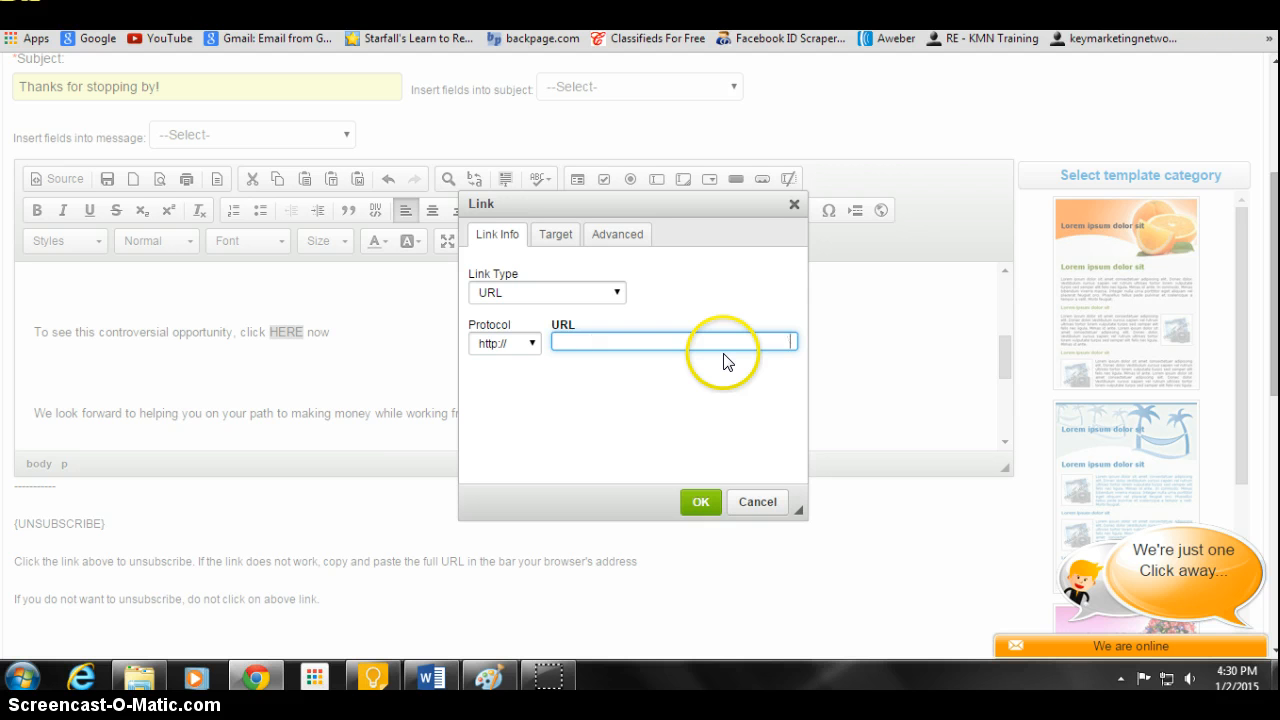
{"action": "type", "text": "77"}
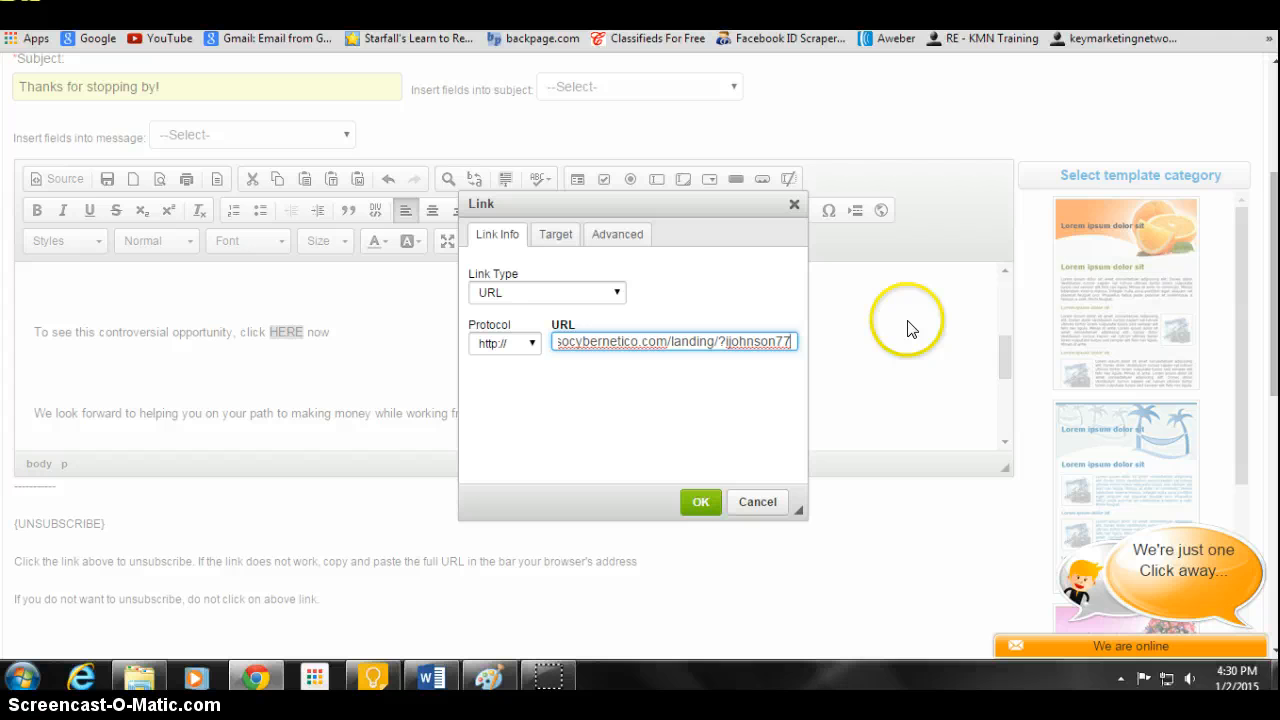
{"action": "key", "text": "Home"}
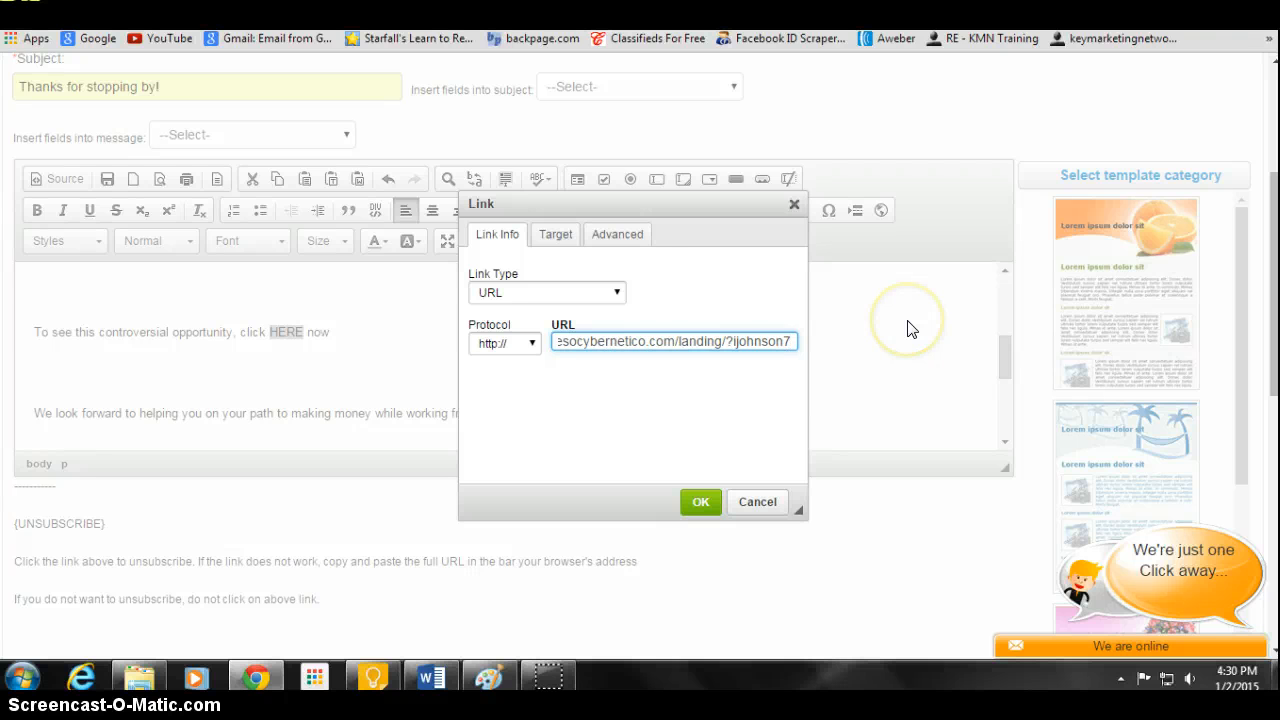
{"action": "key", "text": "Left"}
{"action": "key", "text": "Left"}
{"action": "key", "text": "Left"}
{"action": "key", "text": "Left"}
{"action": "key", "text": "Left"}
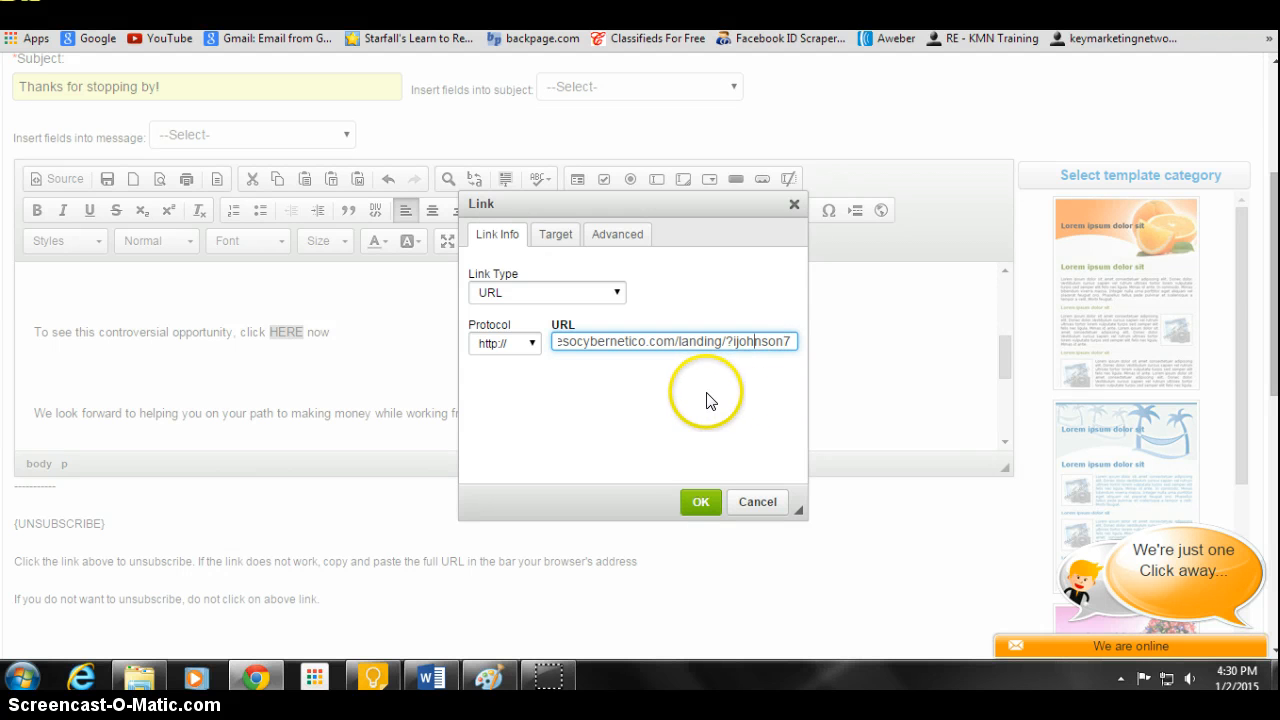
{"action": "key", "text": "Left"}
{"action": "key", "text": "Left"}
{"action": "key", "text": "Left"}
{"action": "key", "text": "Left"}
{"action": "key", "text": "Left"}
{"action": "key", "text": "Left"}
{"action": "key", "text": "Left"}
{"action": "key", "text": "Left"}
{"action": "key", "text": "Left"}
{"action": "key", "text": "Left"}
{"action": "key", "text": "Left"}
{"action": "key", "text": "Left"}
{"action": "key", "text": "Left"}
{"action": "key", "text": "Left"}
{"action": "key", "text": "Left"}
{"action": "key", "text": "Left"}
{"action": "key", "text": "Left"}
{"action": "key", "text": "Left"}
{"action": "key", "text": "Left"}
{"action": "key", "text": "Left"}
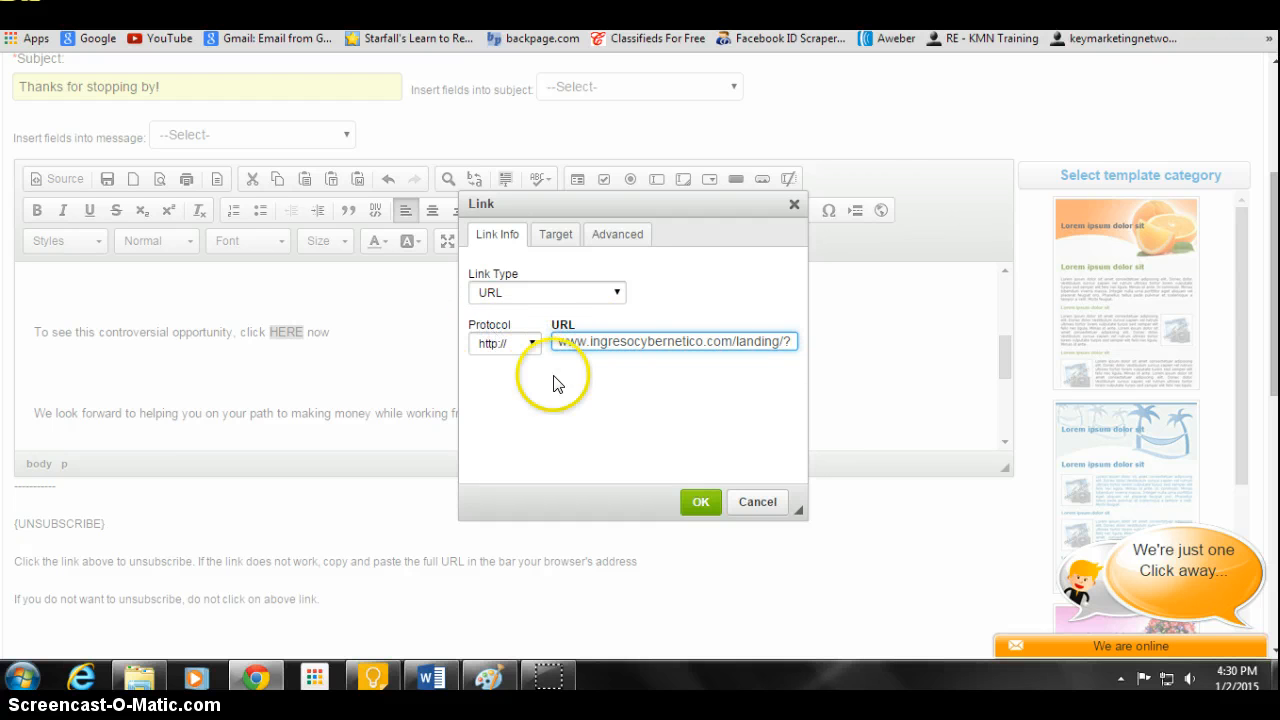
{"action": "left_click", "coordinate": [702, 505]}
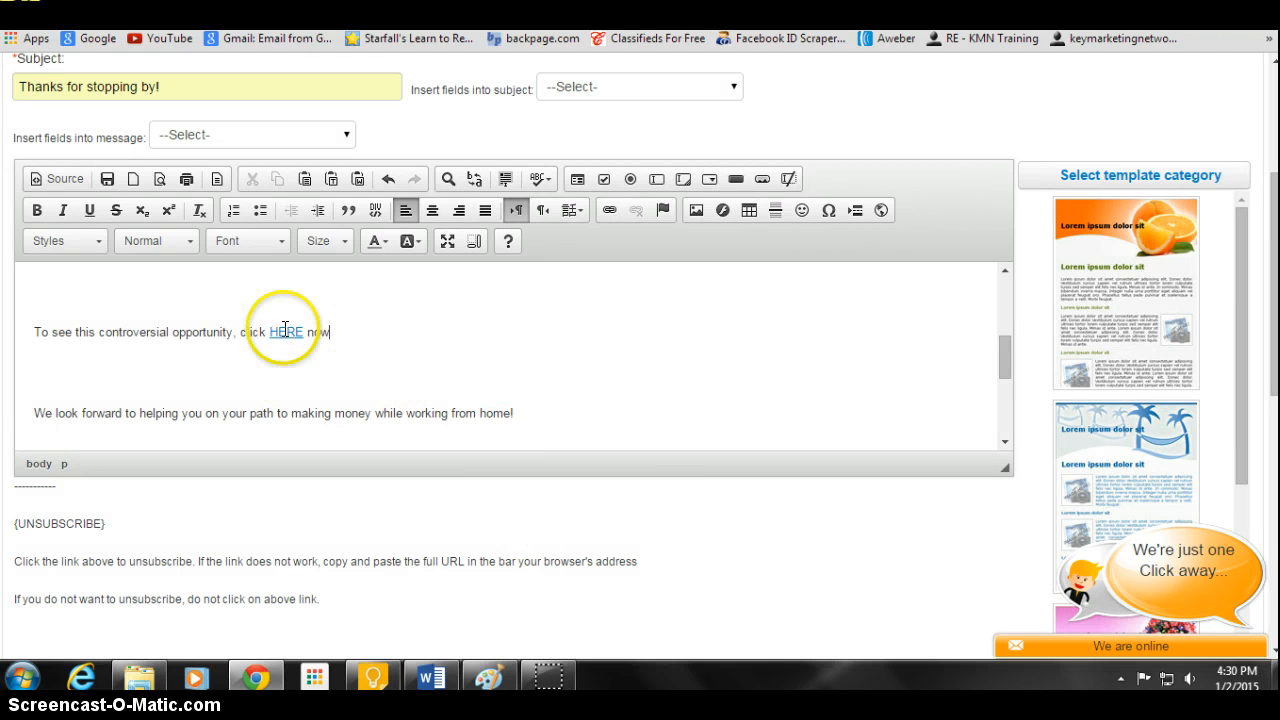
{"action": "scroll", "coordinate": [471, 337], "scroll_direction": "down", "scroll_amount": 2}
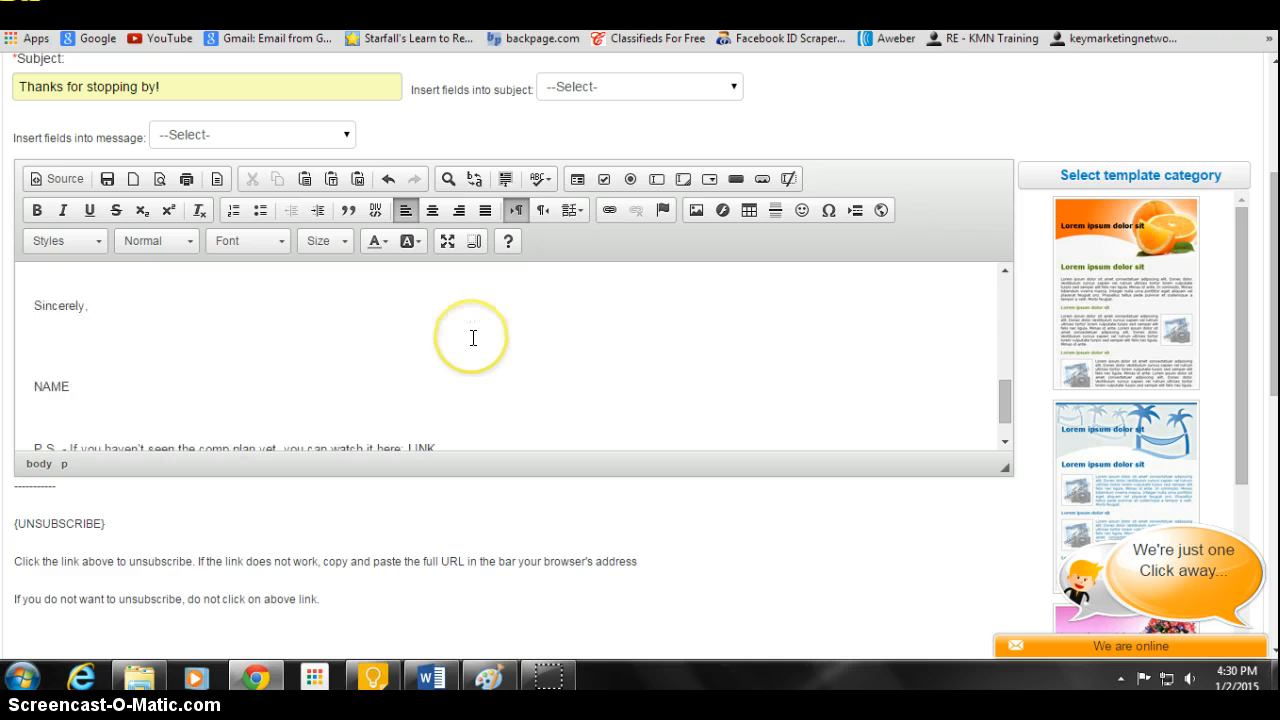
- Select the signature's NAME placeholder, then open the Link settings for the P.S. word LINK
{"action": "left_click", "coordinate": [84, 386]}
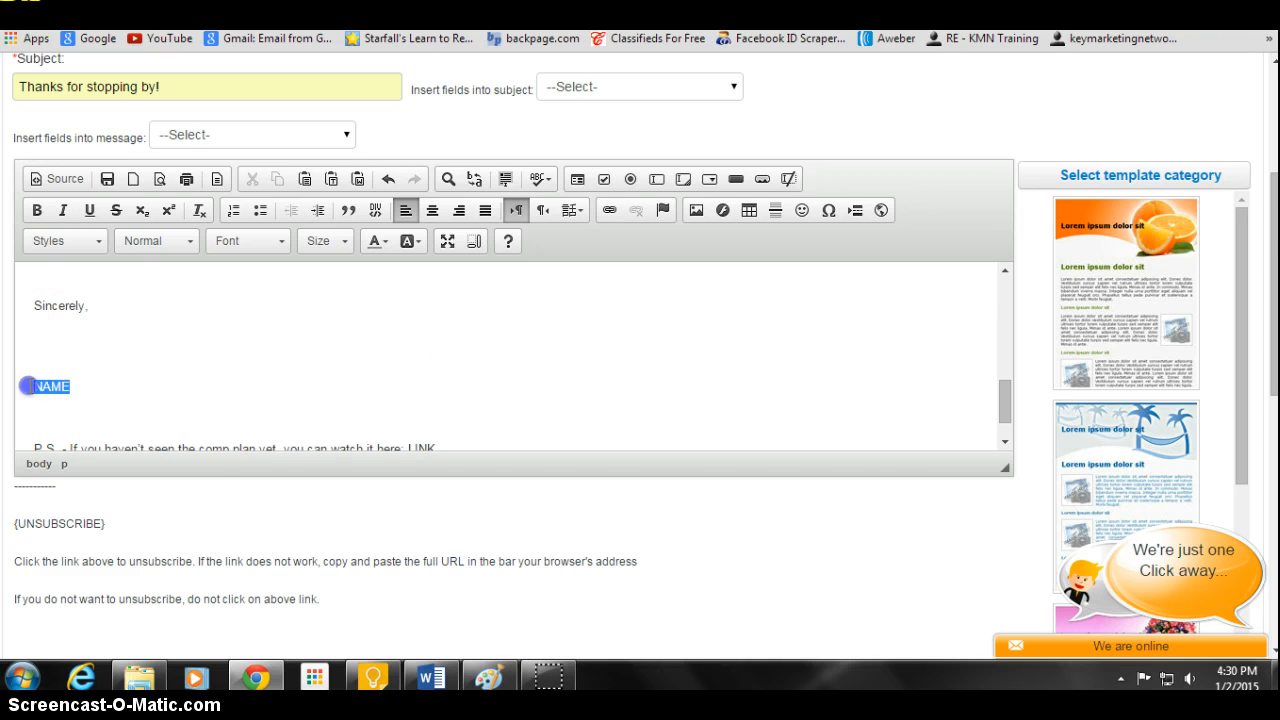
{"action": "left_click_drag", "start_coordinate": [31, 386], "coordinate": [27, 386]}
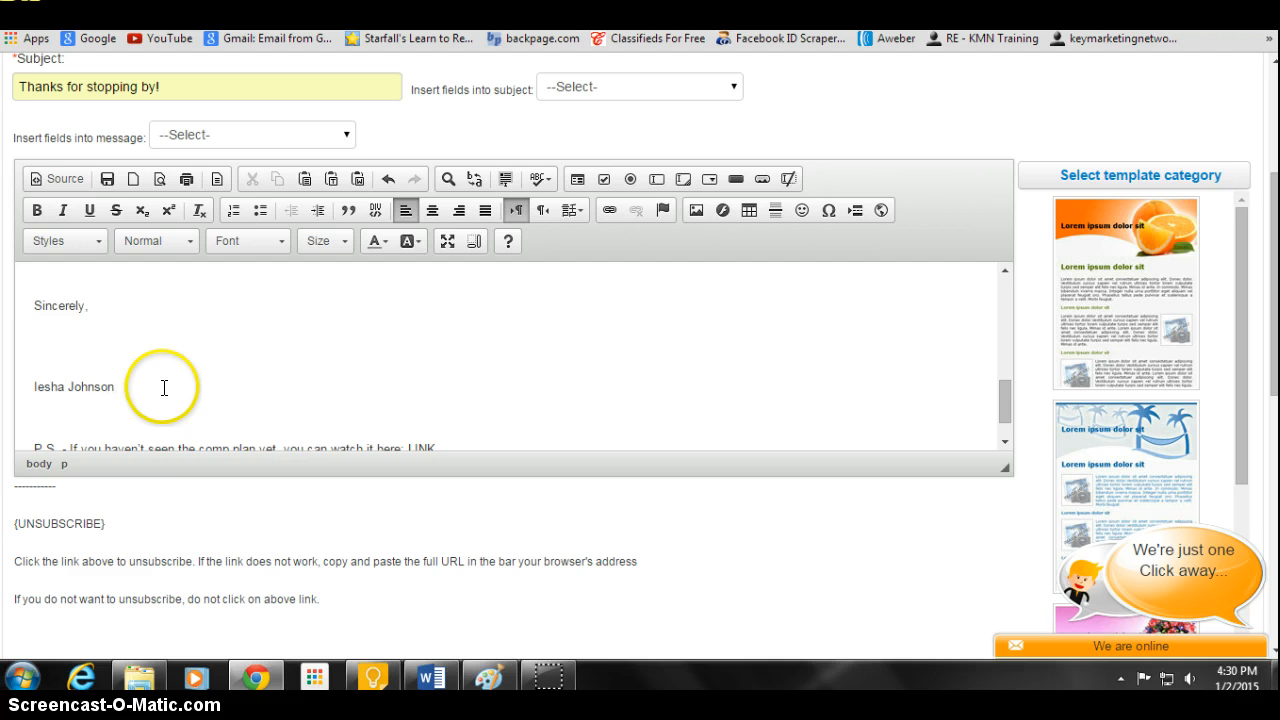
{"action": "scroll", "coordinate": [164, 387], "scroll_direction": "down", "scroll_amount": 1}
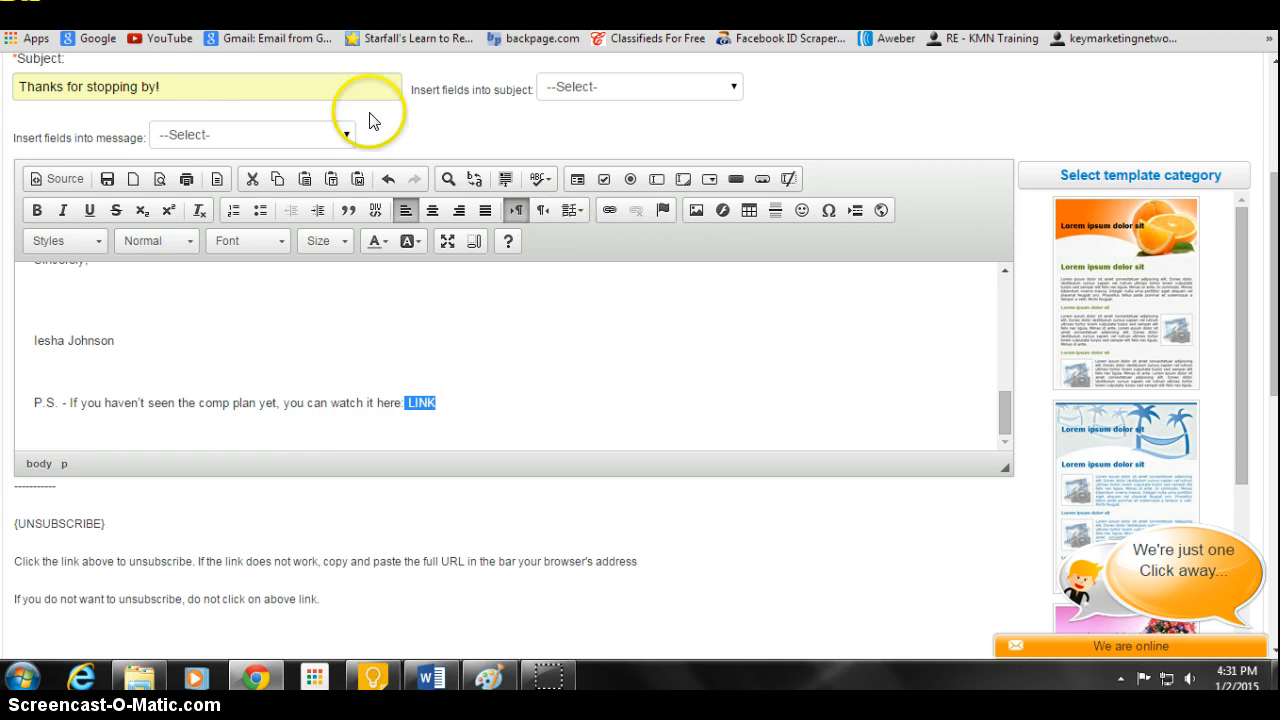
{"action": "left_click", "coordinate": [610, 211]}
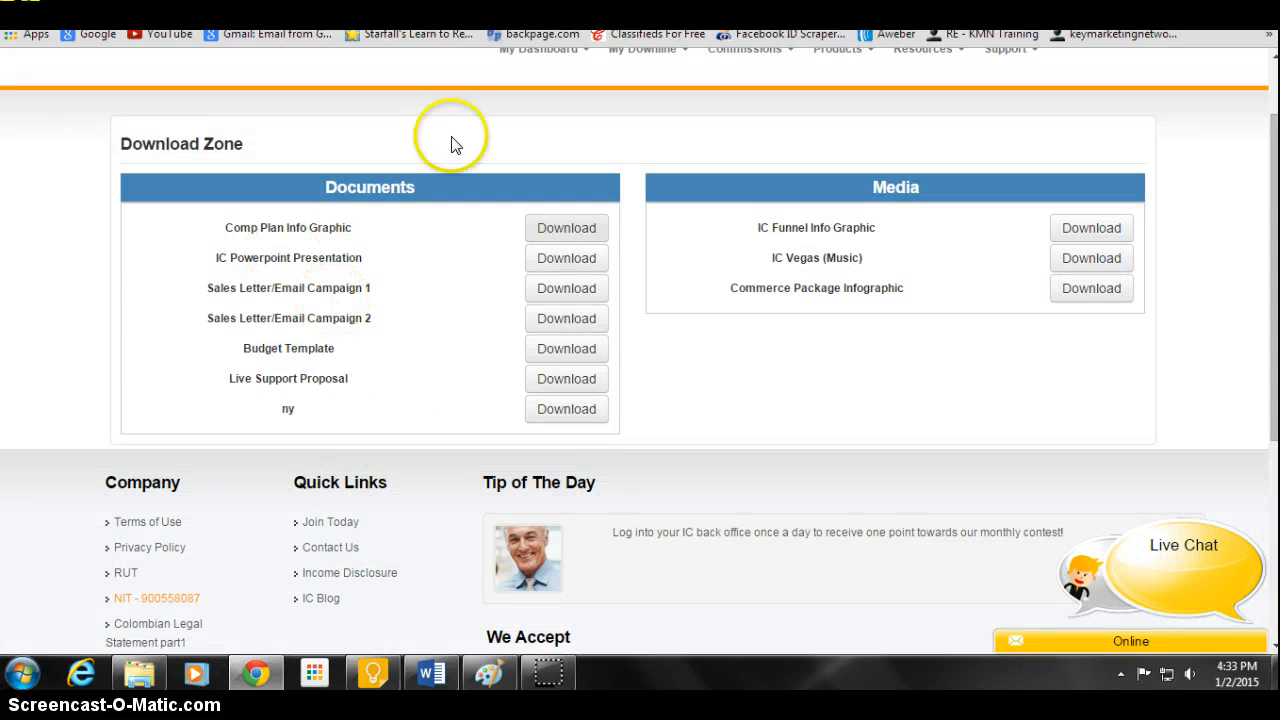
- Go to My Dashboard > My Referral Links in Ingreso Cybernetico
{"action": "scroll", "coordinate": [449, 137], "scroll_direction": "up", "scroll_amount": 1}
{"action": "left_click", "coordinate": [519, 122]}
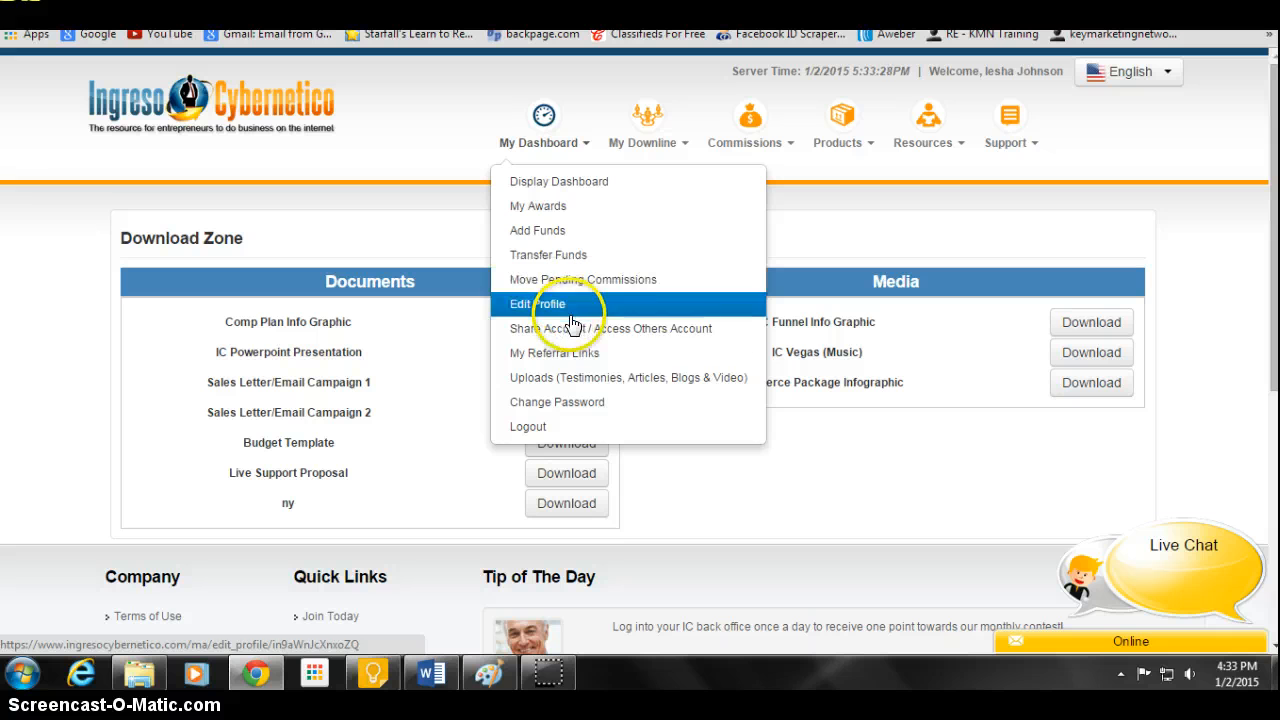
{"action": "left_click", "coordinate": [580, 352]}
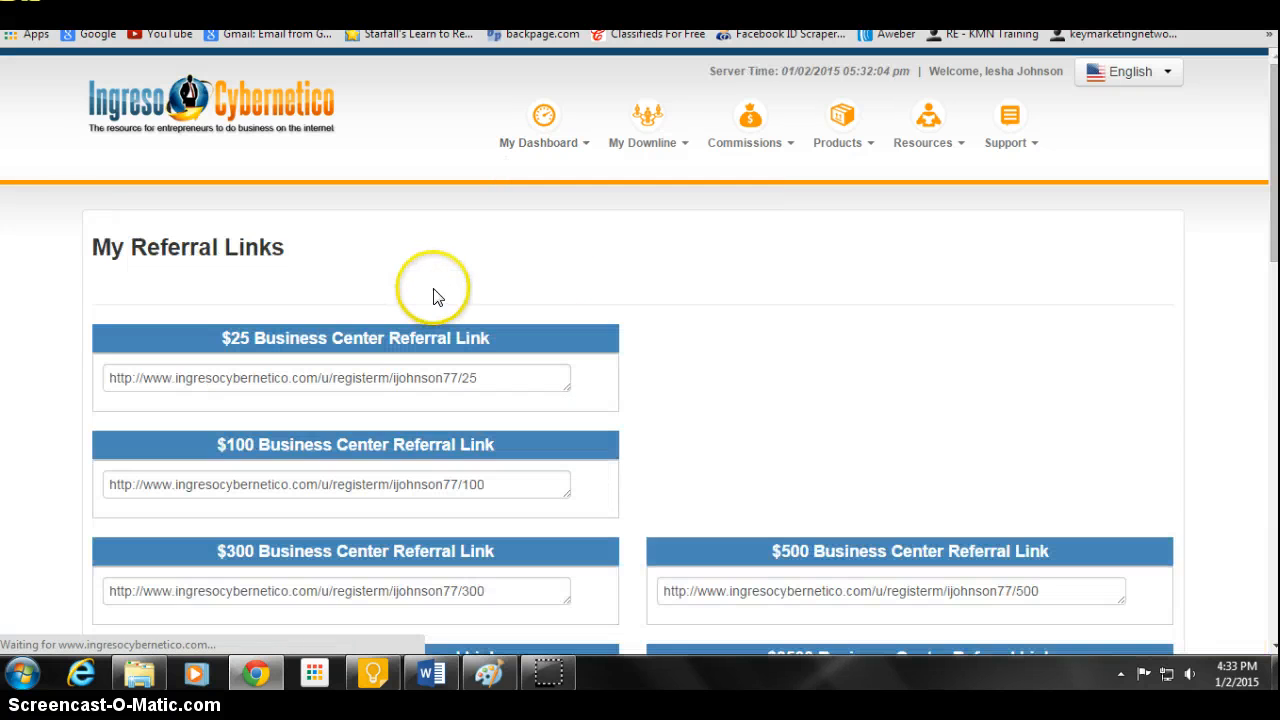
{"action": "scroll", "coordinate": [435, 291], "scroll_direction": "down", "scroll_amount": 5}
{"action": "scroll", "coordinate": [435, 291], "scroll_direction": "down", "scroll_amount": 5}
{"action": "scroll", "coordinate": [437, 303], "scroll_direction": "up", "scroll_amount": 2}
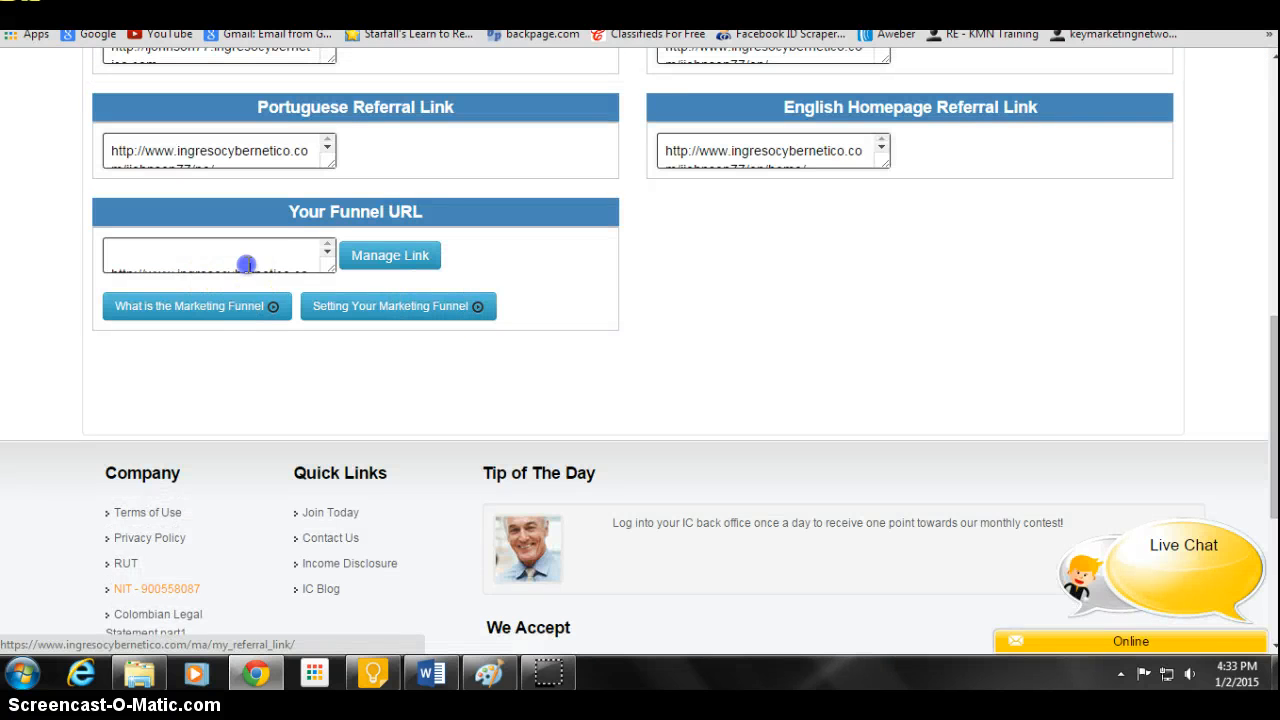
- Select and copy the Your Funnel URL text, then return to Magic Responder's Link dialog
{"action": "left_click", "coordinate": [246, 264]}
{"action": "left_click", "coordinate": [137, 255]}
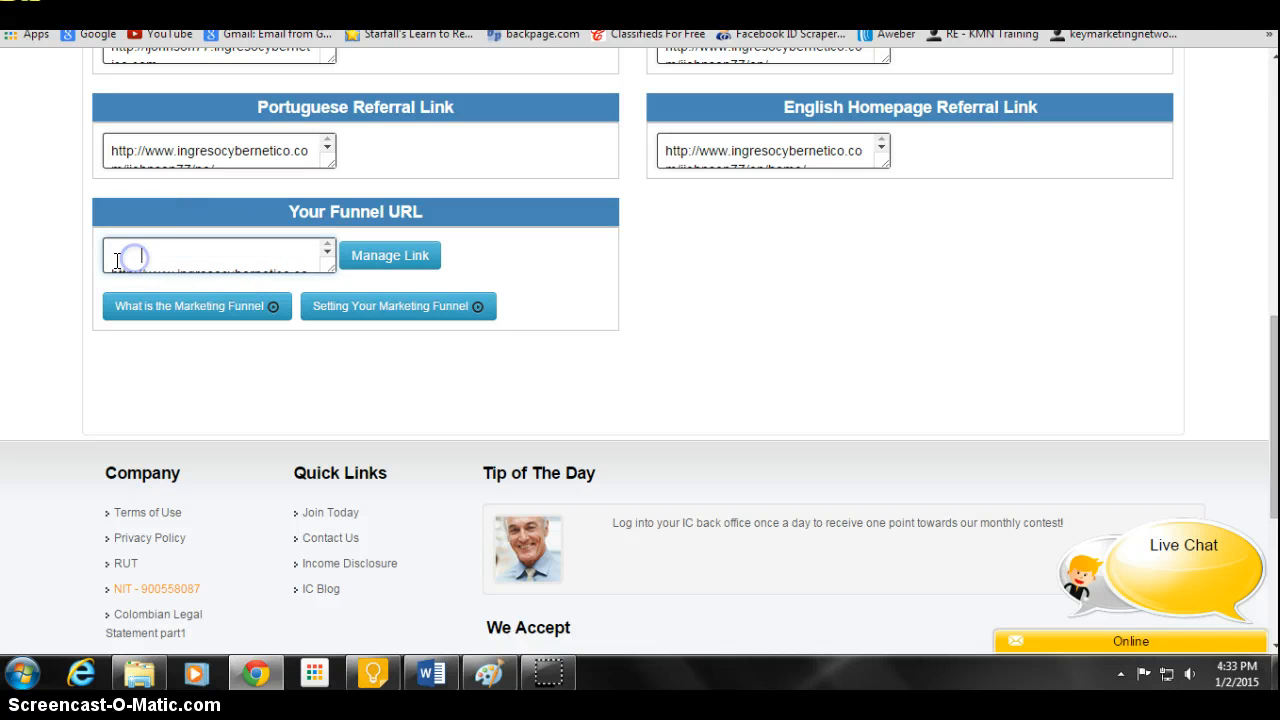
{"action": "scroll", "coordinate": [116, 256], "scroll_direction": "down", "scroll_amount": 1}
{"action": "scroll", "coordinate": [116, 253], "scroll_direction": "up", "scroll_amount": 1}
{"action": "scroll", "coordinate": [116, 254], "scroll_direction": "down", "scroll_amount": 2}
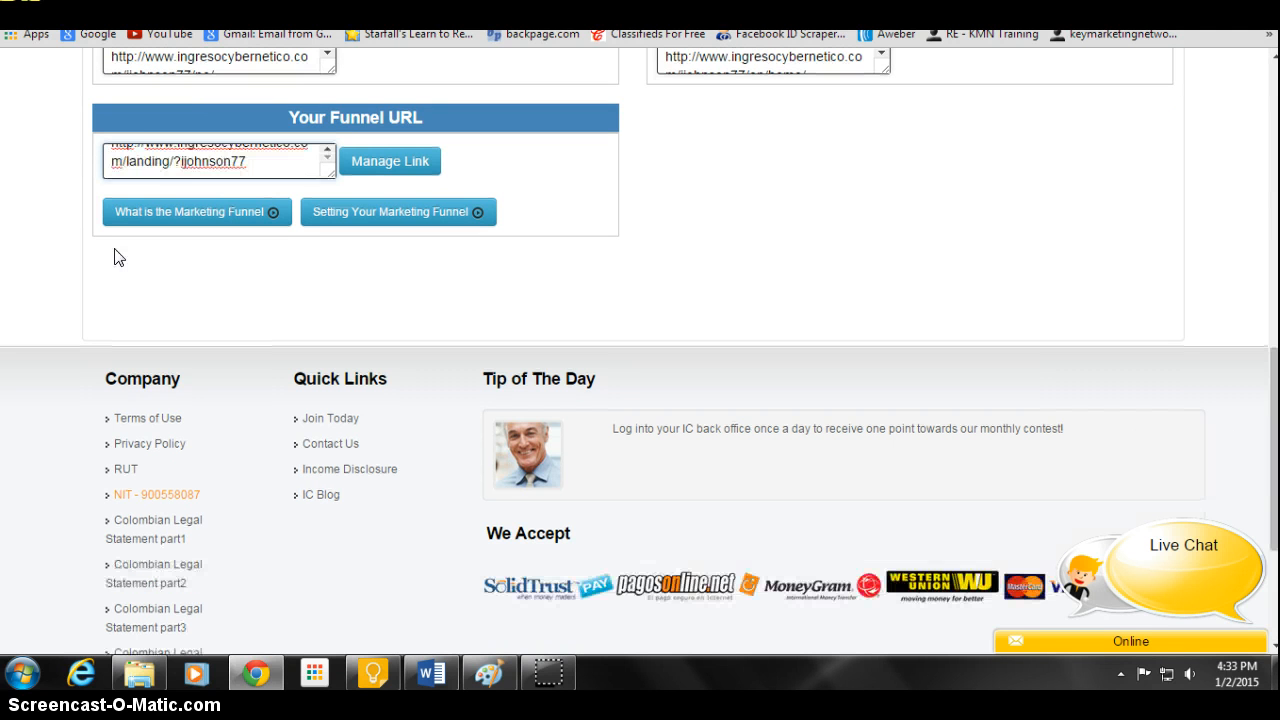
{"action": "scroll", "coordinate": [169, 152], "scroll_direction": "up", "scroll_amount": 2}
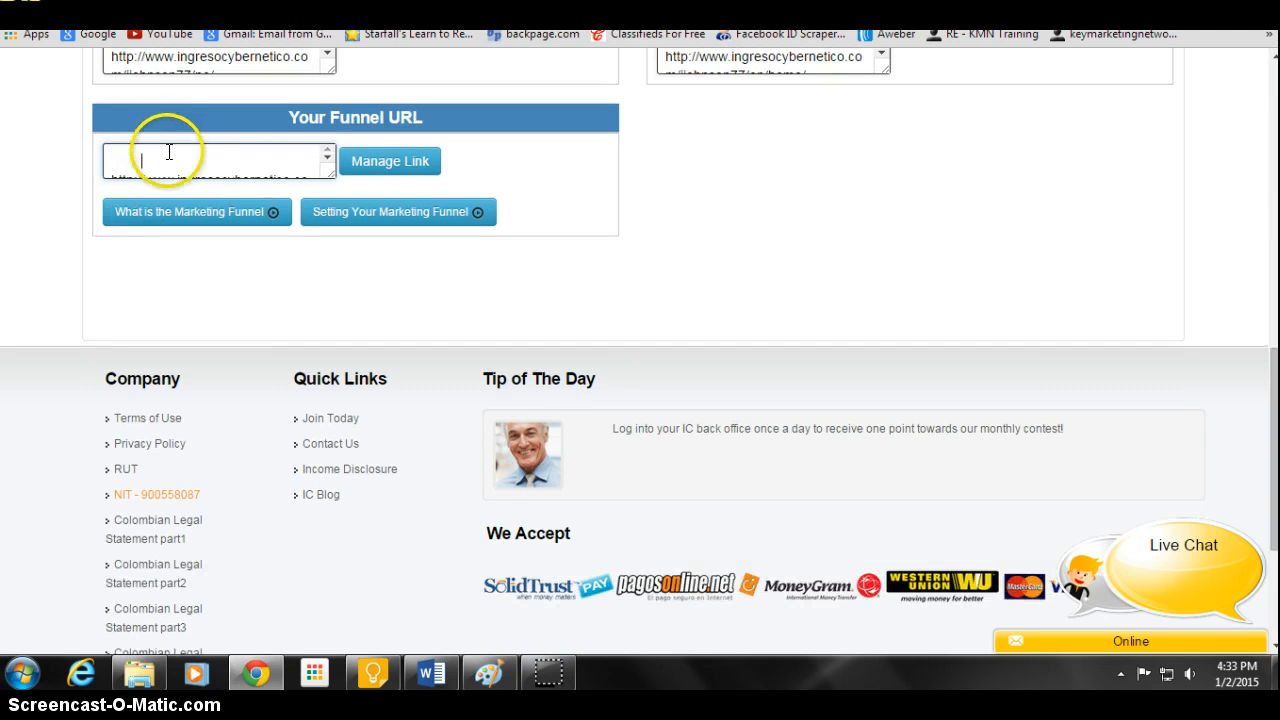
{"action": "triple_click", "coordinate": [108, 165]}
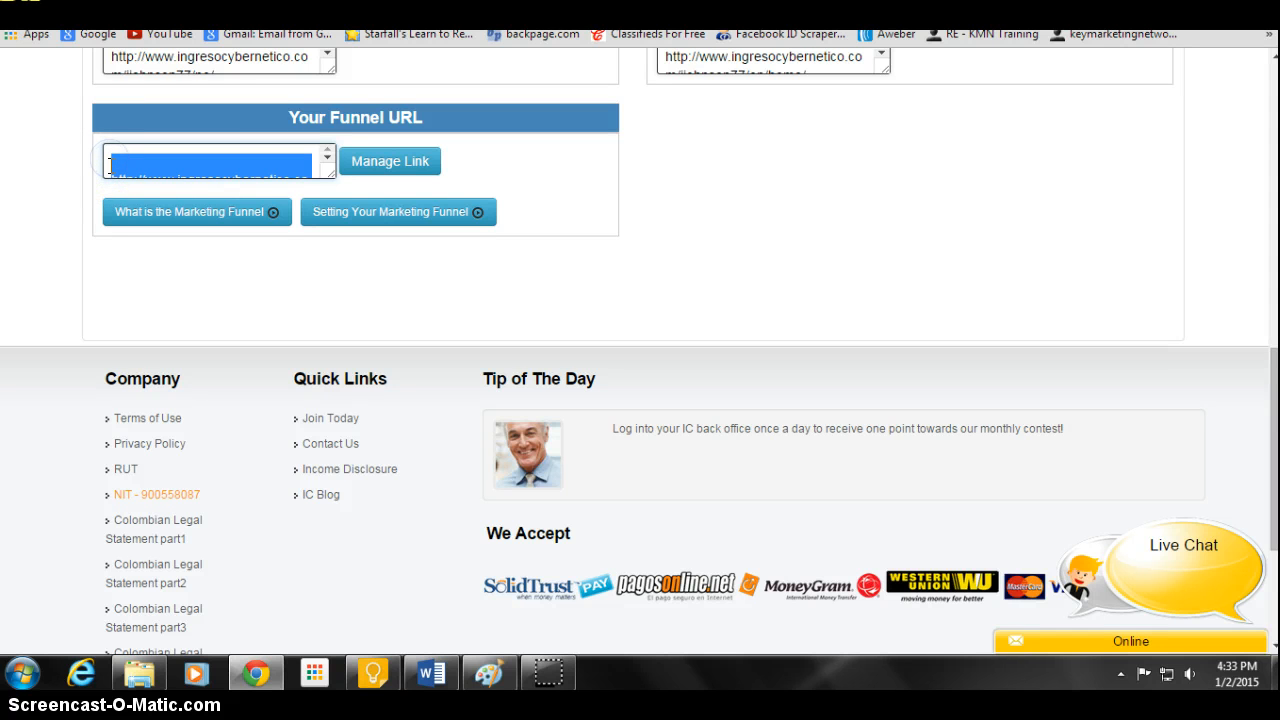
{"action": "left_click", "coordinate": [107, 169]}
{"action": "left_click", "coordinate": [120, 160]}
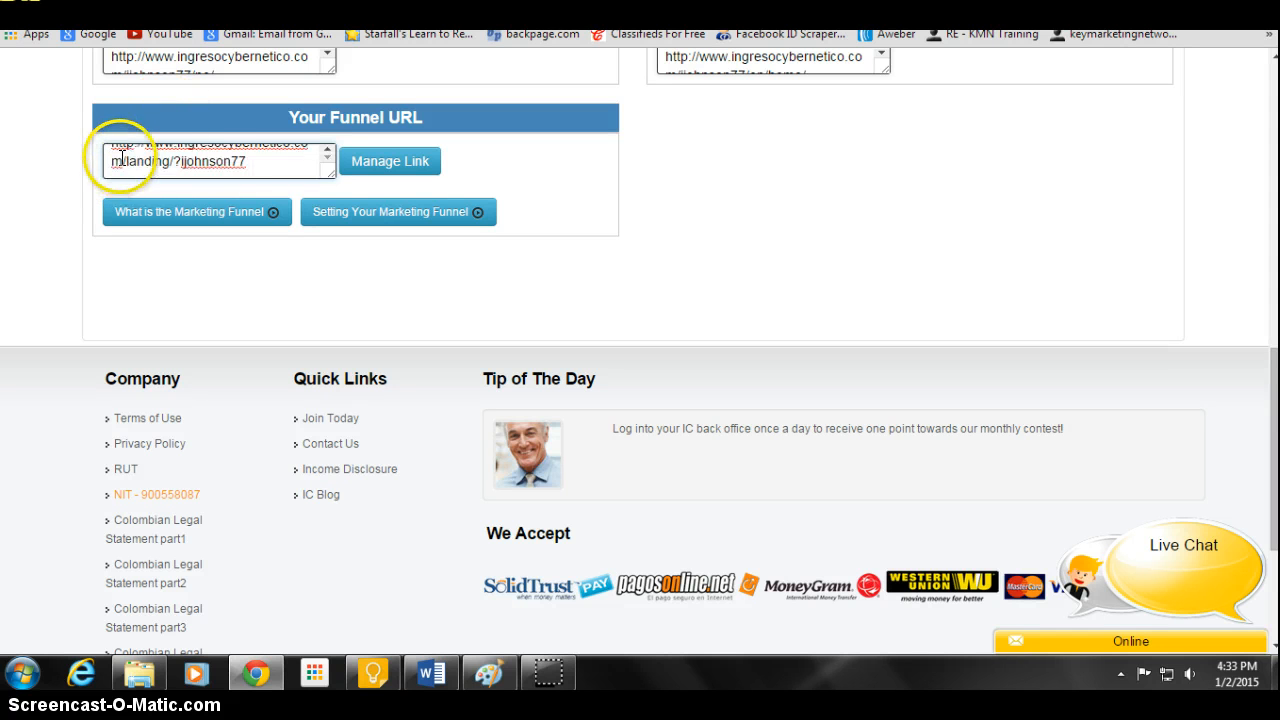
{"action": "scroll", "coordinate": [111, 159], "scroll_direction": "up", "scroll_amount": 1}
{"action": "scroll", "coordinate": [110, 160], "scroll_direction": "down", "scroll_amount": 1}
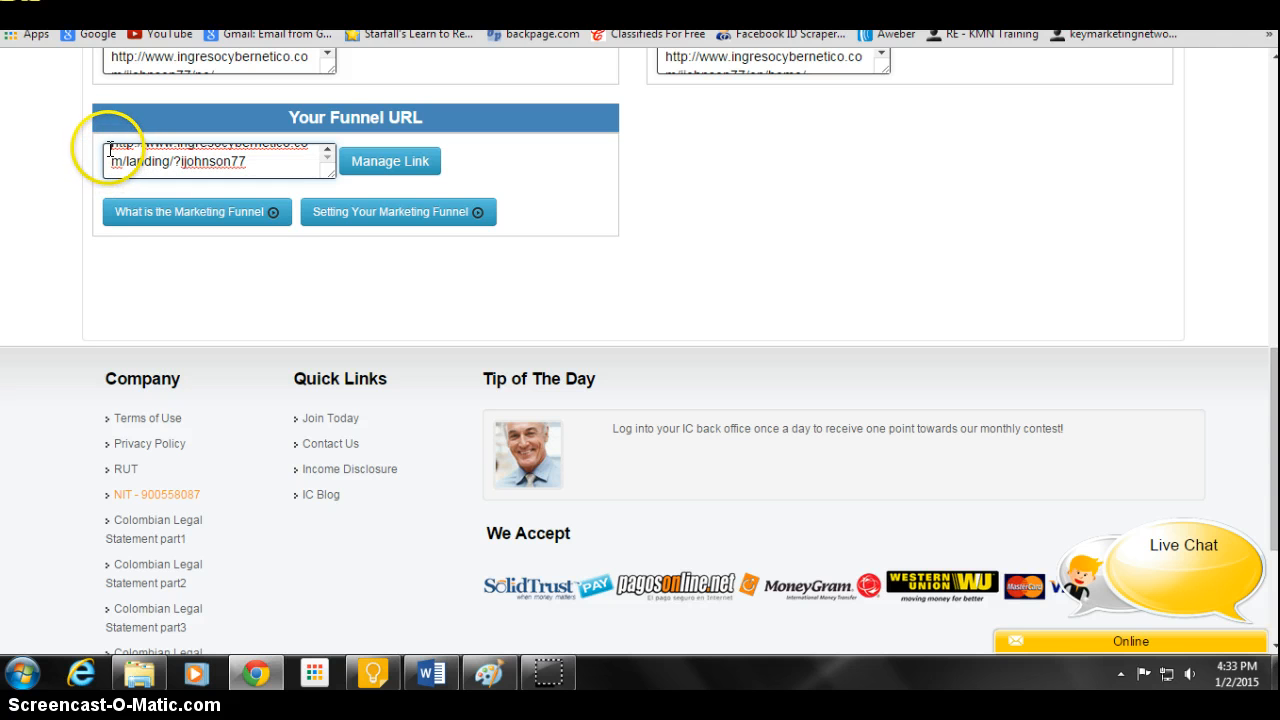
{"action": "left_click_drag", "start_coordinate": [110, 145], "coordinate": [133, 158]}
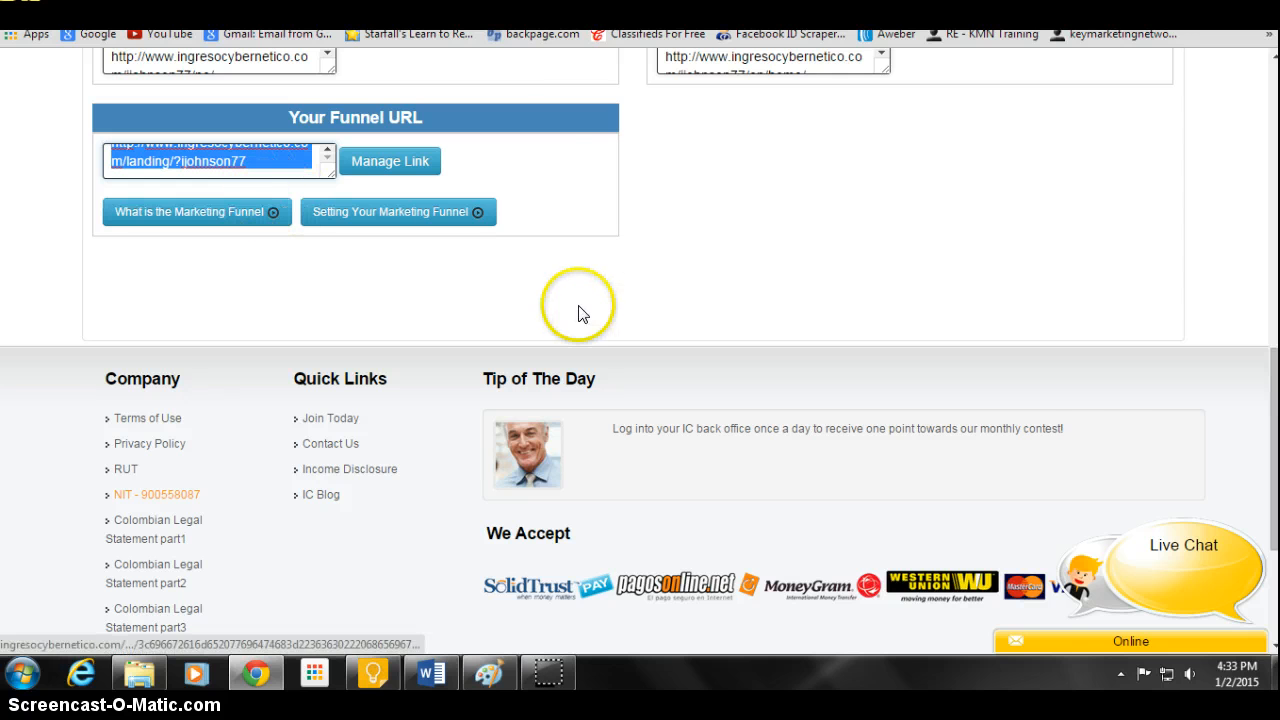
{"action": "left_click", "coordinate": [565, 5]}
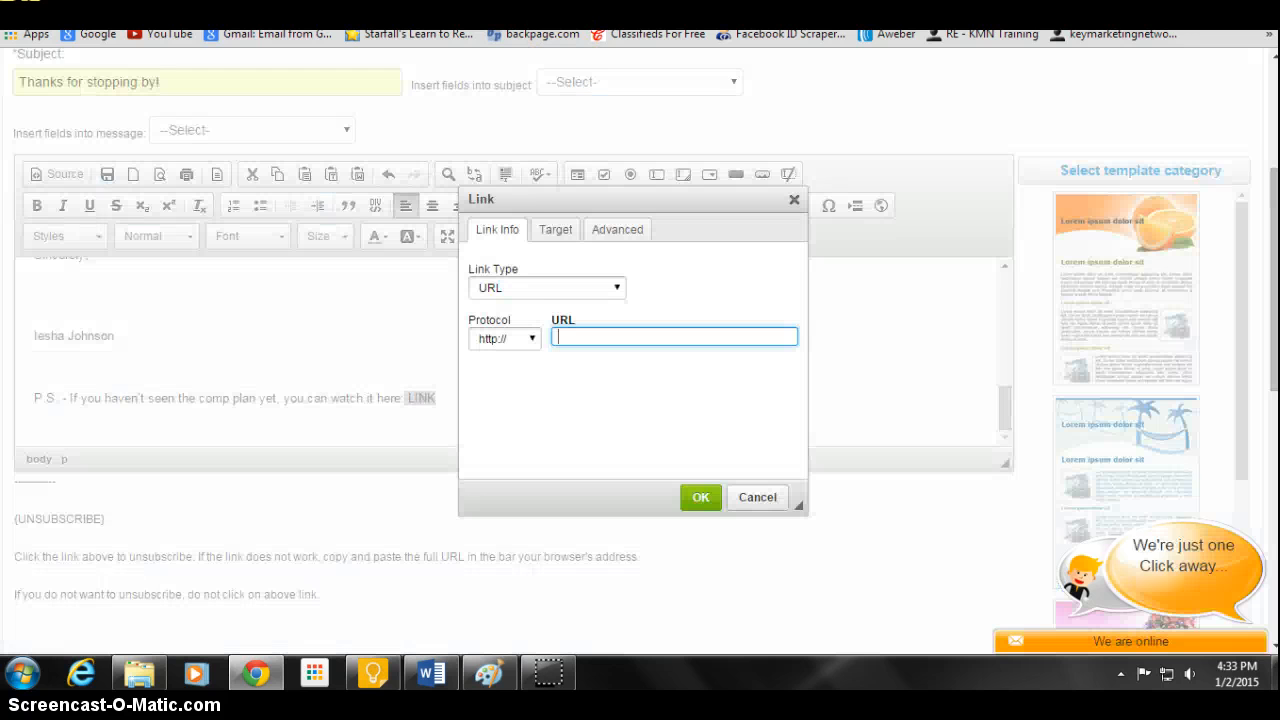
- Link the P.S. word LINK to the pasted funnel URL, opening in New Window (_blank)
{"action": "right_click", "coordinate": [589, 337]}
{"action": "left_click", "coordinate": [634, 441]}
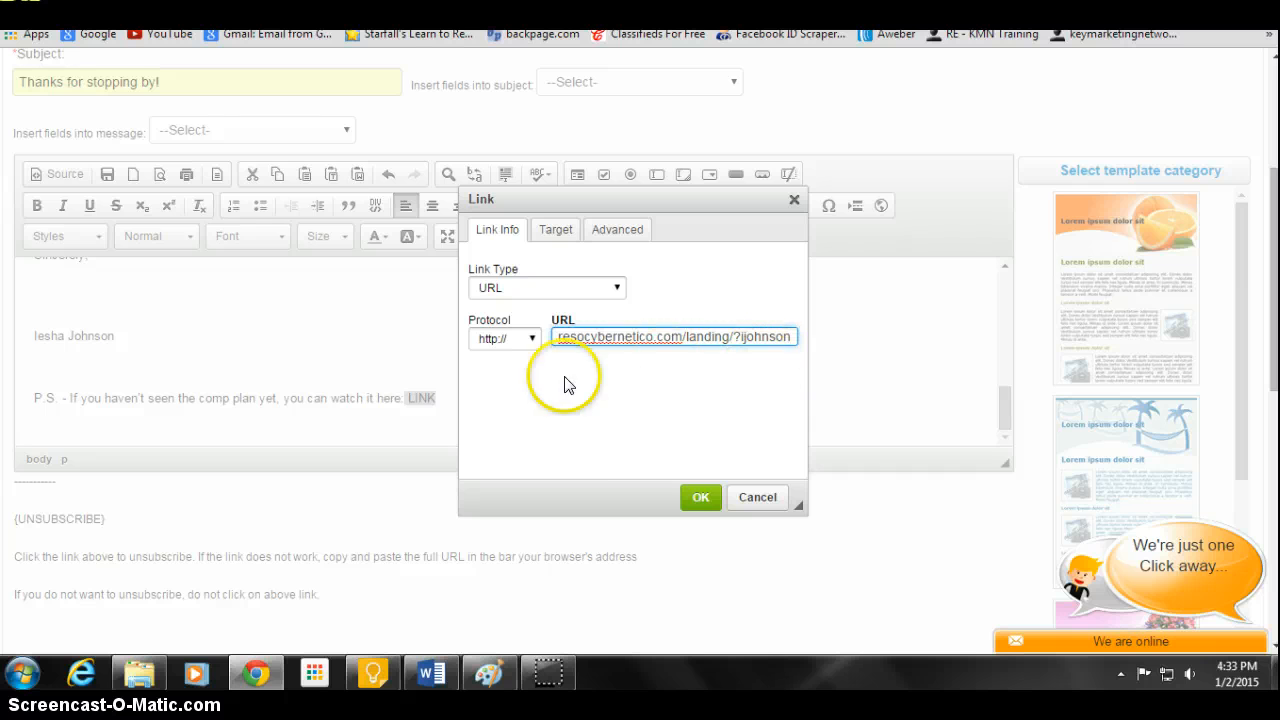
{"action": "key", "text": "Left"}
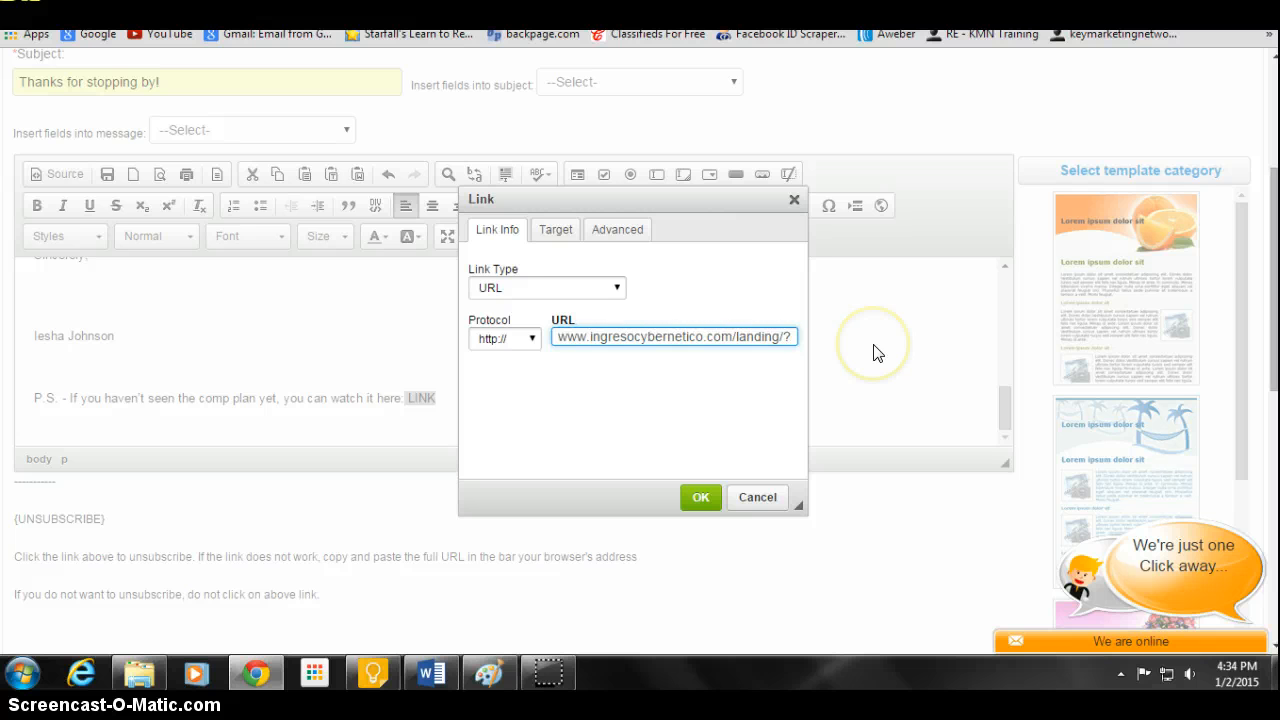
{"action": "left_click", "coordinate": [562, 231]}
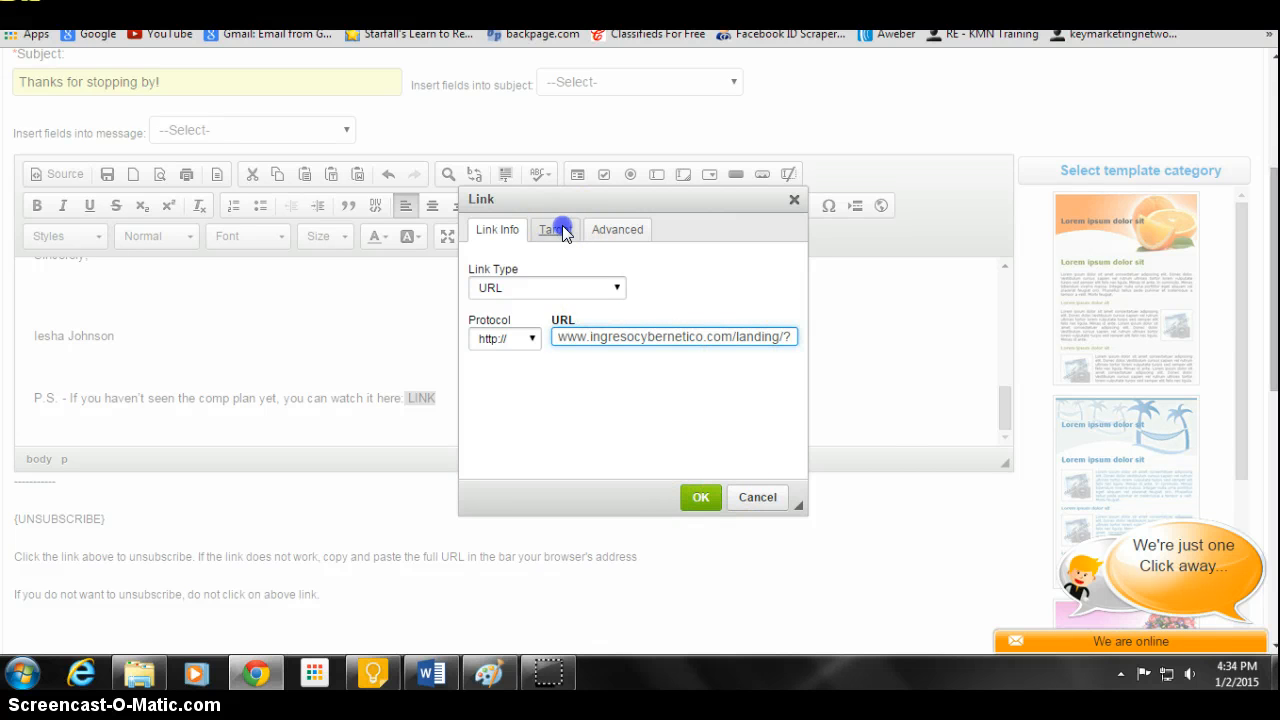
{"action": "left_click", "coordinate": [612, 288]}
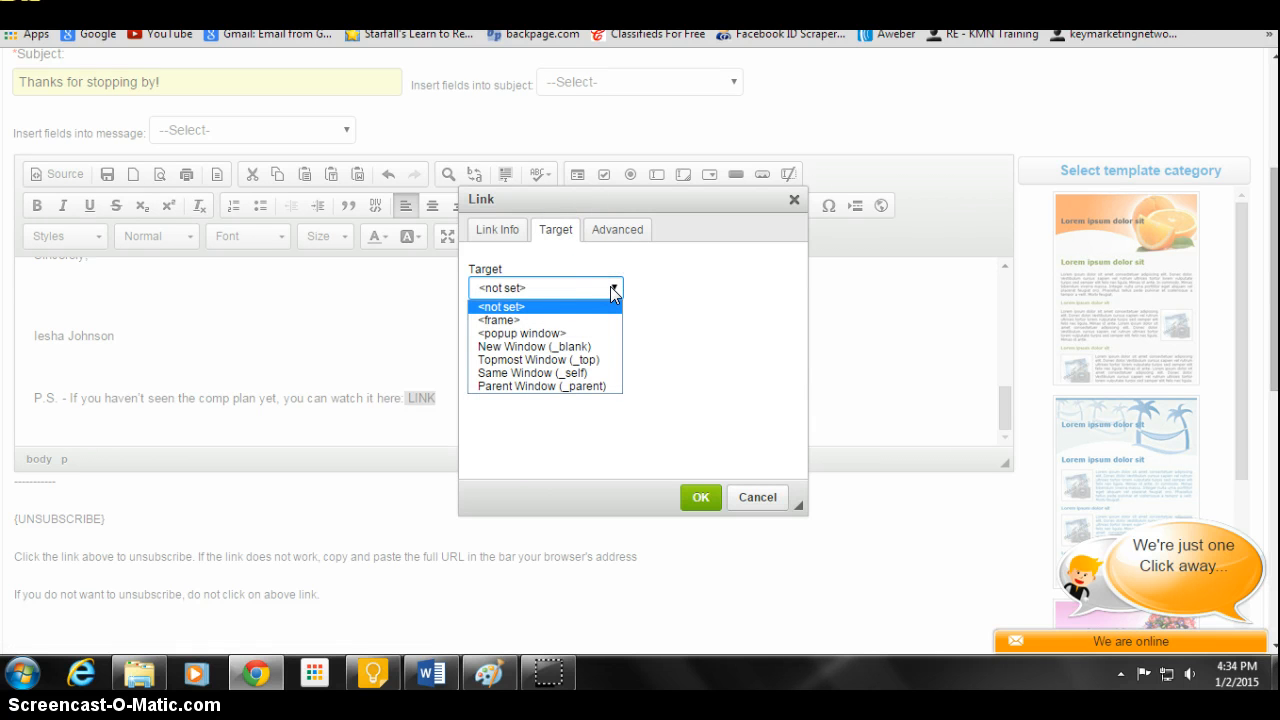
{"action": "left_click", "coordinate": [541, 348]}
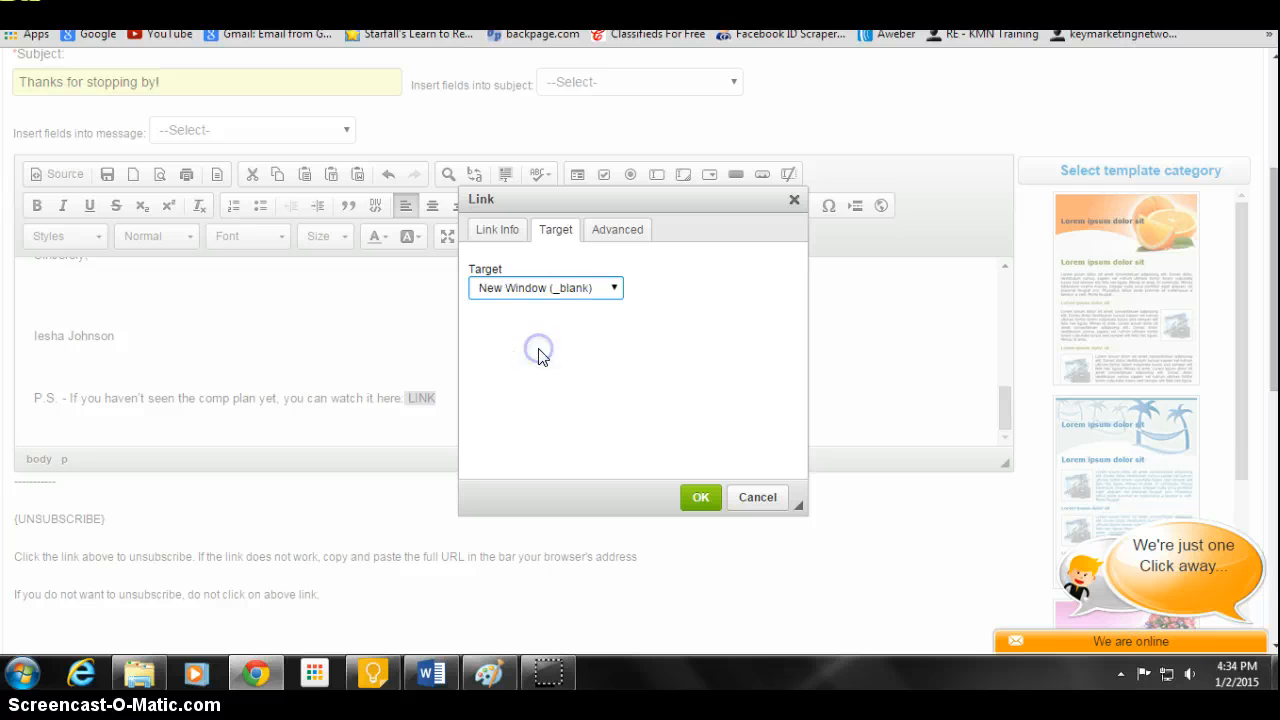
{"action": "left_click", "coordinate": [700, 498]}
{"action": "scroll", "coordinate": [434, 420], "scroll_direction": "down", "scroll_amount": 2}
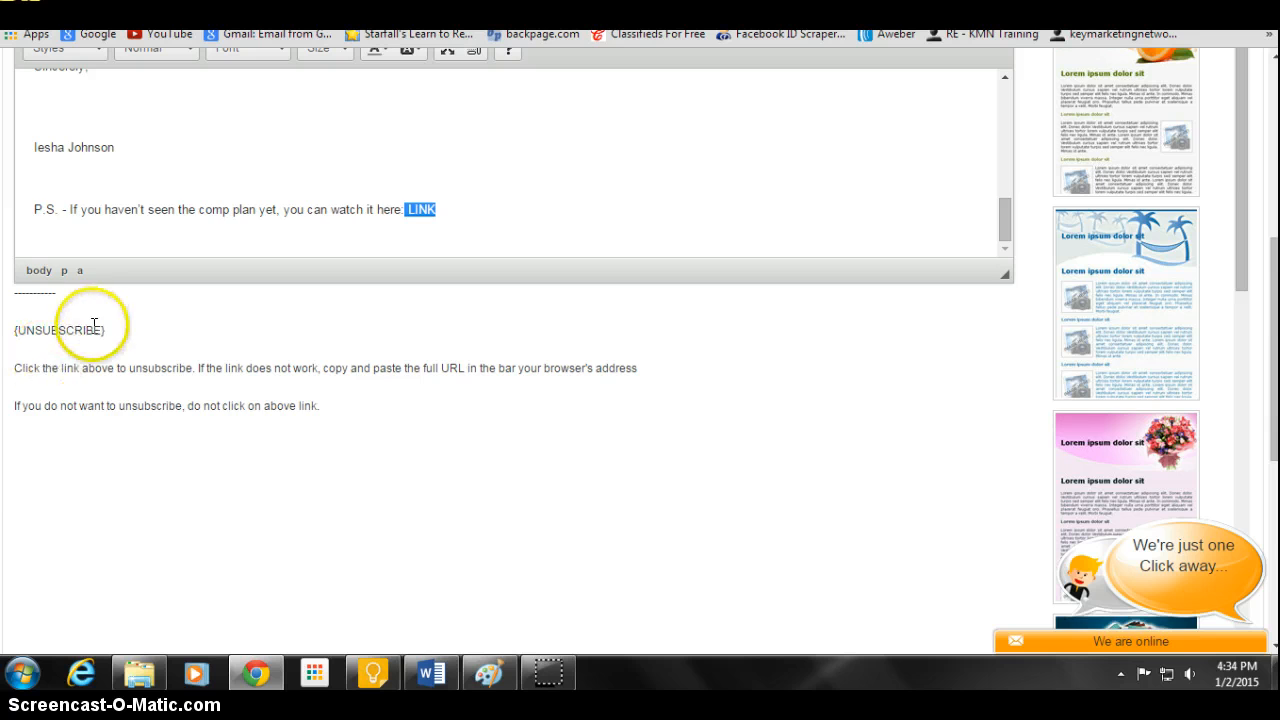
- Save 'Thanks for stopping by!' with Message Interval 0, then start a new message
{"action": "scroll", "coordinate": [94, 330], "scroll_direction": "down", "scroll_amount": 5}
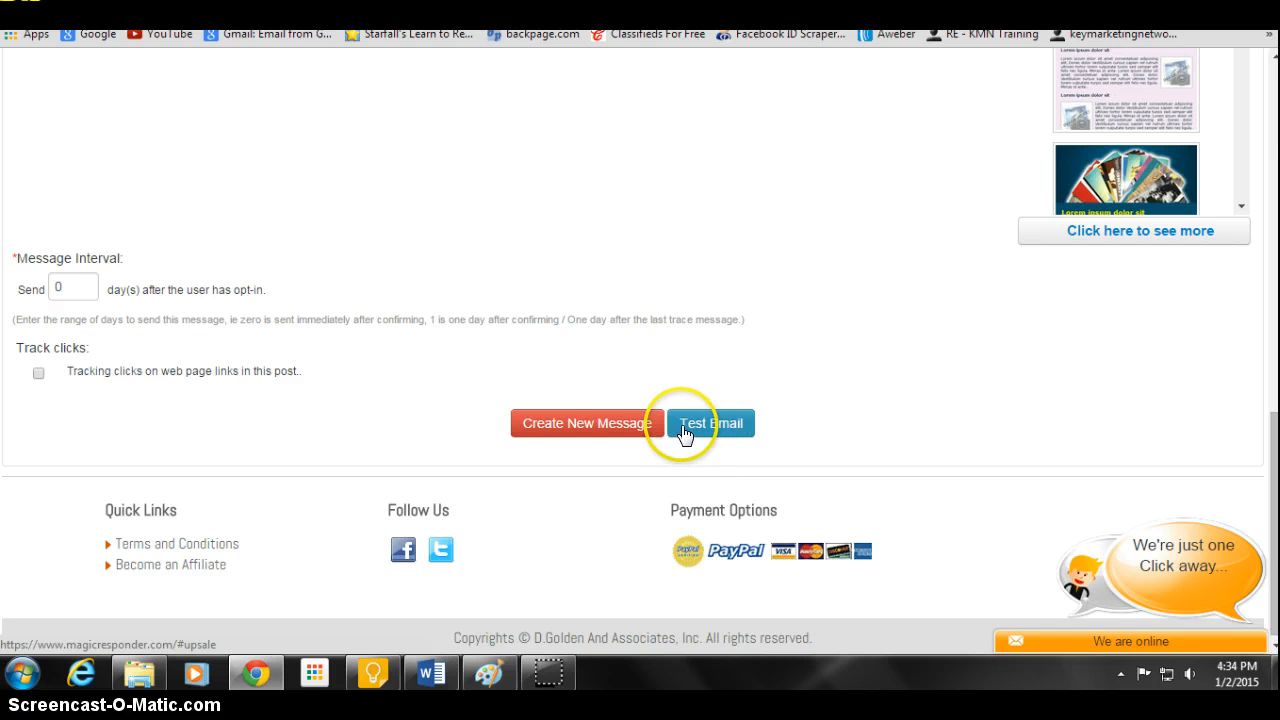
{"action": "left_click", "coordinate": [588, 424]}
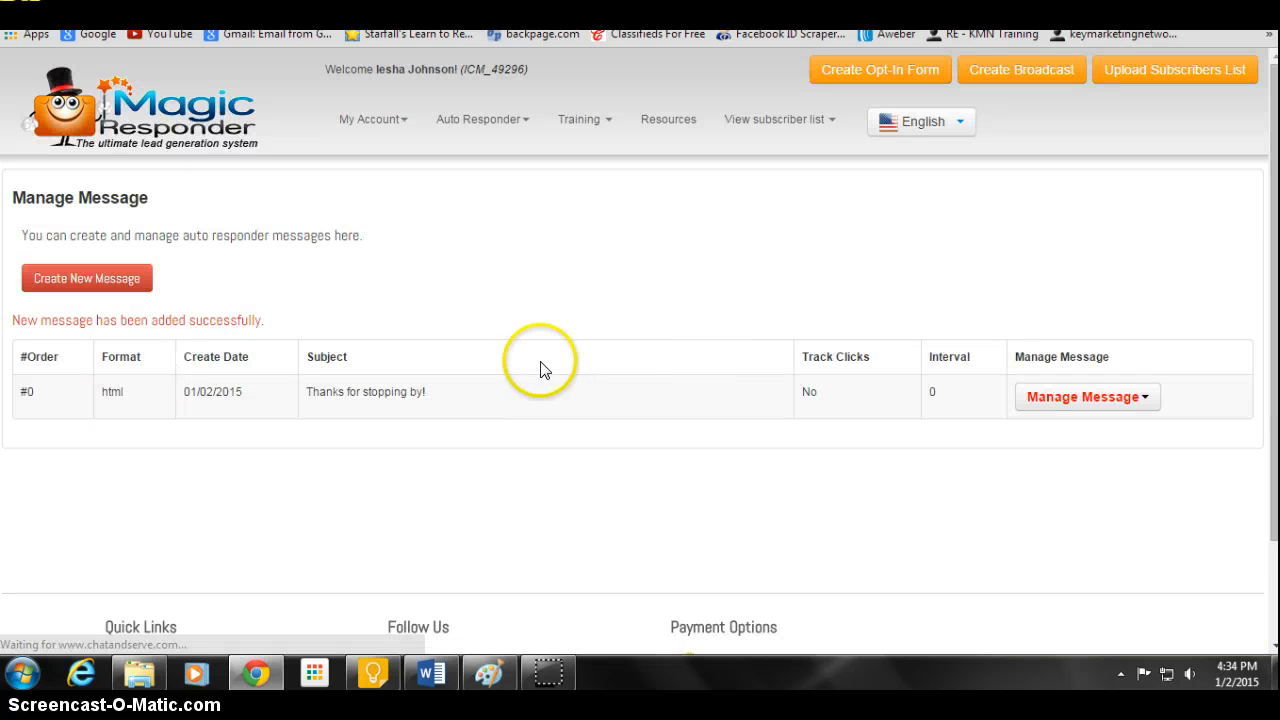
{"action": "left_click", "coordinate": [100, 278]}
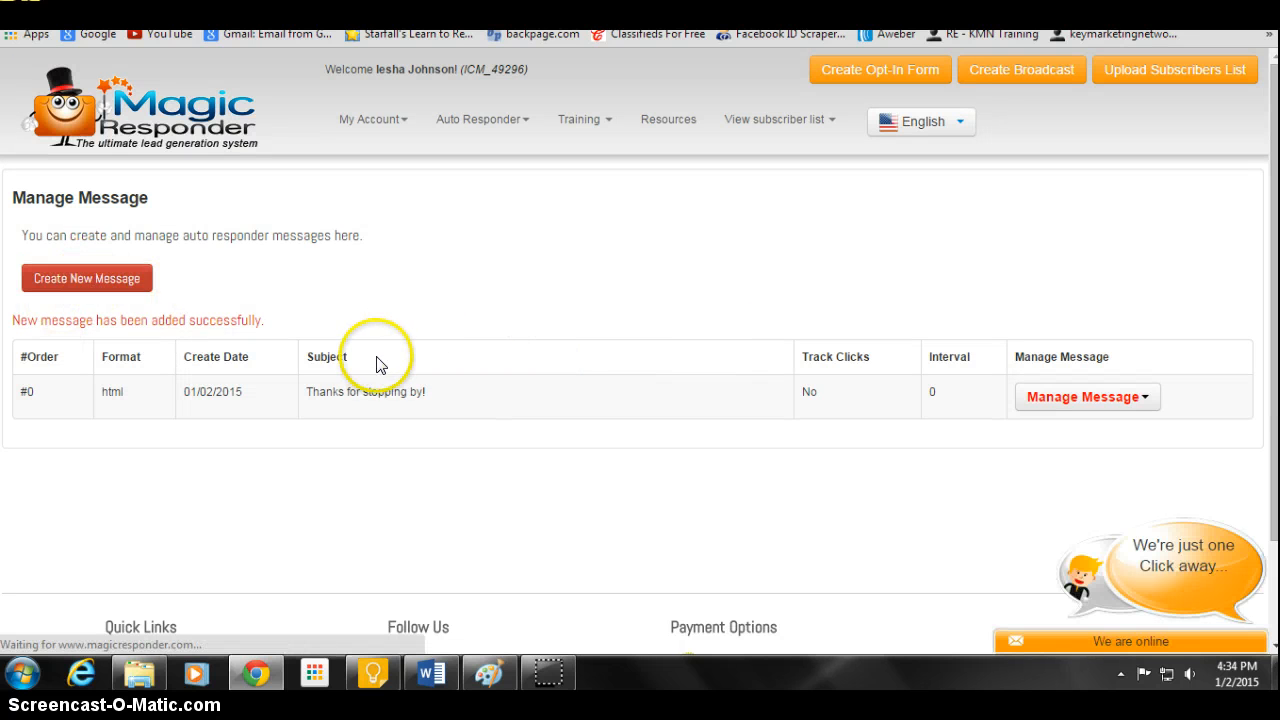
{"action": "scroll", "coordinate": [340, 371], "scroll_direction": "down", "scroll_amount": 4}
{"action": "scroll", "coordinate": [322, 372], "scroll_direction": "down", "scroll_amount": 3}
{"action": "scroll", "coordinate": [322, 374], "scroll_direction": "up", "scroll_amount": 4}
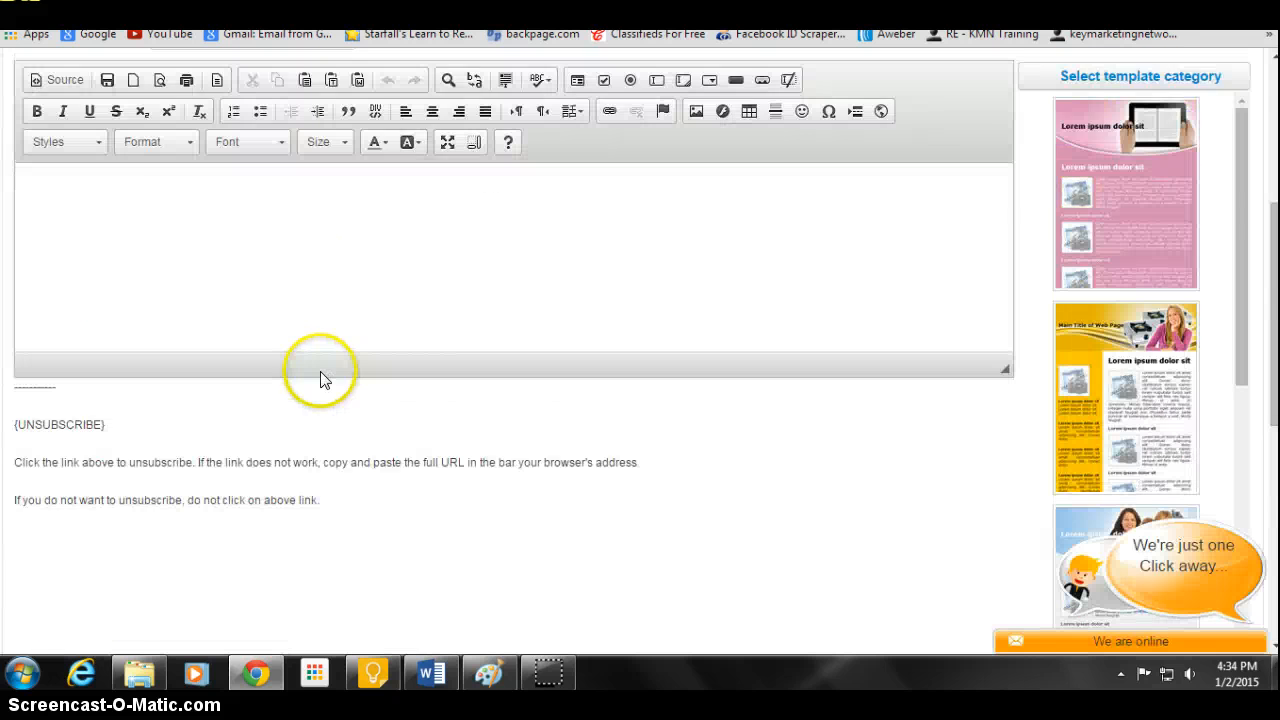
{"action": "left_click", "coordinate": [427, 680]}
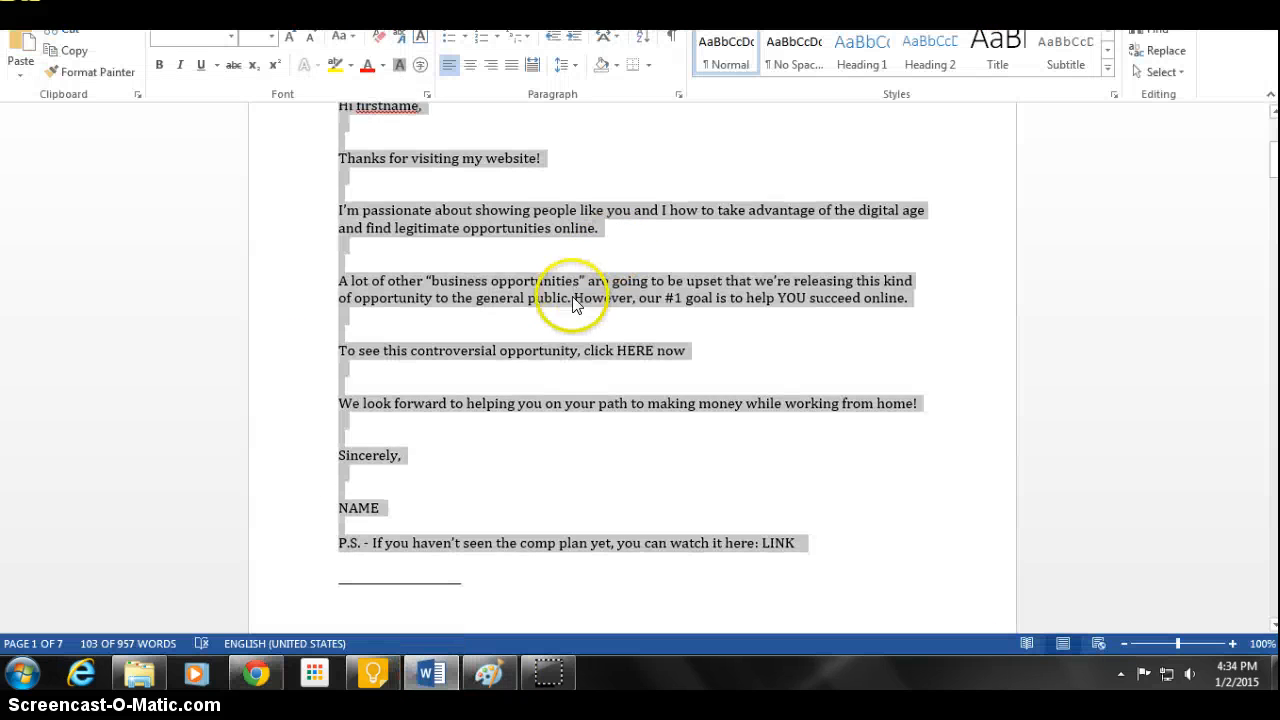
- Scroll Word to the Email 2 draft, 'Good Money, No Boss looking over your shoulder'
{"action": "scroll", "coordinate": [570, 305], "scroll_direction": "down", "scroll_amount": 3}
{"action": "scroll", "coordinate": [573, 305], "scroll_direction": "up", "scroll_amount": 10}
{"action": "scroll", "coordinate": [573, 305], "scroll_direction": "down", "scroll_amount": 7}
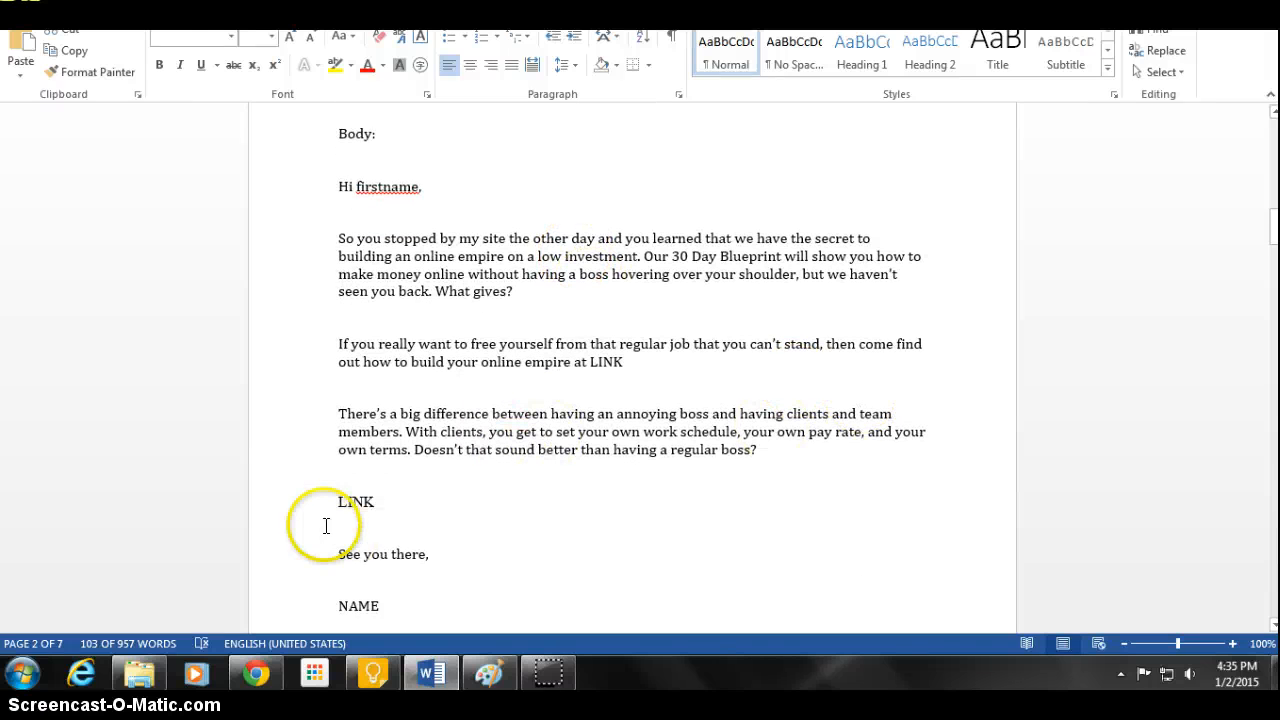
{"action": "scroll", "coordinate": [320, 420], "scroll_direction": "up", "scroll_amount": 5}
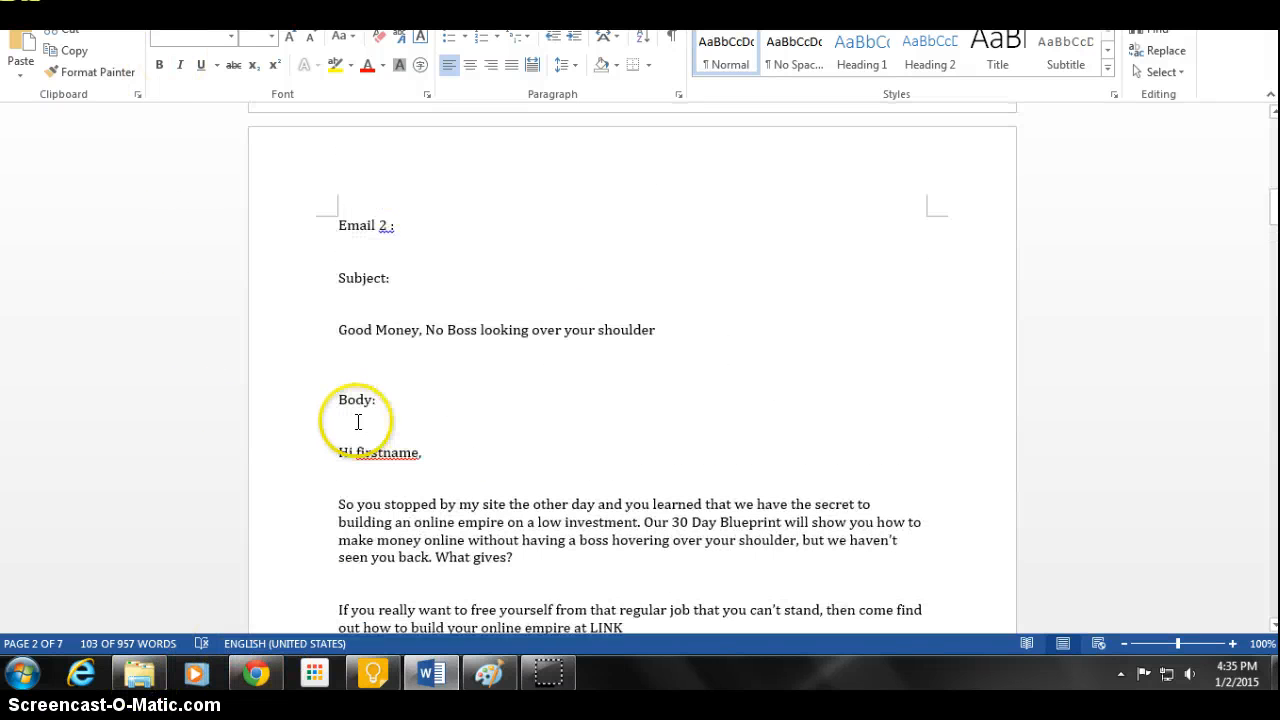